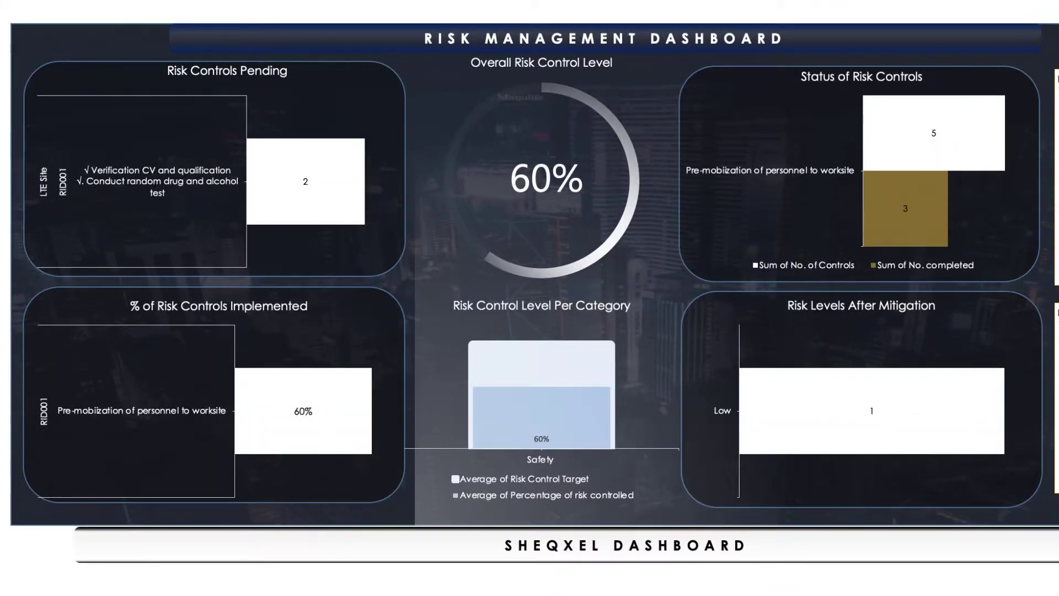
Step: Try Risk ID slicer filters RID003, RID004, RID005 and RID001–RID003, then select all five risks
{"action": "left_click", "coordinate": [1043, 199]}
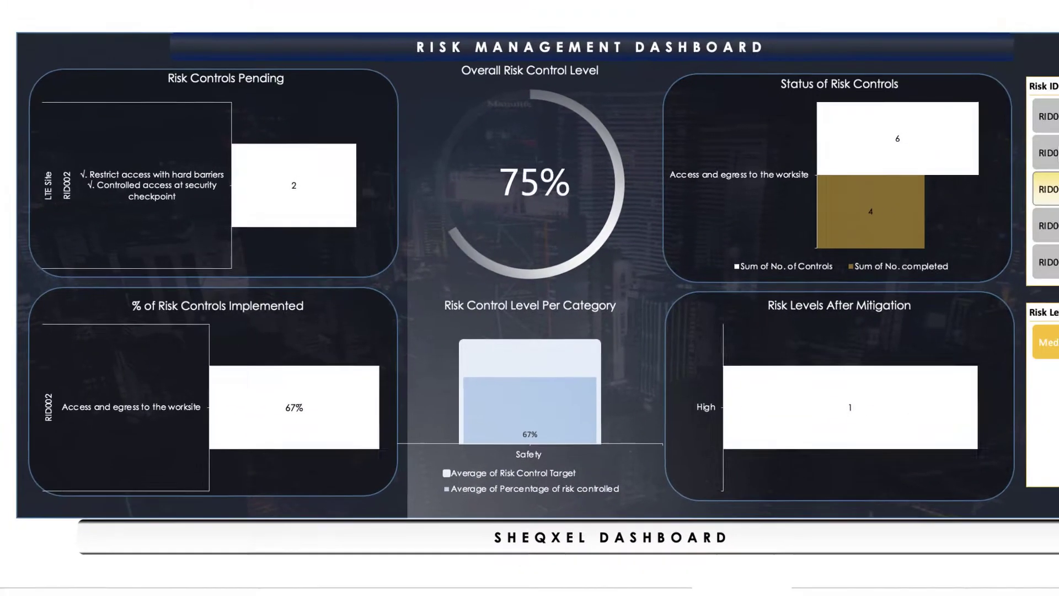
{"action": "left_click", "coordinate": [982, 232]}
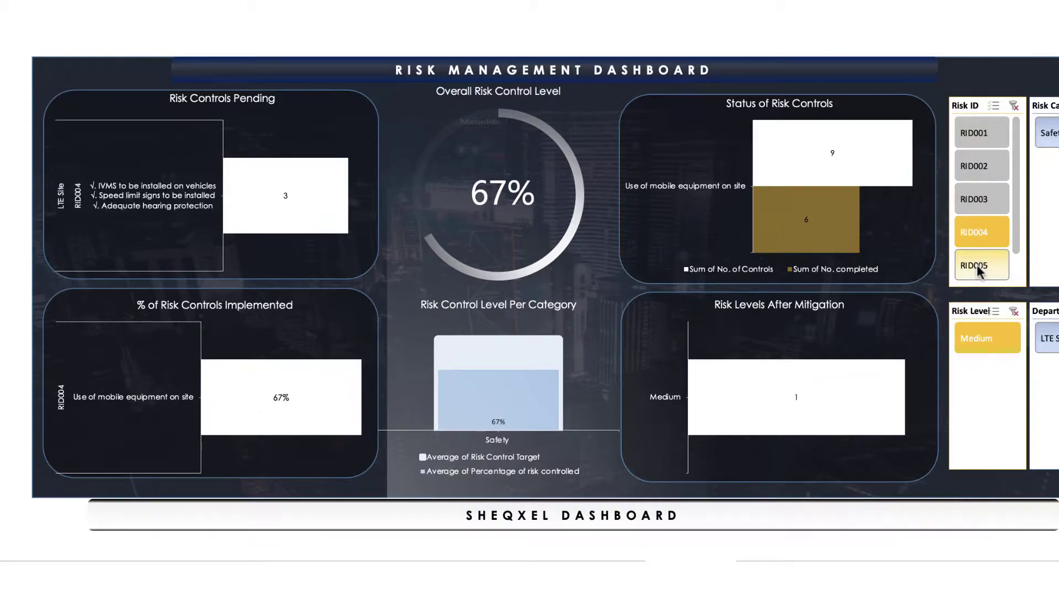
{"action": "left_click", "coordinate": [977, 267]}
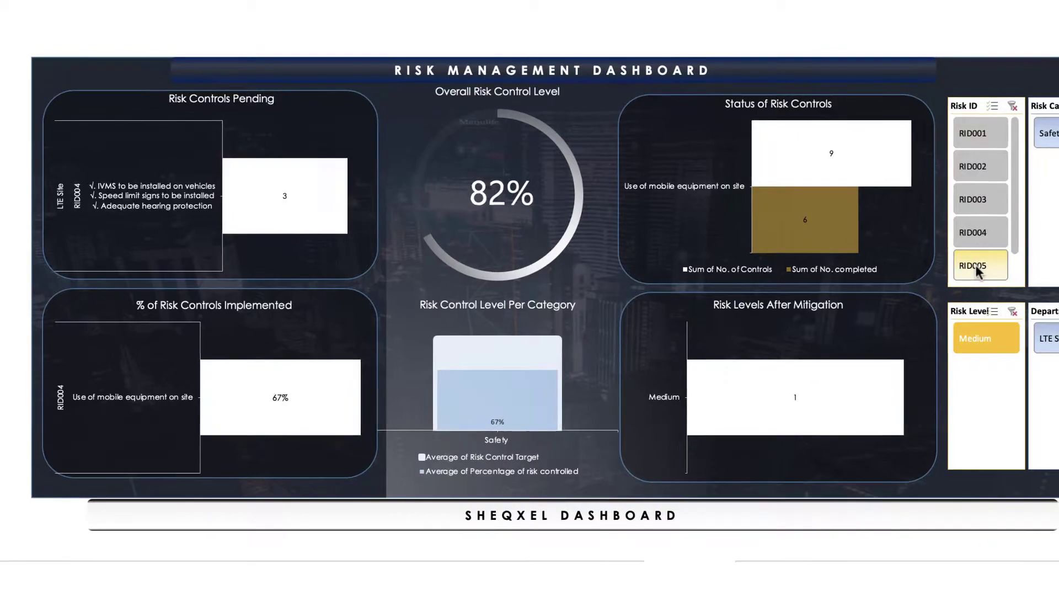
{"action": "left_click_drag", "start_coordinate": [992, 134], "coordinate": [1001, 190]}
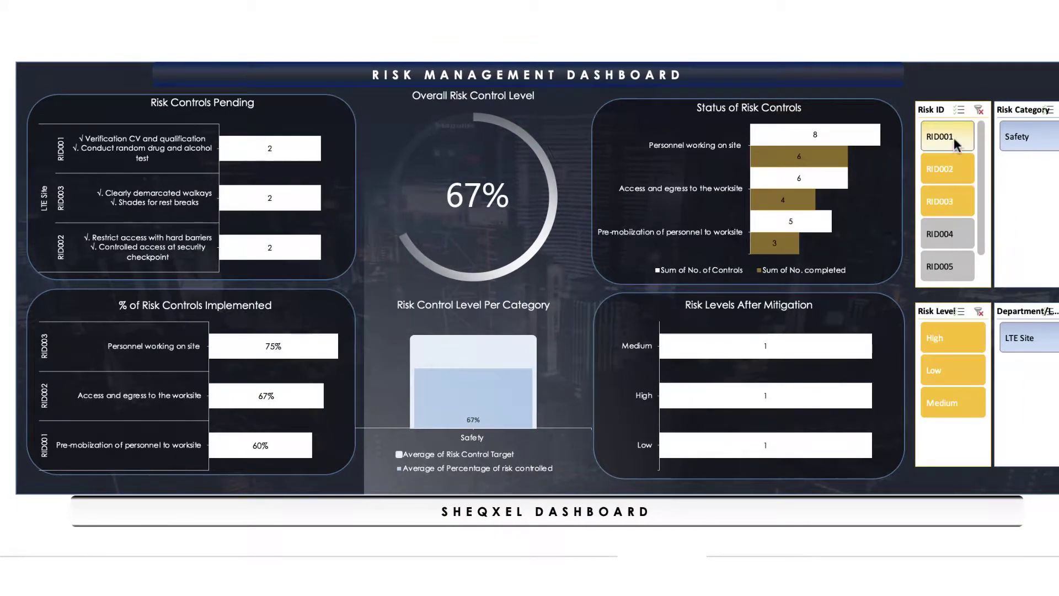
{"action": "left_click", "coordinate": [979, 109]}
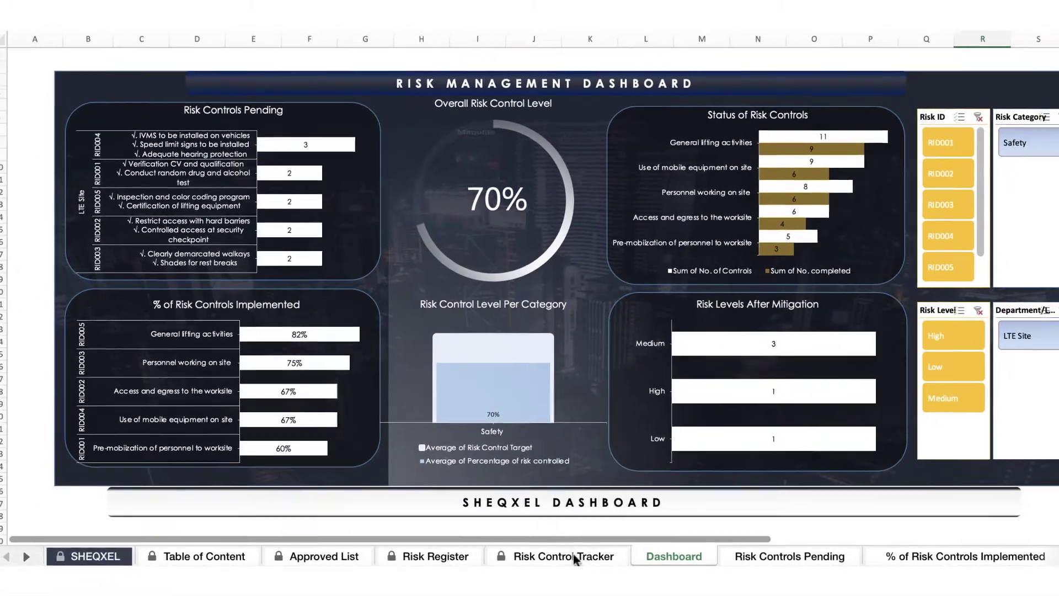
Step: Review the Risk Control Tracker and Risk Register sheets, scrolling across each
{"action": "left_click", "coordinate": [604, 588]}
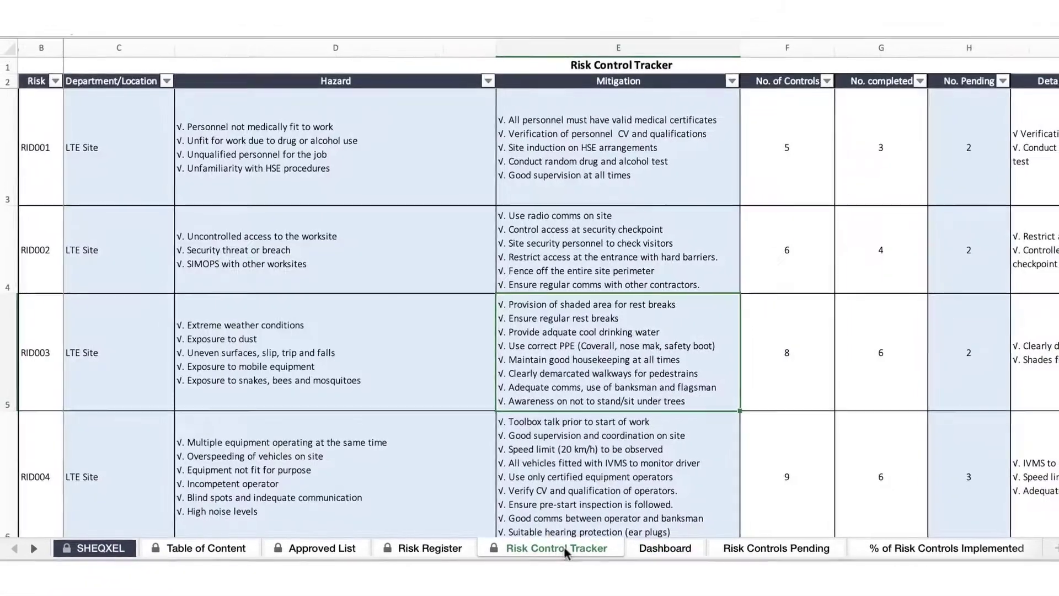
{"action": "scroll", "coordinate": [781, 373], "scroll_direction": "right", "scroll_amount": 10}
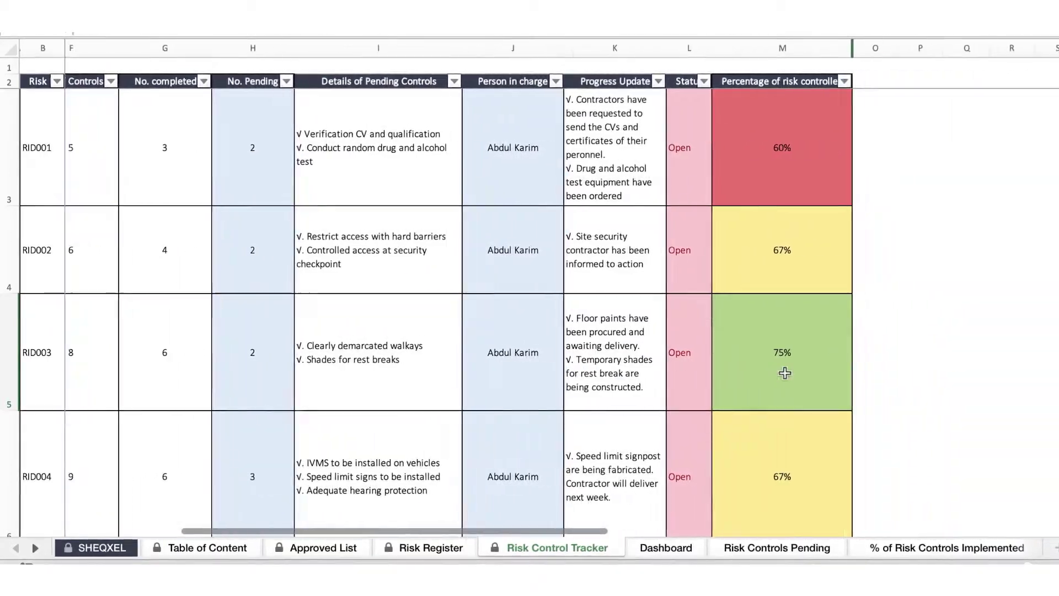
{"action": "scroll", "coordinate": [787, 373], "scroll_direction": "left", "scroll_amount": 10}
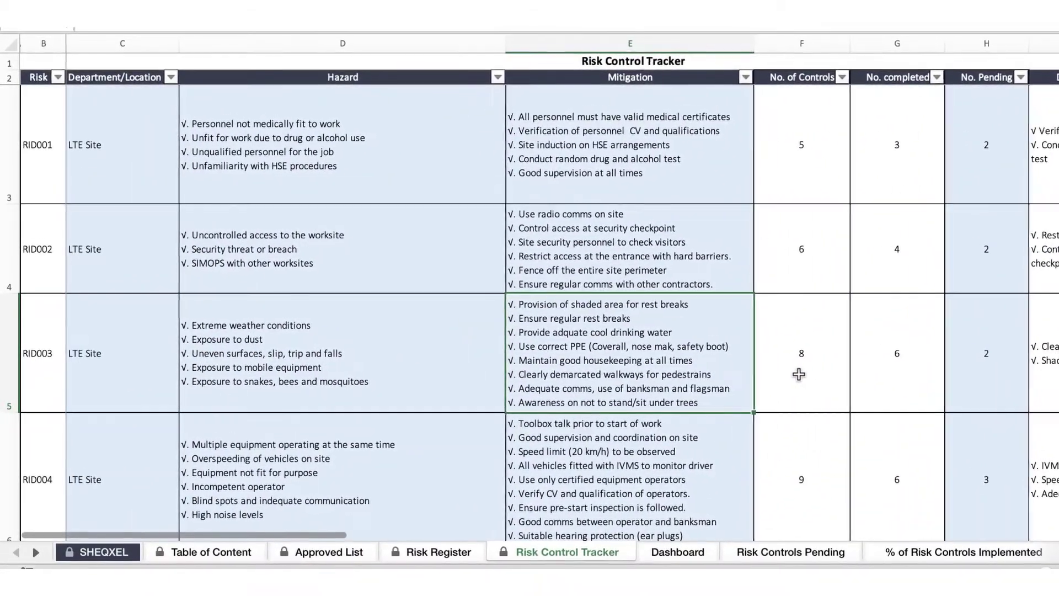
{"action": "key", "text": "ctrl+Page_Up"}
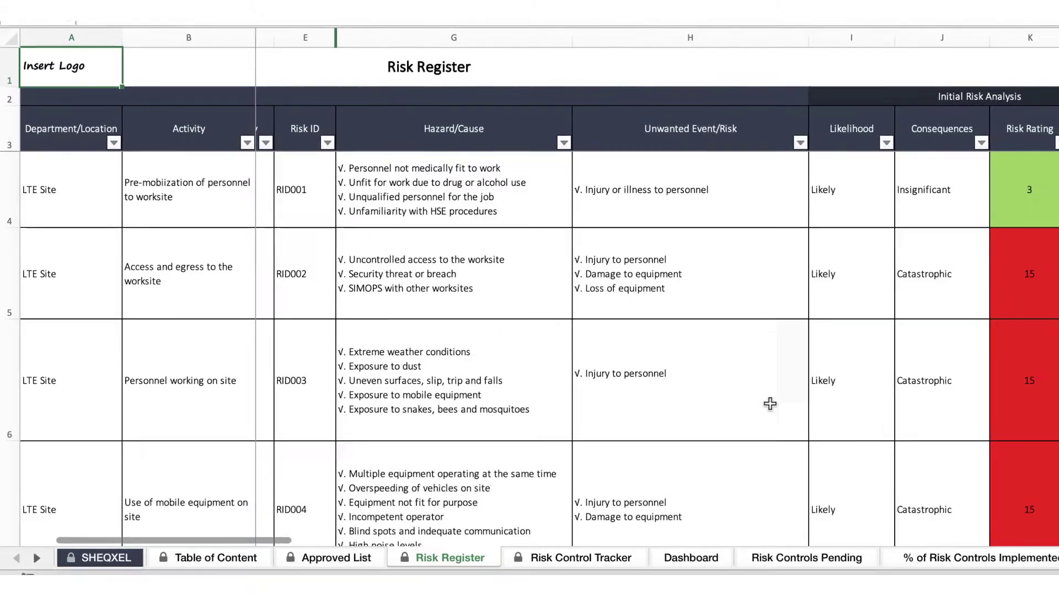
{"action": "scroll", "coordinate": [770, 404], "scroll_direction": "right", "scroll_amount": 8}
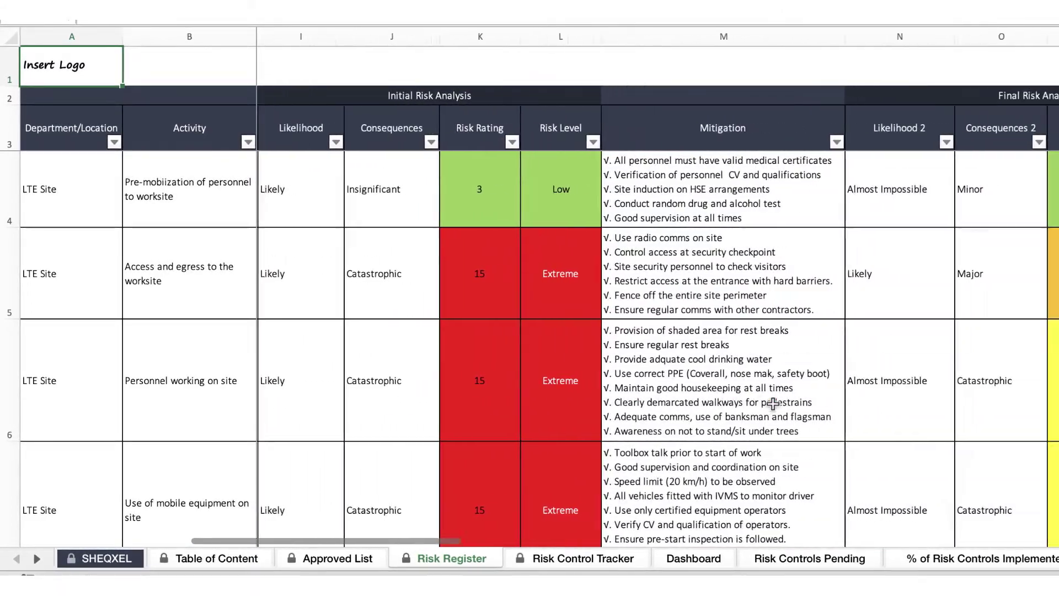
{"action": "scroll", "coordinate": [773, 404], "scroll_direction": "right", "scroll_amount": 3}
{"action": "scroll", "coordinate": [772, 405], "scroll_direction": "left", "scroll_amount": 8}
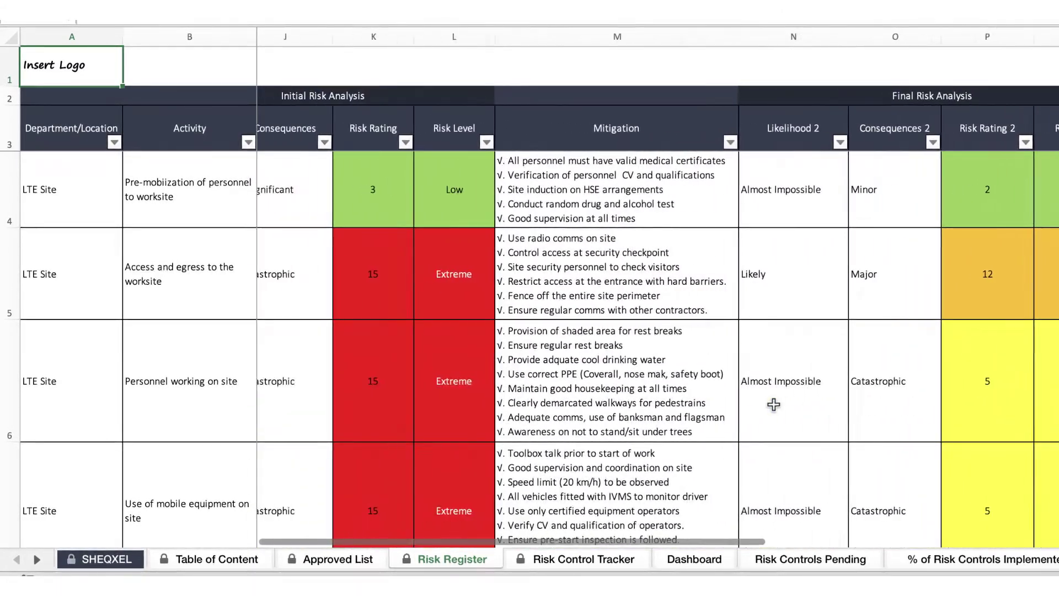
{"action": "scroll", "coordinate": [774, 404], "scroll_direction": "left", "scroll_amount": 6}
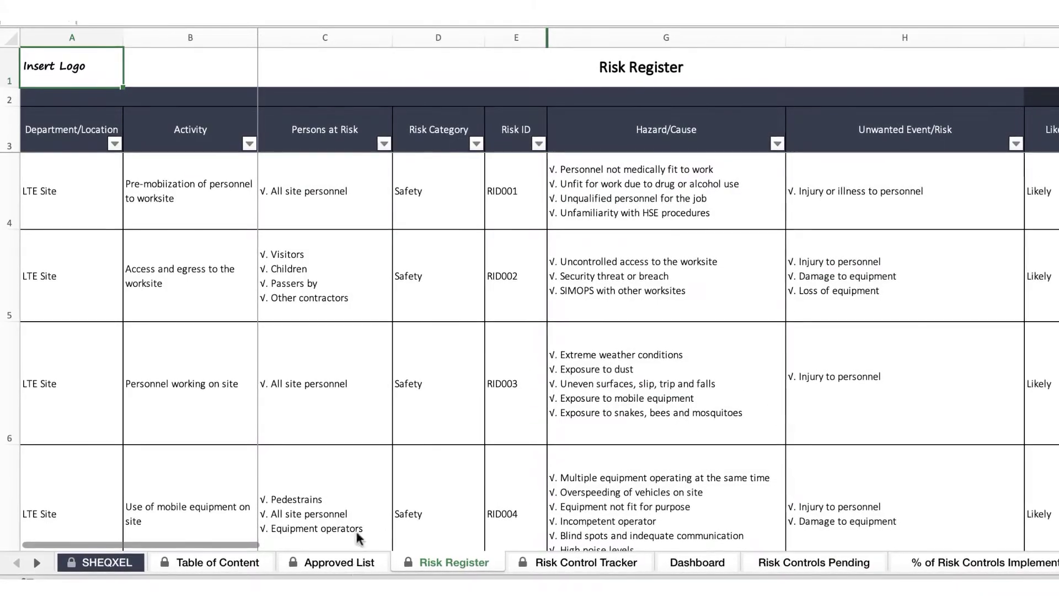
Step: Step through Table of Content, Approved List, Register, Tracker, Dashboard, Pending and % Implemented sheets
{"action": "left_click", "coordinate": [355, 562]}
{"action": "left_click", "coordinate": [272, 563]}
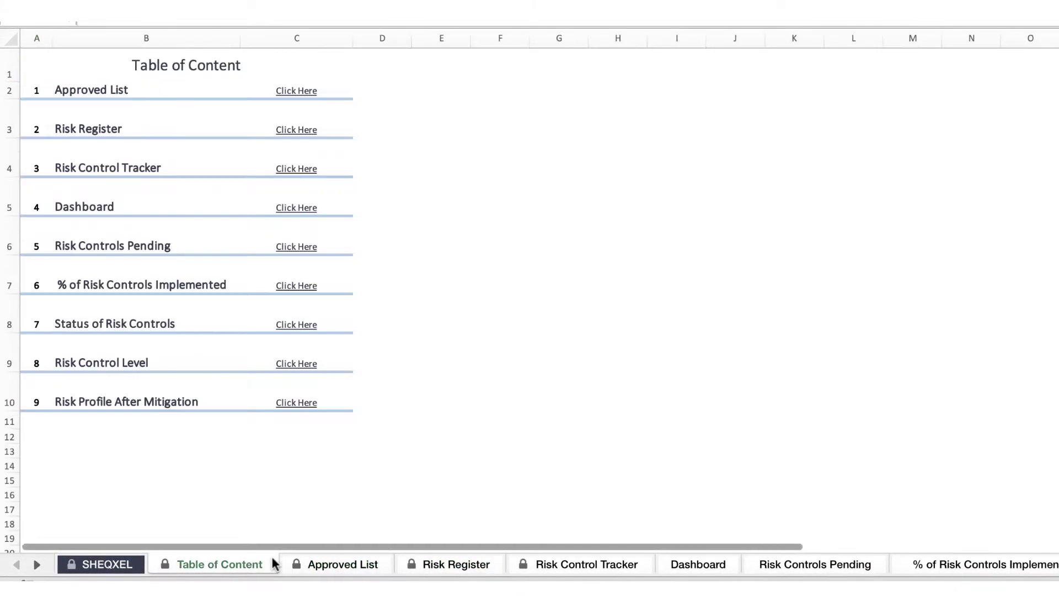
{"action": "key", "text": "ctrl+Page_Up"}
{"action": "left_click", "coordinate": [217, 555]}
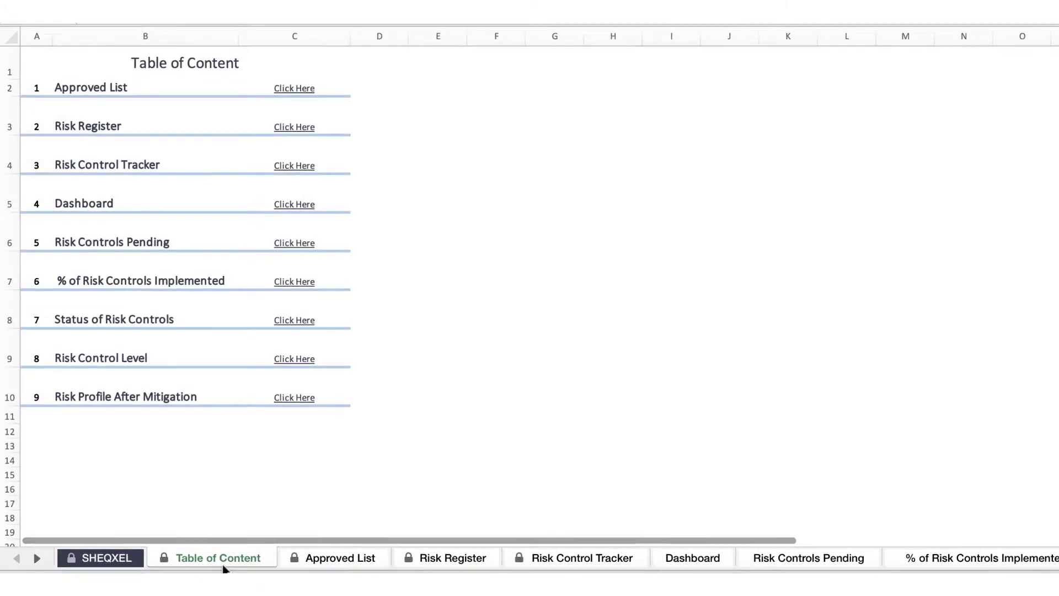
{"action": "left_click", "coordinate": [338, 556]}
{"action": "left_click", "coordinate": [452, 563]}
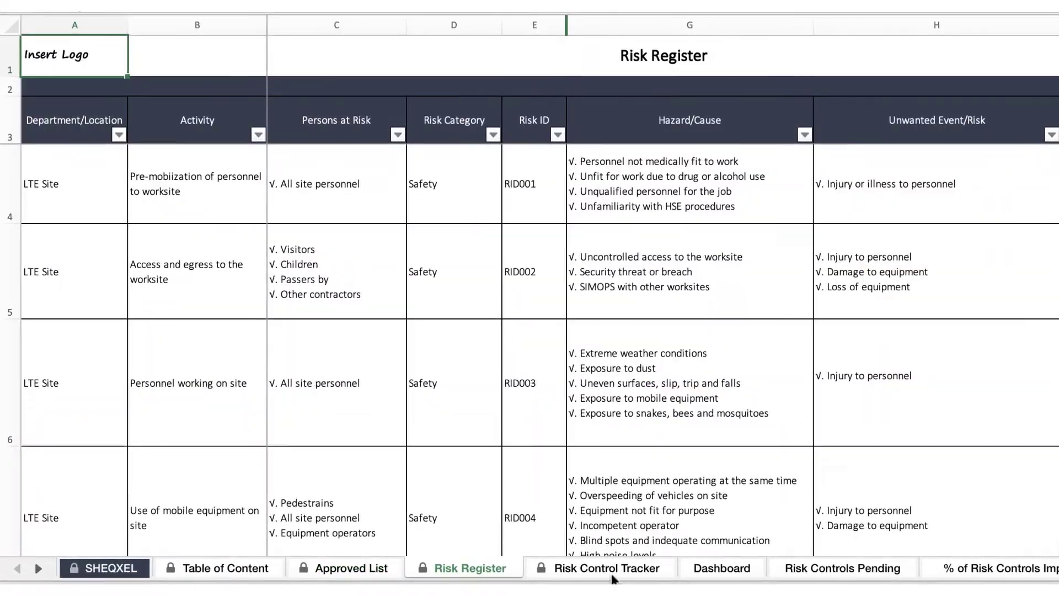
{"action": "left_click", "coordinate": [607, 570]}
{"action": "left_click", "coordinate": [717, 568]}
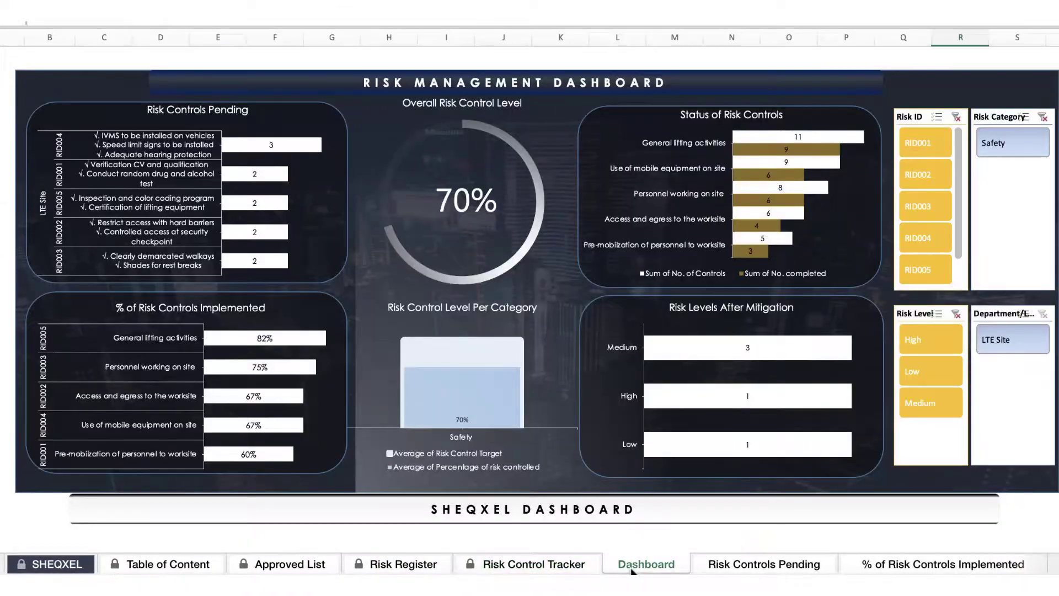
{"action": "left_click", "coordinate": [772, 565]}
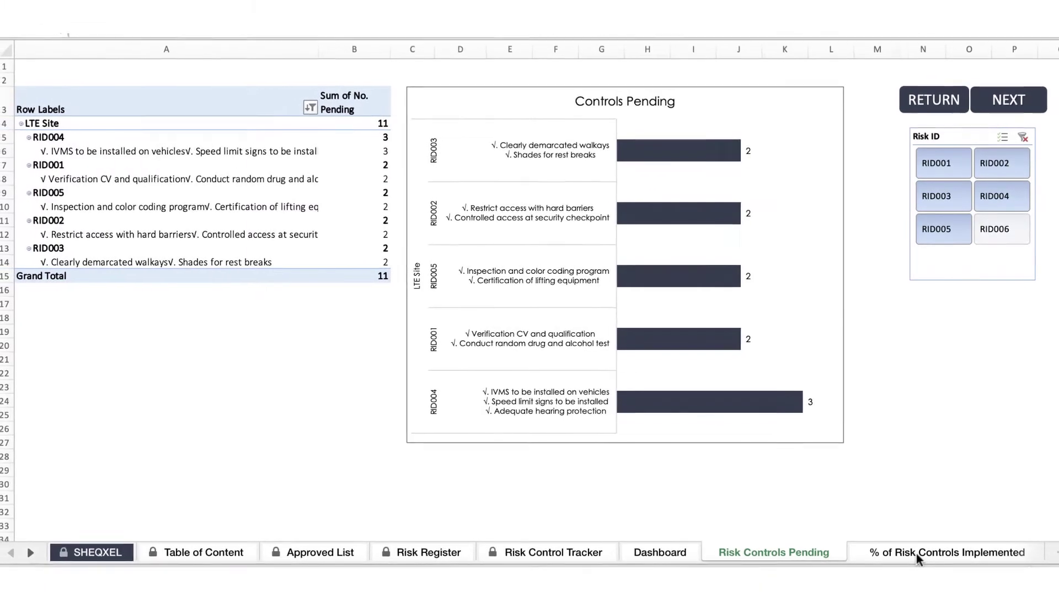
{"action": "left_click", "coordinate": [915, 563]}
Step: View the Status of Risk Controls, Risk Control Level and Risk Profile sheets, then return to SHEQXEL
{"action": "left_click", "coordinate": [35, 551]}
{"action": "left_click", "coordinate": [34, 550]}
{"action": "left_click", "coordinate": [35, 551]}
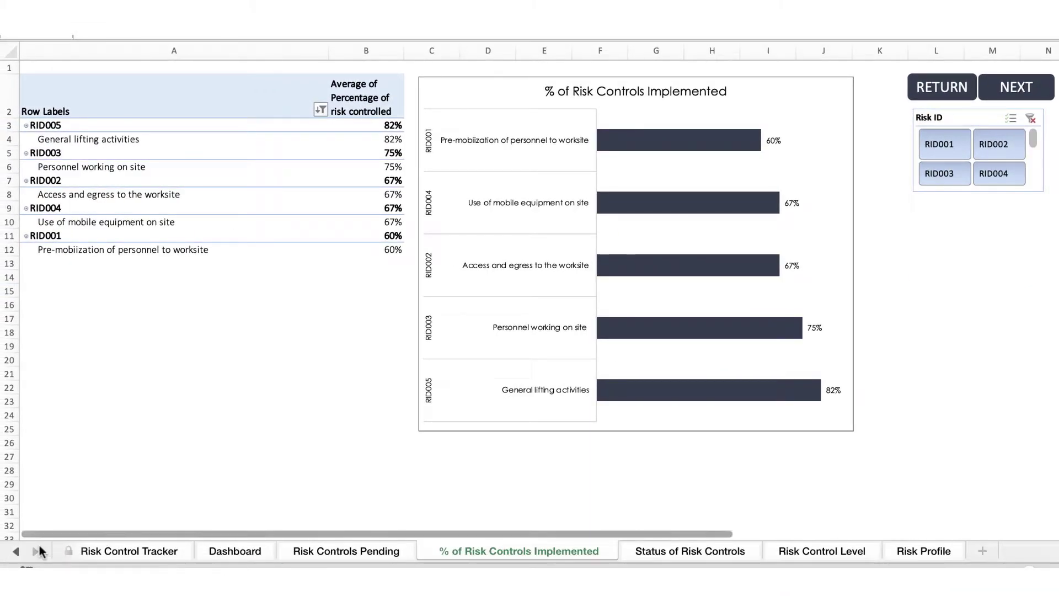
{"action": "left_click", "coordinate": [659, 543]}
{"action": "left_click", "coordinate": [828, 550]}
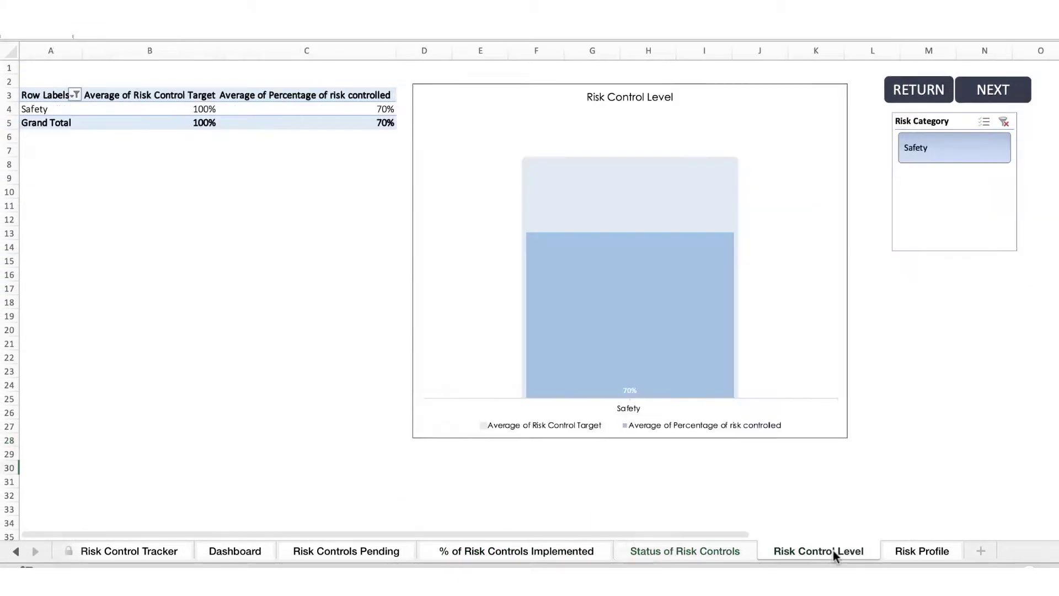
{"action": "left_click", "coordinate": [936, 550]}
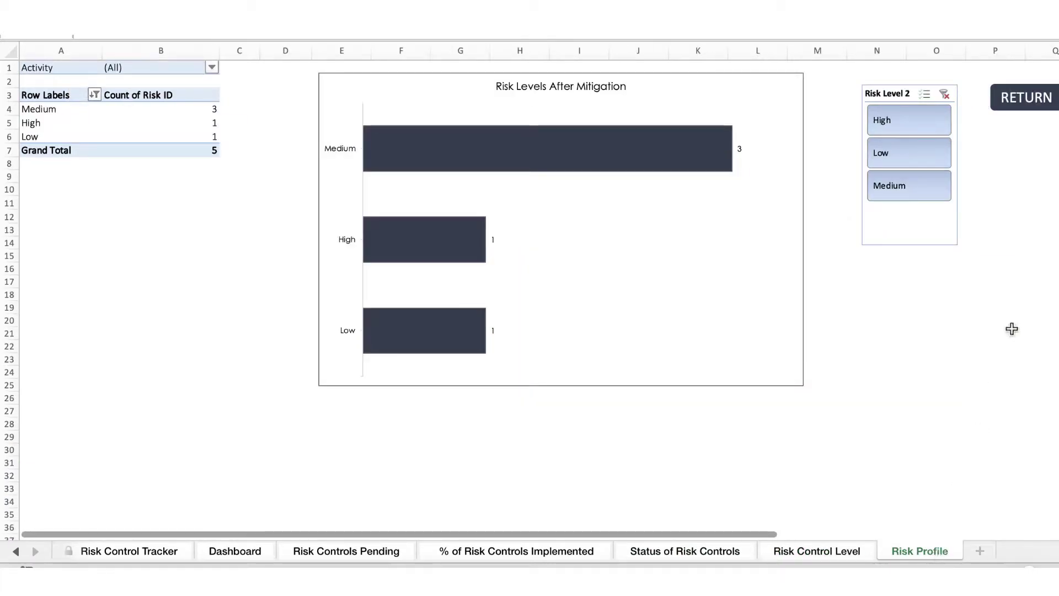
{"action": "left_click", "coordinate": [1027, 99]}
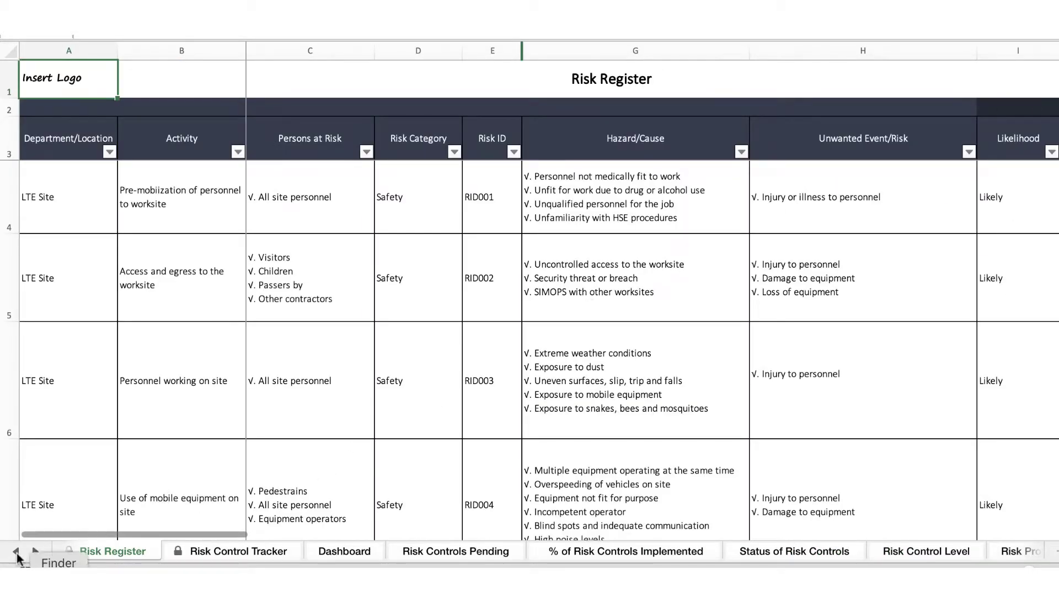
{"action": "left_click", "coordinate": [16, 550]}
{"action": "left_click", "coordinate": [114, 552]}
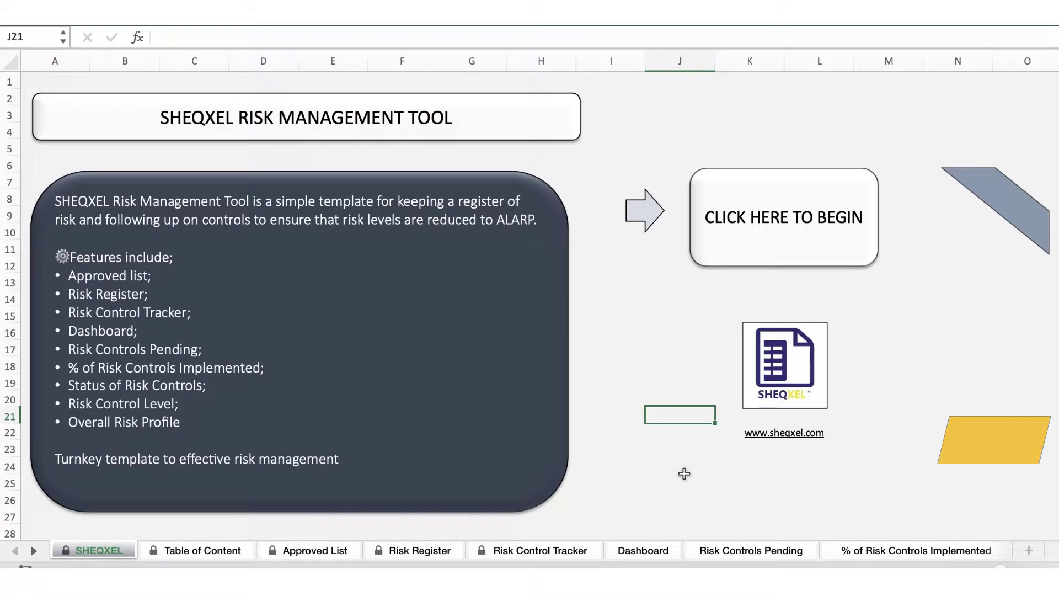
Step: Scroll across and down the Risk Register to review its six risk entries, RID001 to RID006
{"action": "left_click", "coordinate": [420, 550]}
{"action": "scroll", "coordinate": [419, 556], "scroll_direction": "down", "scroll_amount": 5}
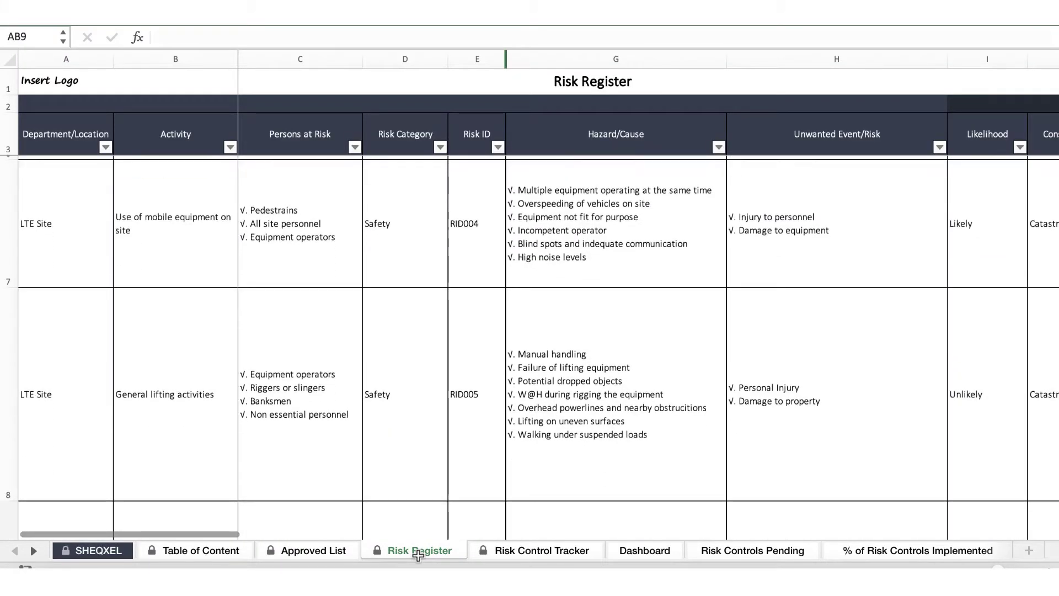
{"action": "scroll", "coordinate": [420, 556], "scroll_direction": "up", "scroll_amount": 5}
{"action": "scroll", "coordinate": [418, 555], "scroll_direction": "right", "scroll_amount": 5}
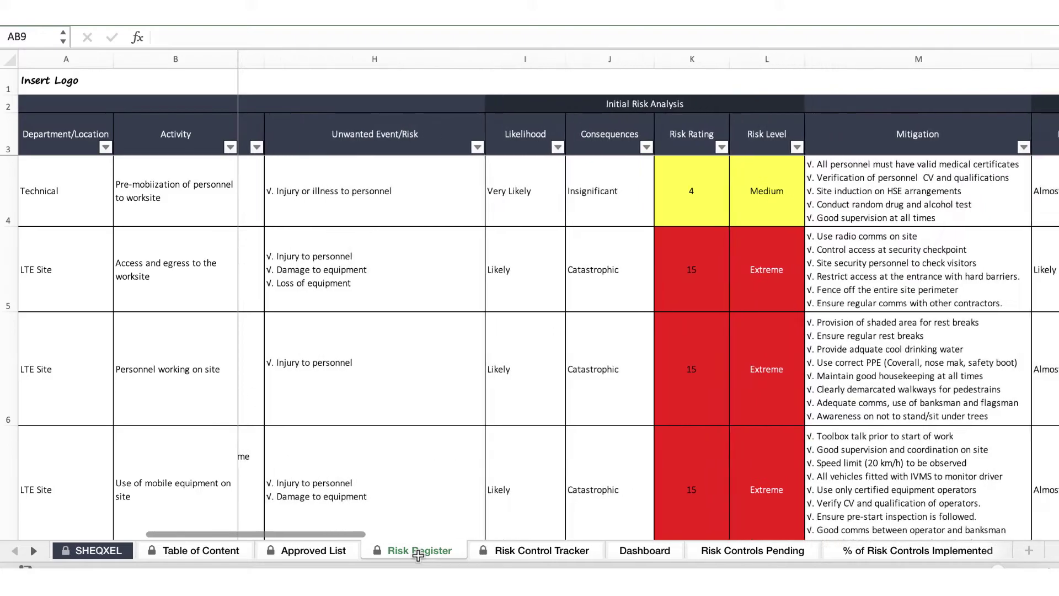
{"action": "scroll", "coordinate": [418, 555], "scroll_direction": "left", "scroll_amount": 5}
{"action": "scroll", "coordinate": [418, 555], "scroll_direction": "down", "scroll_amount": 3}
{"action": "scroll", "coordinate": [418, 555], "scroll_direction": "up", "scroll_amount": 3}
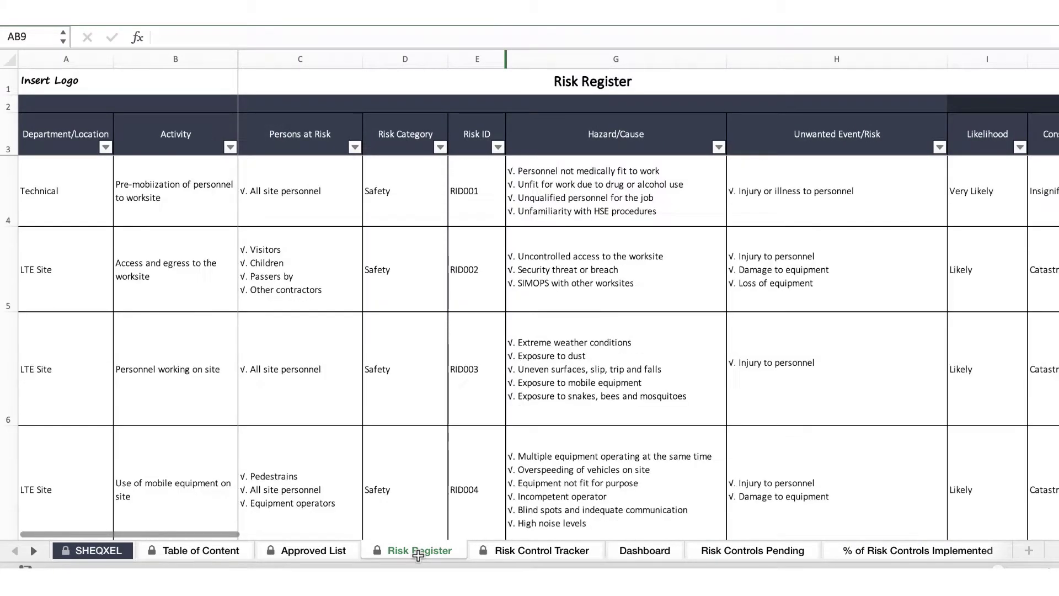
{"action": "scroll", "coordinate": [419, 555], "scroll_direction": "right", "scroll_amount": 5}
{"action": "scroll", "coordinate": [418, 555], "scroll_direction": "left", "scroll_amount": 5}
{"action": "scroll", "coordinate": [419, 555], "scroll_direction": "down", "scroll_amount": 5}
{"action": "scroll", "coordinate": [418, 555], "scroll_direction": "up", "scroll_amount": 5}
{"action": "scroll", "coordinate": [418, 555], "scroll_direction": "right", "scroll_amount": 5}
{"action": "scroll", "coordinate": [418, 555], "scroll_direction": "left", "scroll_amount": 5}
{"action": "scroll", "coordinate": [418, 555], "scroll_direction": "right", "scroll_amount": 5}
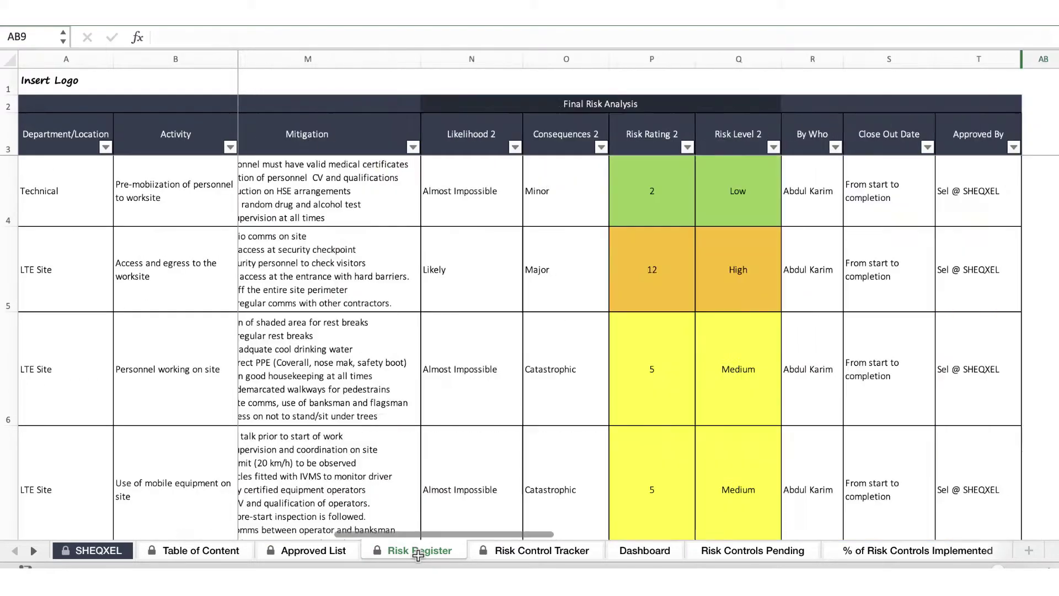
{"action": "scroll", "coordinate": [418, 554], "scroll_direction": "right", "scroll_amount": 2}
{"action": "scroll", "coordinate": [418, 555], "scroll_direction": "left", "scroll_amount": 5}
{"action": "scroll", "coordinate": [418, 555], "scroll_direction": "down", "scroll_amount": 5}
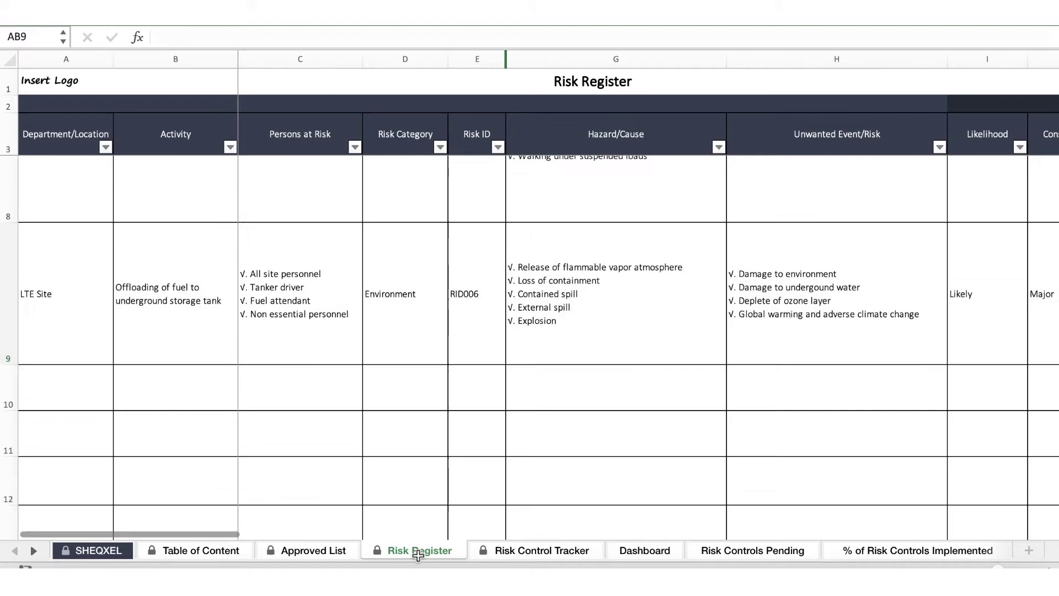
{"action": "scroll", "coordinate": [418, 555], "scroll_direction": "up", "scroll_amount": 5}
{"action": "scroll", "coordinate": [418, 554], "scroll_direction": "down", "scroll_amount": 3}
{"action": "scroll", "coordinate": [418, 555], "scroll_direction": "up", "scroll_amount": 3}
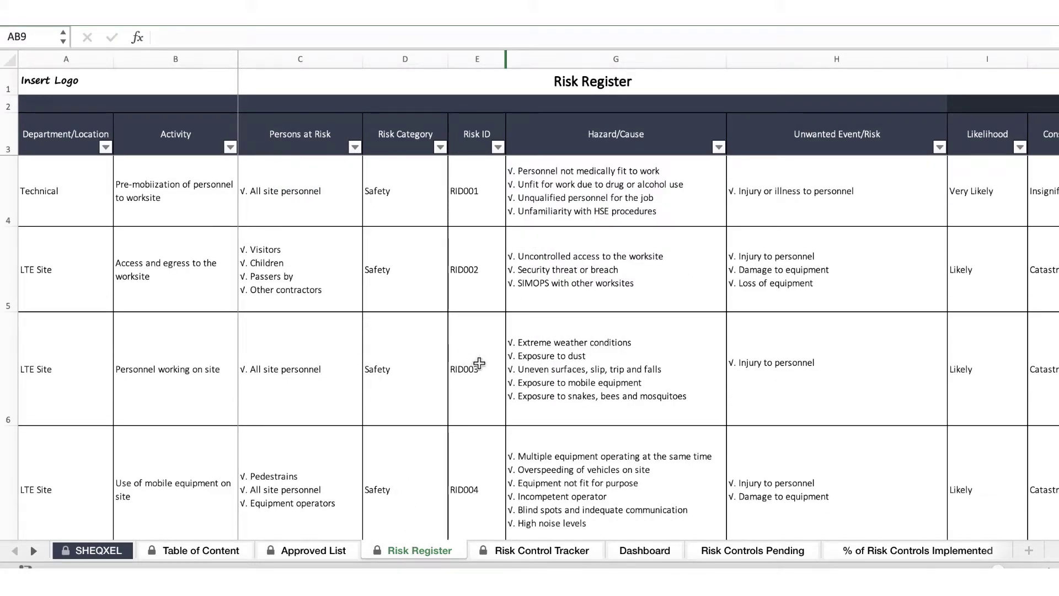
{"action": "scroll", "coordinate": [479, 362], "scroll_direction": "down", "scroll_amount": 5}
{"action": "scroll", "coordinate": [479, 363], "scroll_direction": "up", "scroll_amount": 5}
{"action": "scroll", "coordinate": [798, 312], "scroll_direction": "right", "scroll_amount": 8}
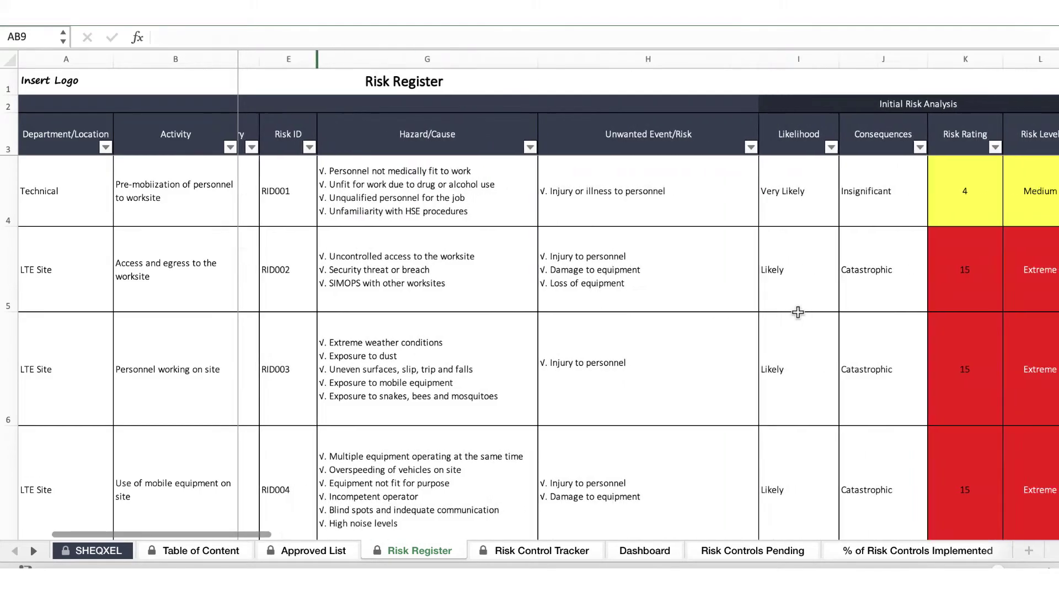
{"action": "scroll", "coordinate": [797, 313], "scroll_direction": "left", "scroll_amount": 8}
{"action": "scroll", "coordinate": [798, 312], "scroll_direction": "down", "scroll_amount": 5}
{"action": "scroll", "coordinate": [797, 312], "scroll_direction": "up", "scroll_amount": 5}
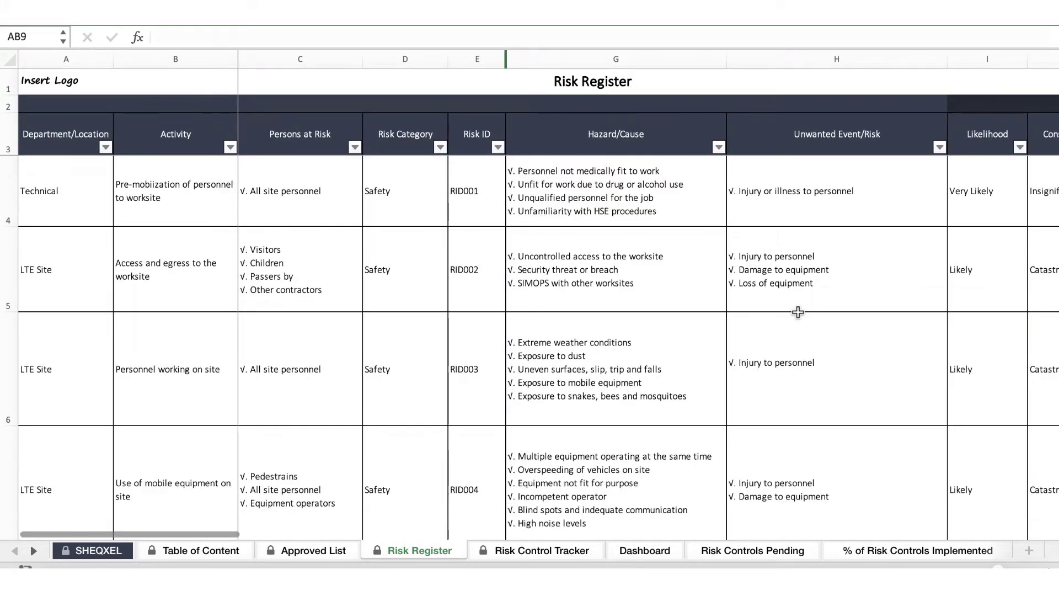
{"action": "scroll", "coordinate": [797, 312], "scroll_direction": "right", "scroll_amount": 8}
{"action": "scroll", "coordinate": [798, 312], "scroll_direction": "left", "scroll_amount": 8}
{"action": "scroll", "coordinate": [798, 312], "scroll_direction": "down", "scroll_amount": 10}
{"action": "scroll", "coordinate": [798, 313], "scroll_direction": "up", "scroll_amount": 10}
{"action": "scroll", "coordinate": [798, 312], "scroll_direction": "right", "scroll_amount": 8}
{"action": "scroll", "coordinate": [797, 312], "scroll_direction": "left", "scroll_amount": 8}
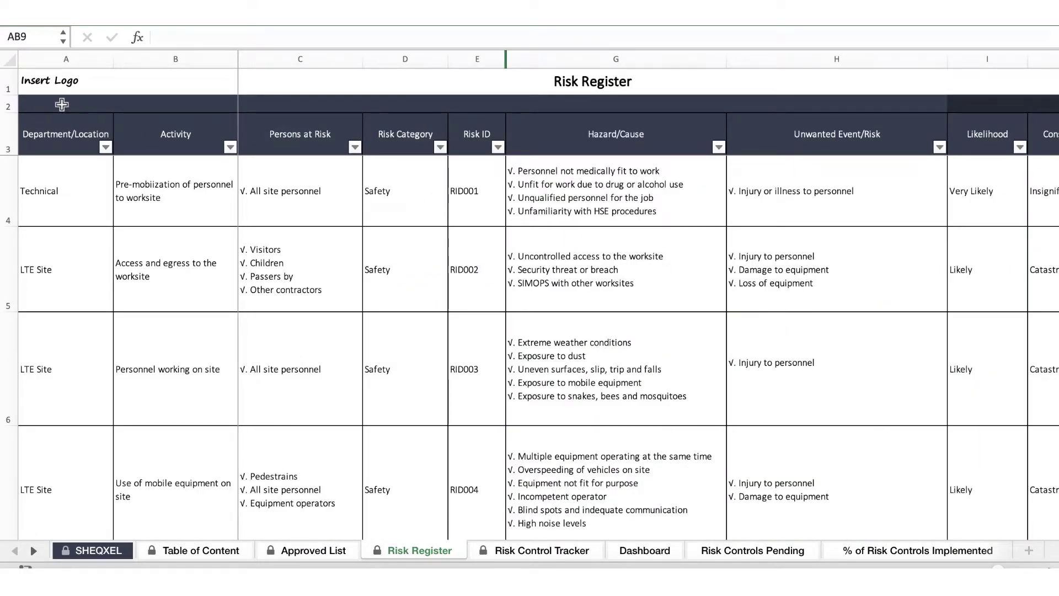
{"action": "left_click", "coordinate": [62, 105]}
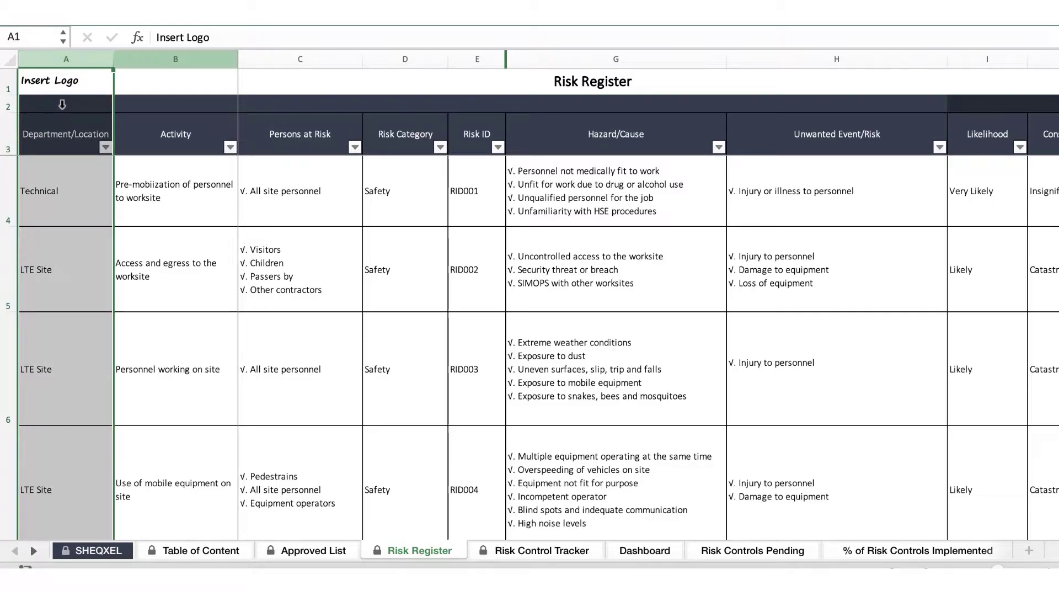
{"action": "key", "text": "Right"}
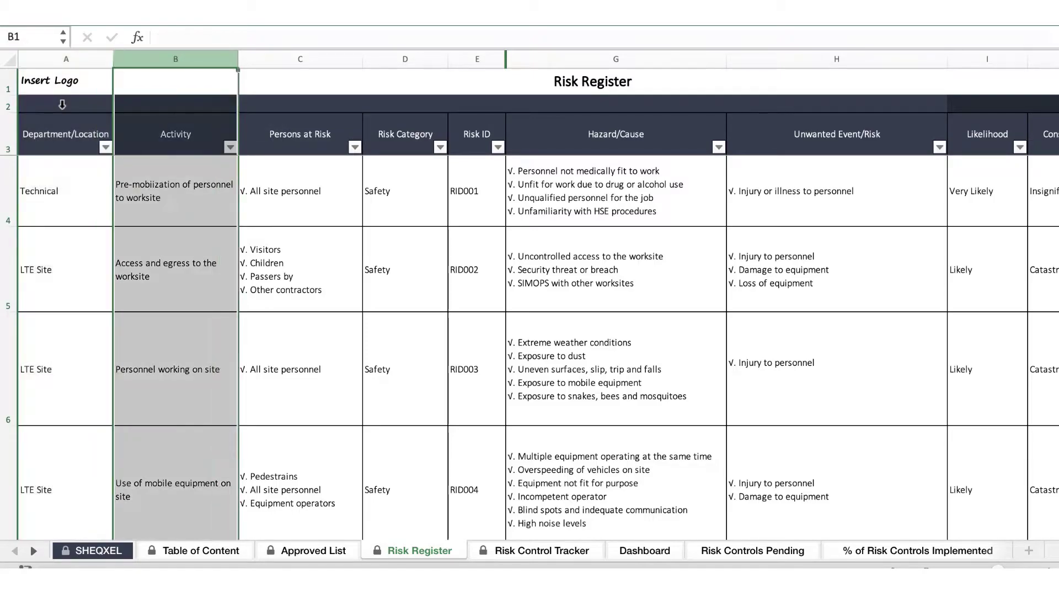
{"action": "left_click", "coordinate": [72, 54]}
{"action": "left_click", "coordinate": [175, 58]}
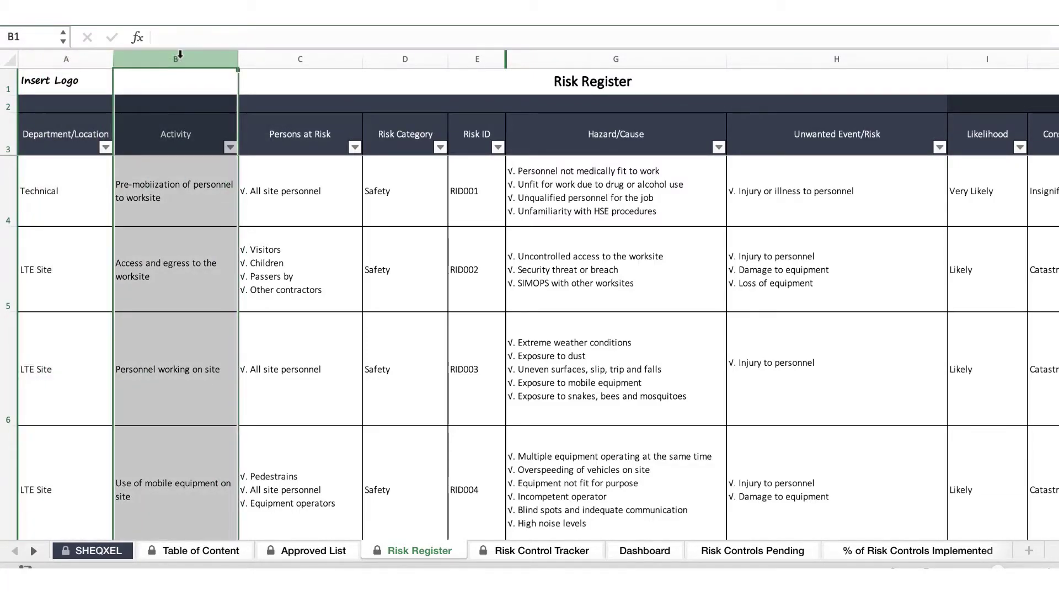
{"action": "left_click", "coordinate": [306, 121]}
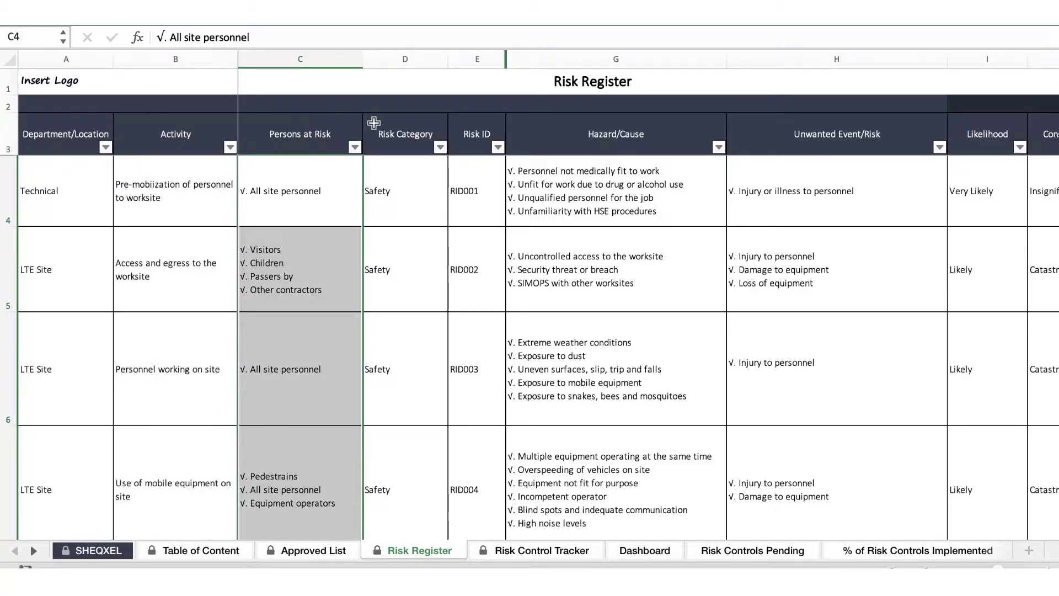
{"action": "left_click", "coordinate": [403, 118]}
{"action": "left_click", "coordinate": [475, 115]}
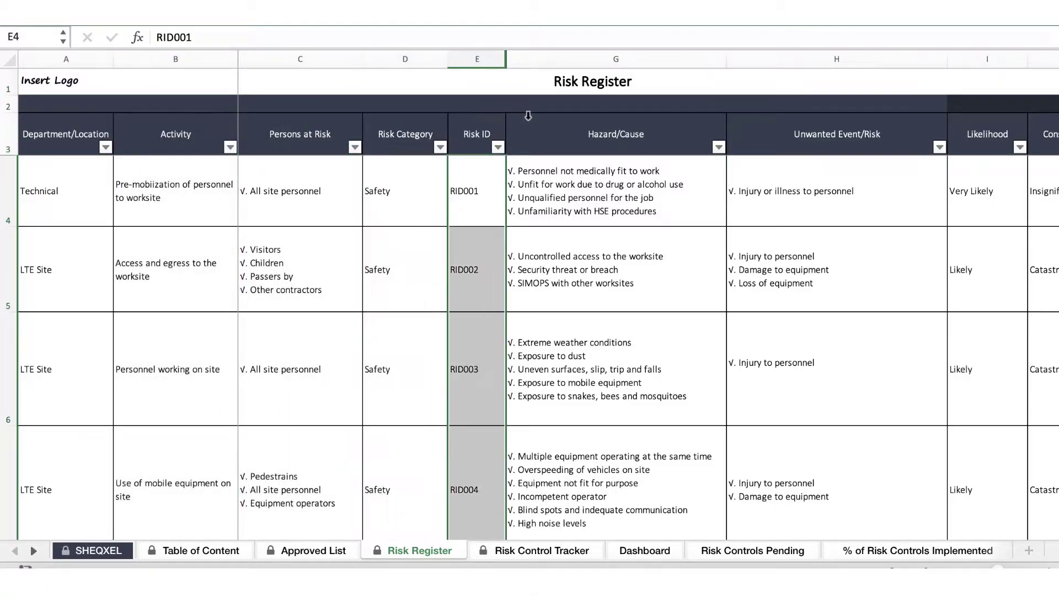
{"action": "left_click", "coordinate": [597, 116]}
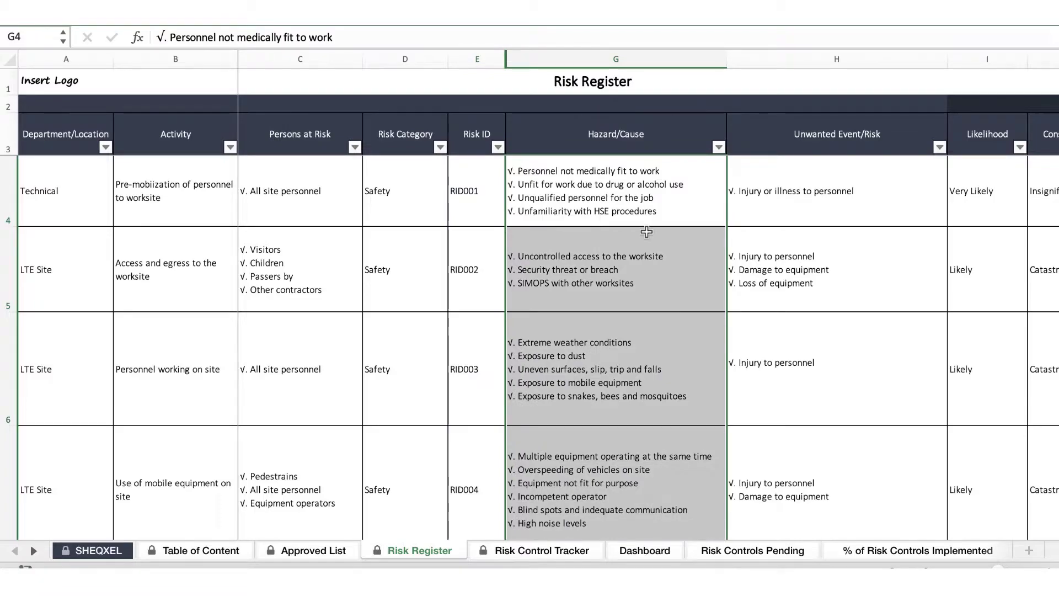
{"action": "scroll", "coordinate": [719, 230], "scroll_direction": "right", "scroll_amount": 10}
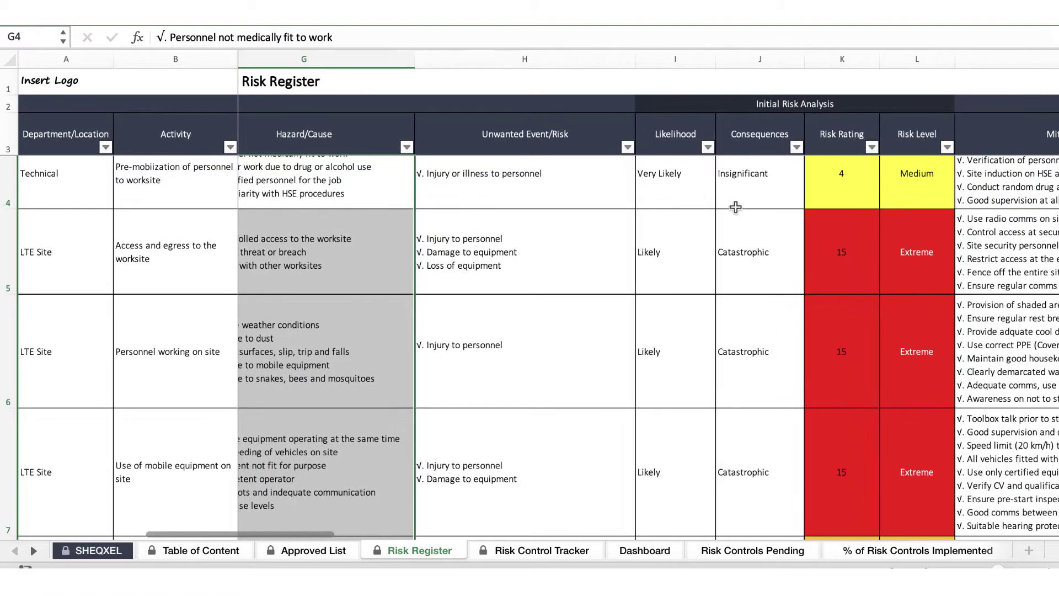
{"action": "left_click", "coordinate": [556, 116]}
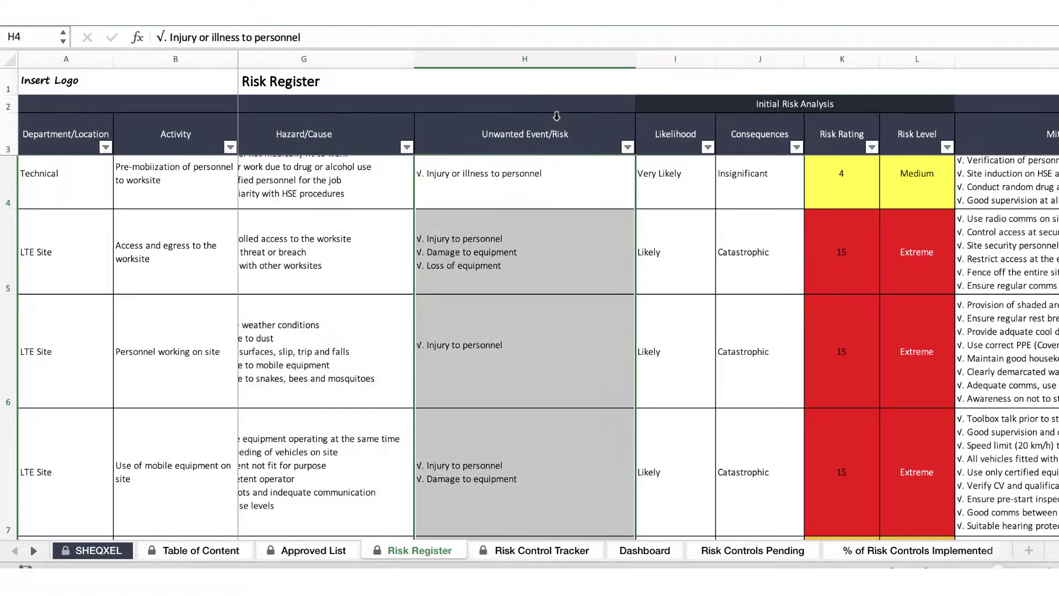
{"action": "scroll", "coordinate": [568, 110], "scroll_direction": "right", "scroll_amount": 4}
{"action": "scroll", "coordinate": [577, 108], "scroll_direction": "left", "scroll_amount": 2}
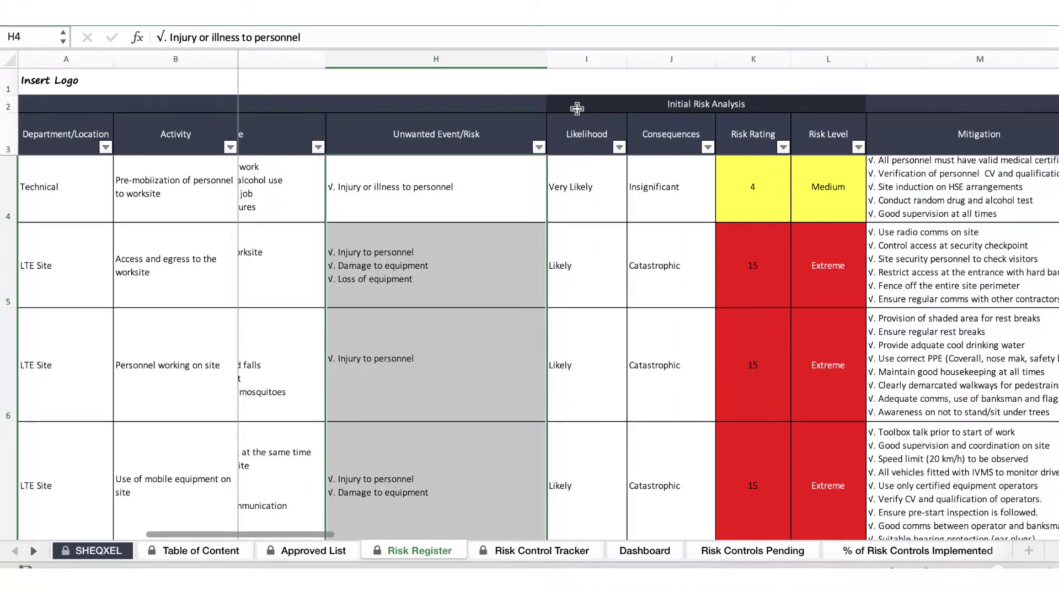
{"action": "left_click", "coordinate": [577, 108]}
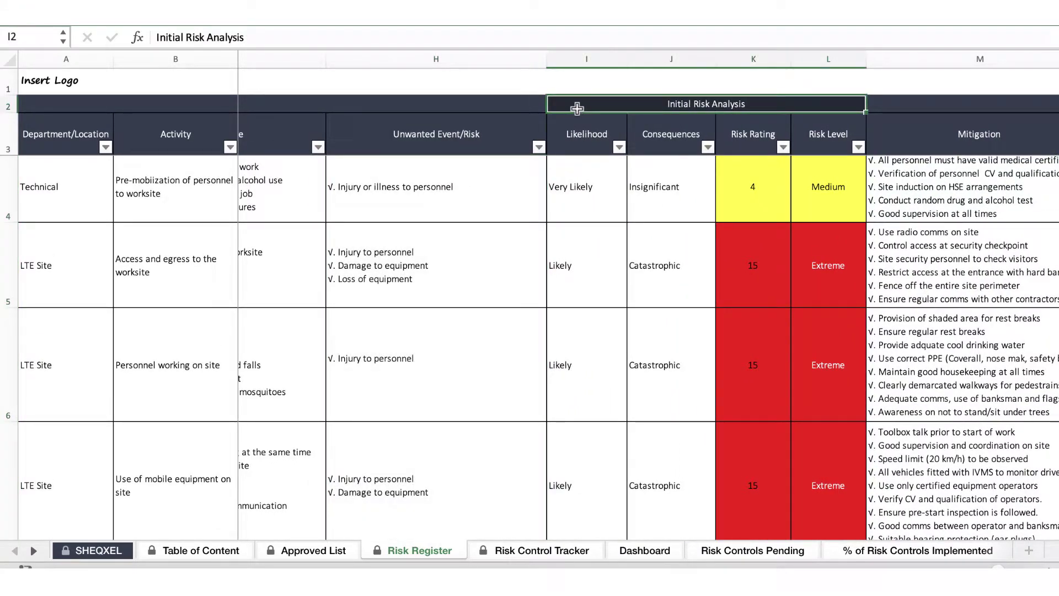
{"action": "left_click", "coordinate": [594, 192]}
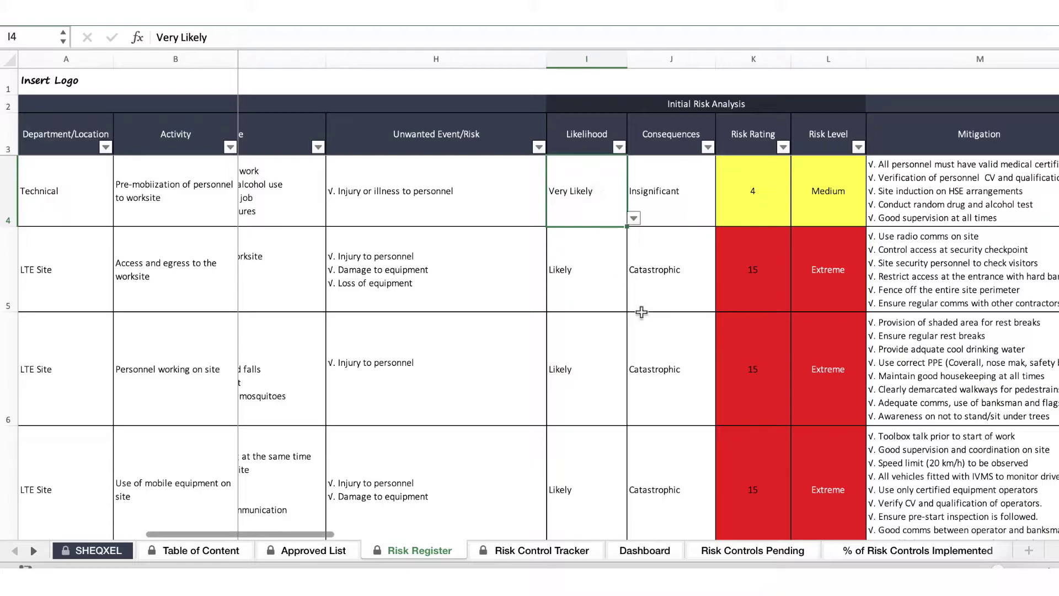
{"action": "scroll", "coordinate": [641, 312], "scroll_direction": "right", "scroll_amount": 10}
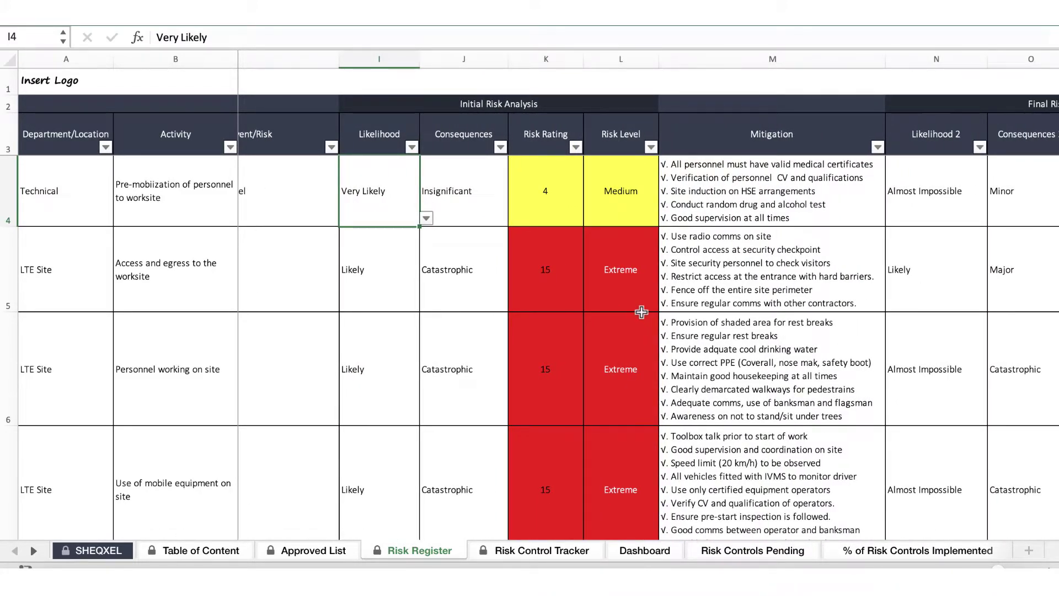
{"action": "left_click", "coordinate": [627, 201]}
{"action": "scroll", "coordinate": [627, 201], "scroll_direction": "right", "scroll_amount": 12}
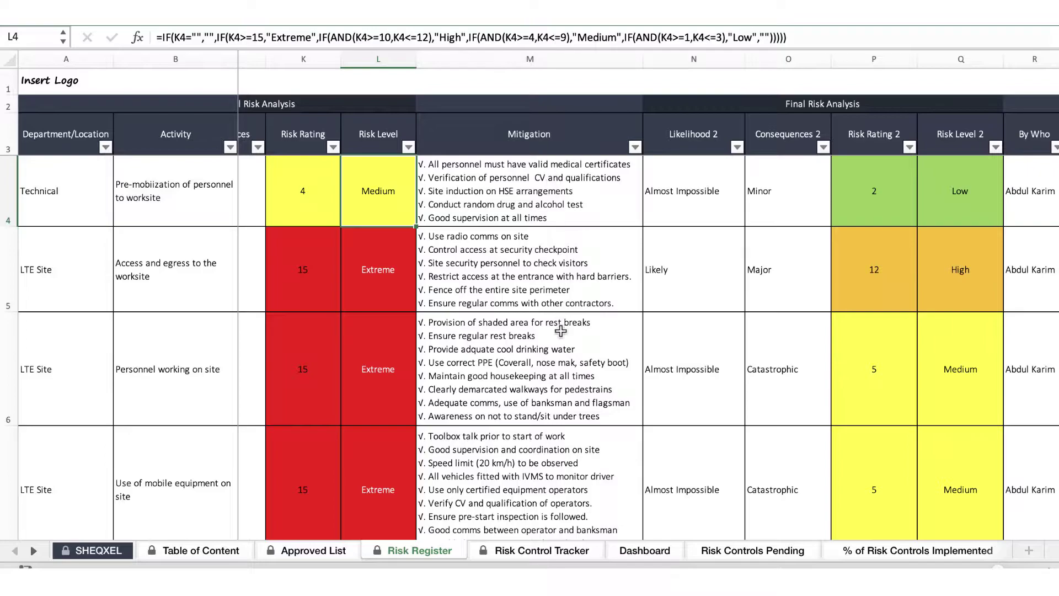
{"action": "scroll", "coordinate": [561, 331], "scroll_direction": "right", "scroll_amount": 8}
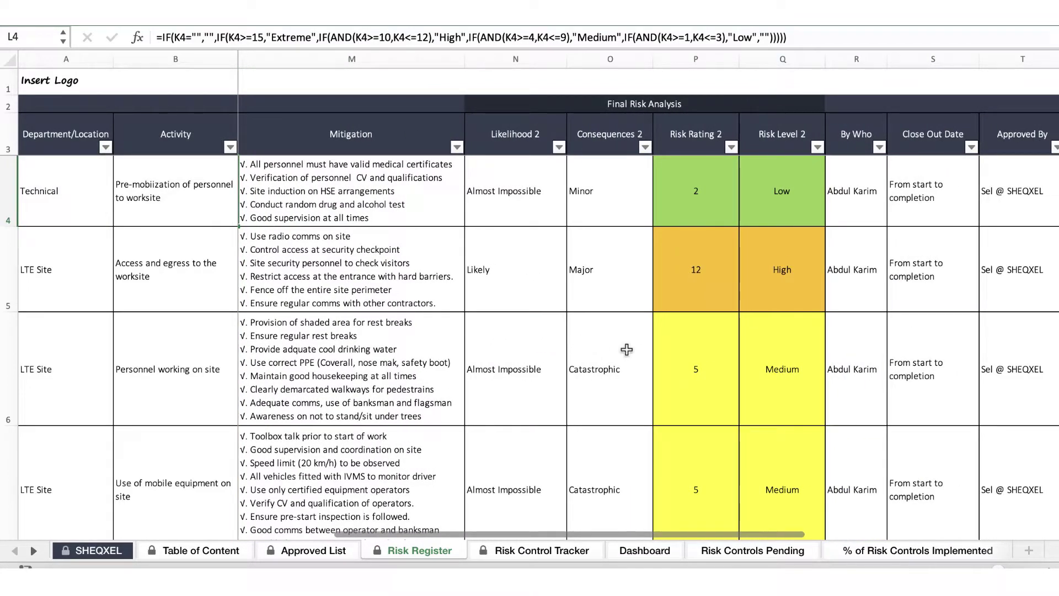
{"action": "scroll", "coordinate": [643, 353], "scroll_direction": "right", "scroll_amount": 5}
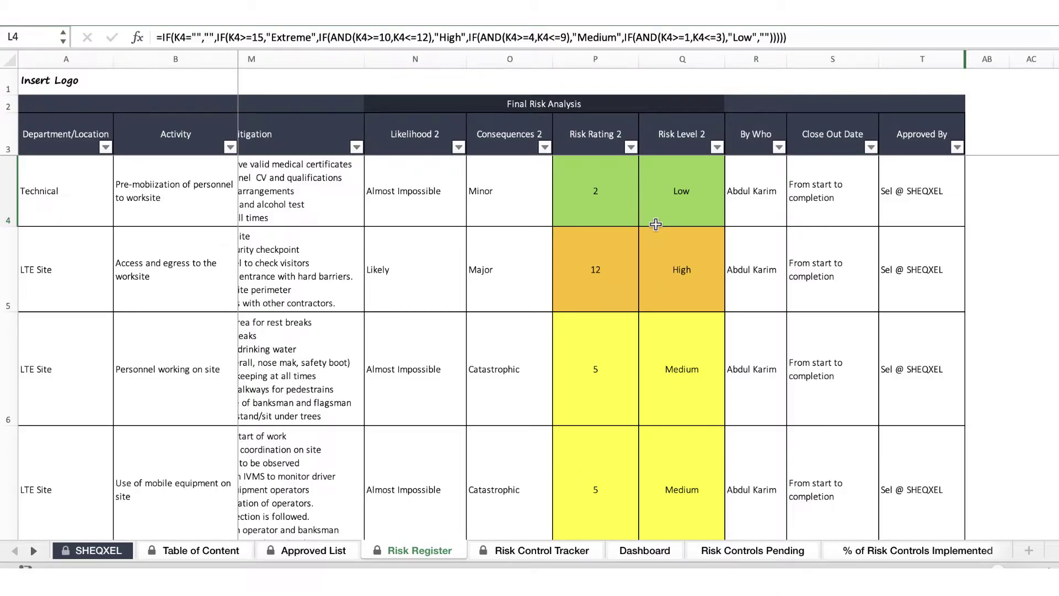
{"action": "scroll", "coordinate": [679, 272], "scroll_direction": "right", "scroll_amount": 5}
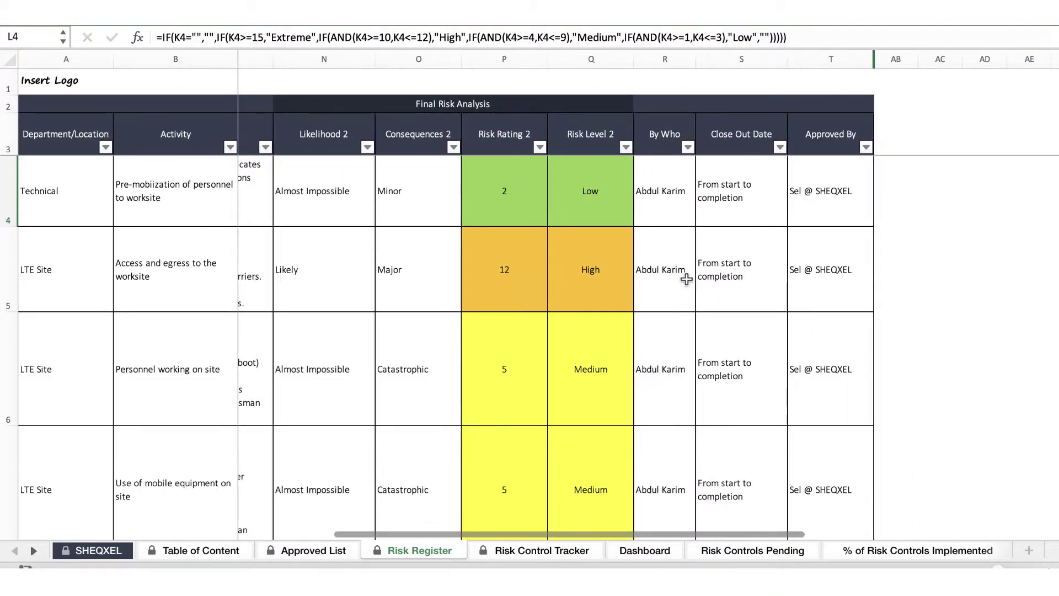
{"action": "left_click", "coordinate": [668, 195]}
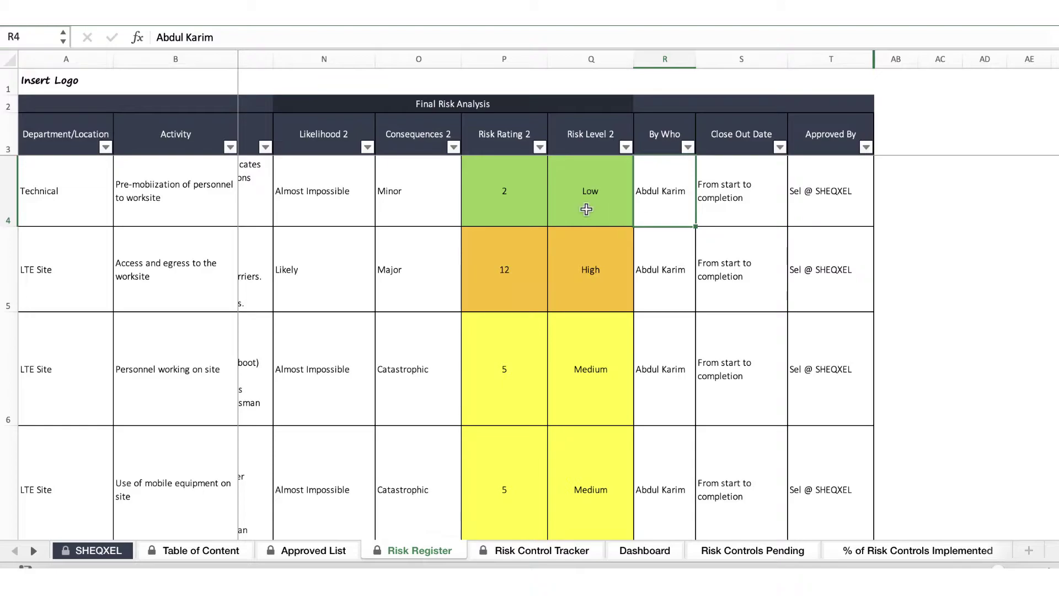
{"action": "scroll", "coordinate": [587, 209], "scroll_direction": "left", "scroll_amount": 13}
{"action": "left_click", "coordinate": [384, 210]}
{"action": "scroll", "coordinate": [699, 275], "scroll_direction": "right", "scroll_amount": 13}
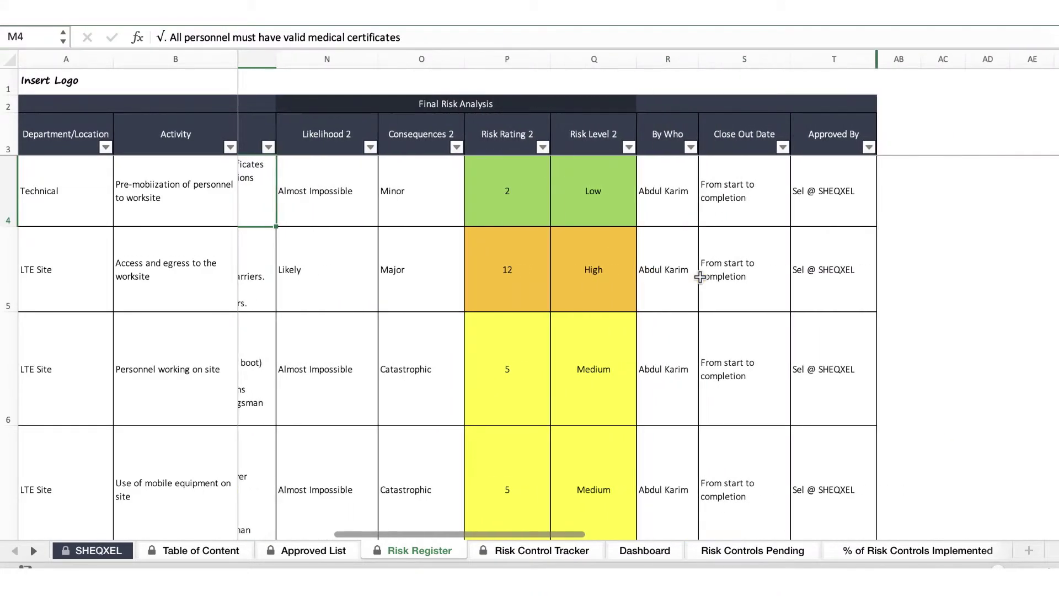
{"action": "scroll", "coordinate": [700, 277], "scroll_direction": "right", "scroll_amount": 1}
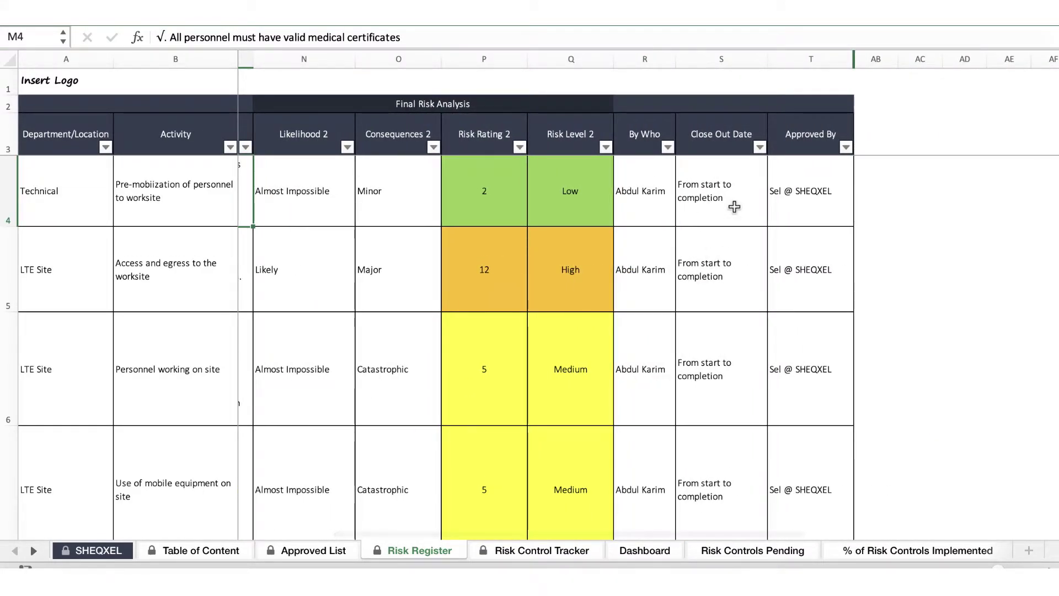
{"action": "scroll", "coordinate": [735, 207], "scroll_direction": "left", "scroll_amount": 1}
{"action": "left_click", "coordinate": [841, 193]}
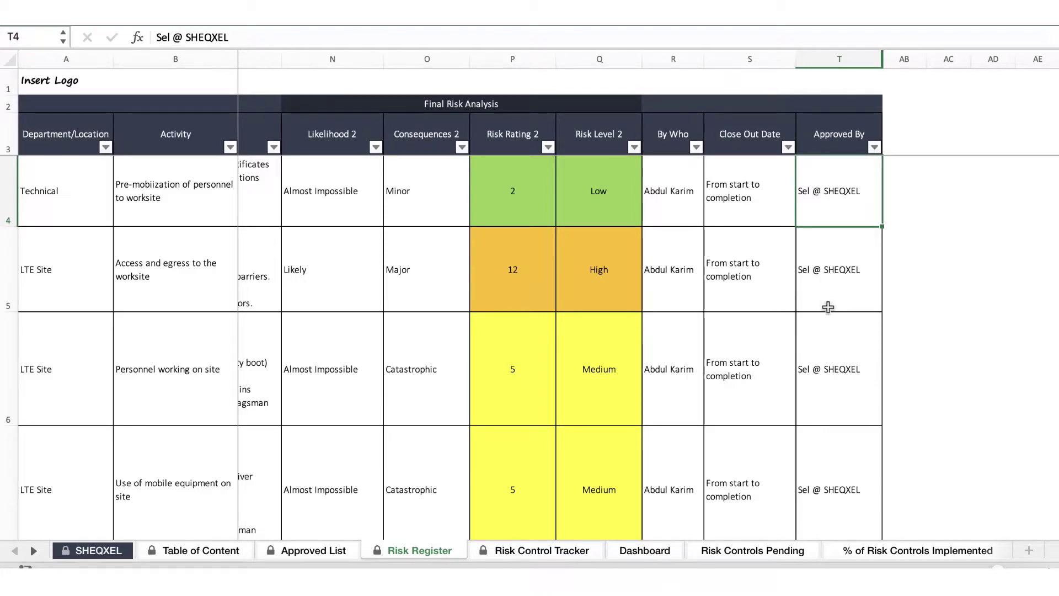
{"action": "scroll", "coordinate": [828, 307], "scroll_direction": "left", "scroll_amount": 2}
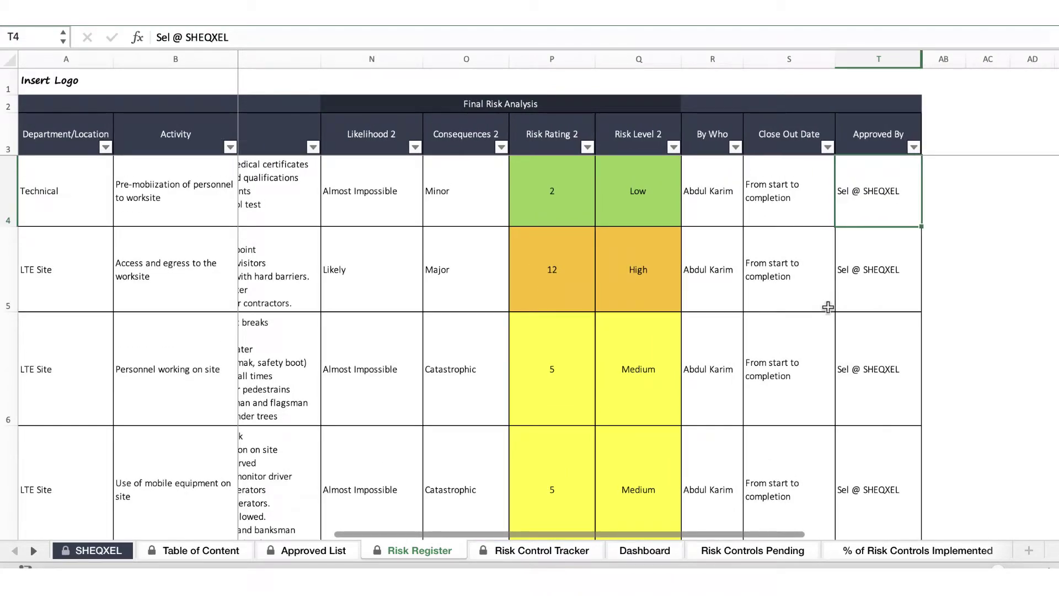
{"action": "scroll", "coordinate": [828, 307], "scroll_direction": "left", "scroll_amount": 10}
{"action": "scroll", "coordinate": [828, 307], "scroll_direction": "down", "scroll_amount": 3}
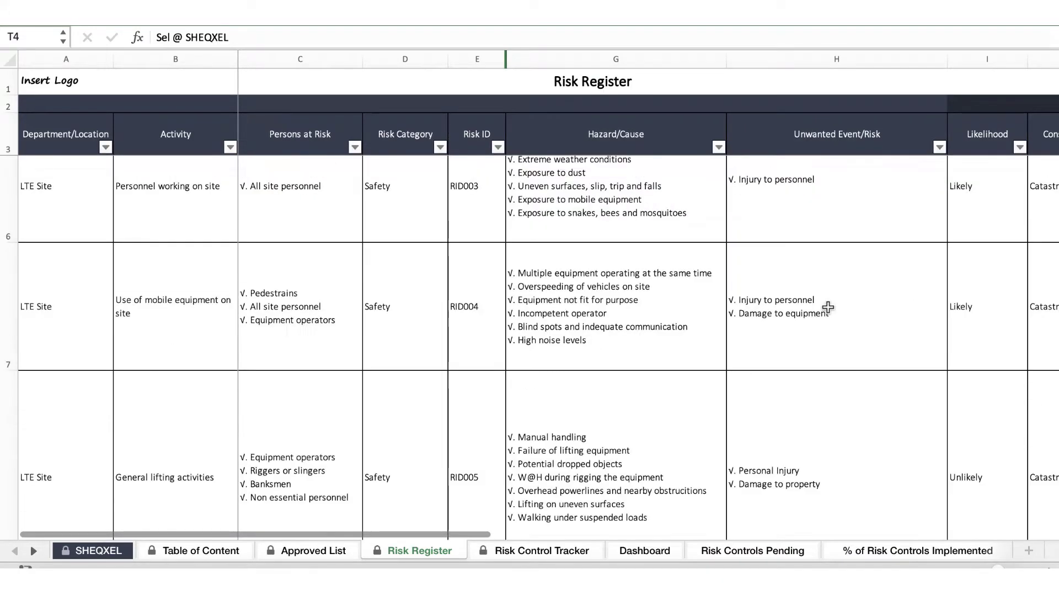
{"action": "scroll", "coordinate": [828, 308], "scroll_direction": "up", "scroll_amount": 2}
{"action": "scroll", "coordinate": [828, 307], "scroll_direction": "down", "scroll_amount": 5}
{"action": "scroll", "coordinate": [828, 308], "scroll_direction": "up", "scroll_amount": 8}
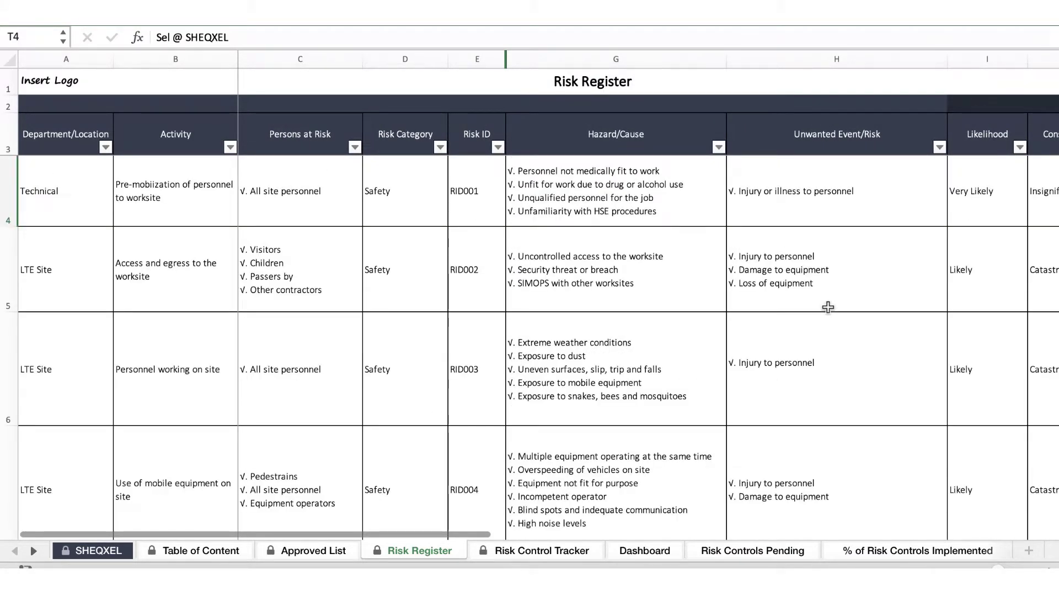
{"action": "scroll", "coordinate": [828, 307], "scroll_direction": "down", "scroll_amount": 5}
{"action": "scroll", "coordinate": [828, 307], "scroll_direction": "up", "scroll_amount": 5}
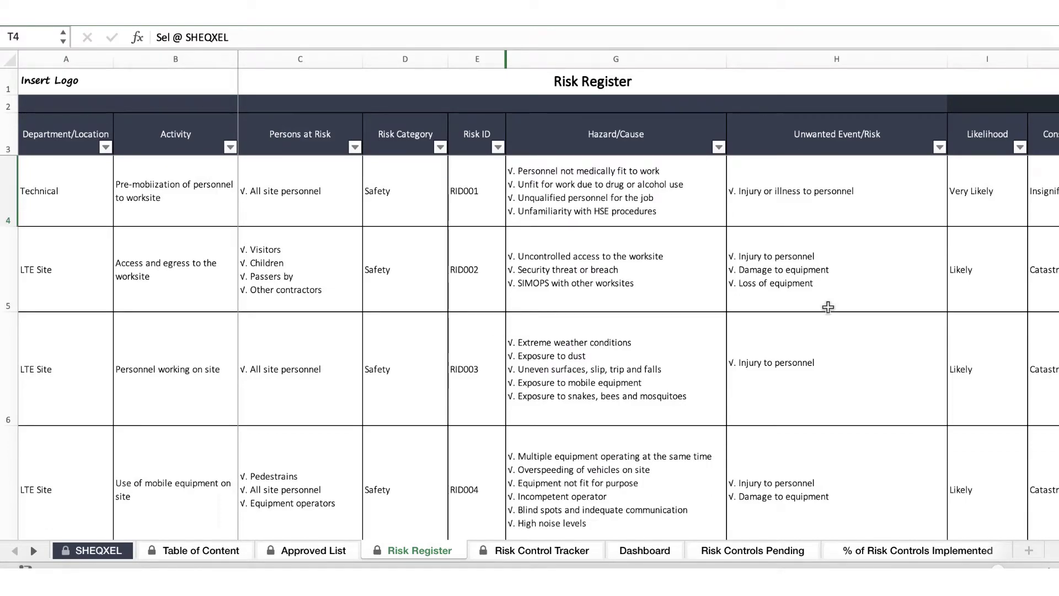
{"action": "left_click", "coordinate": [539, 551]}
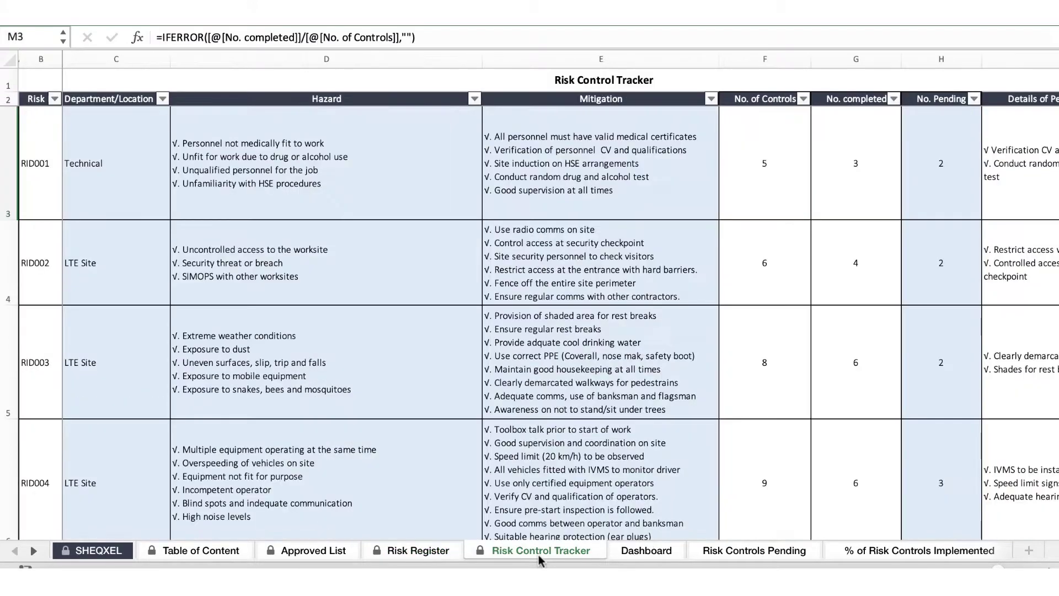
{"action": "left_click", "coordinate": [50, 182]}
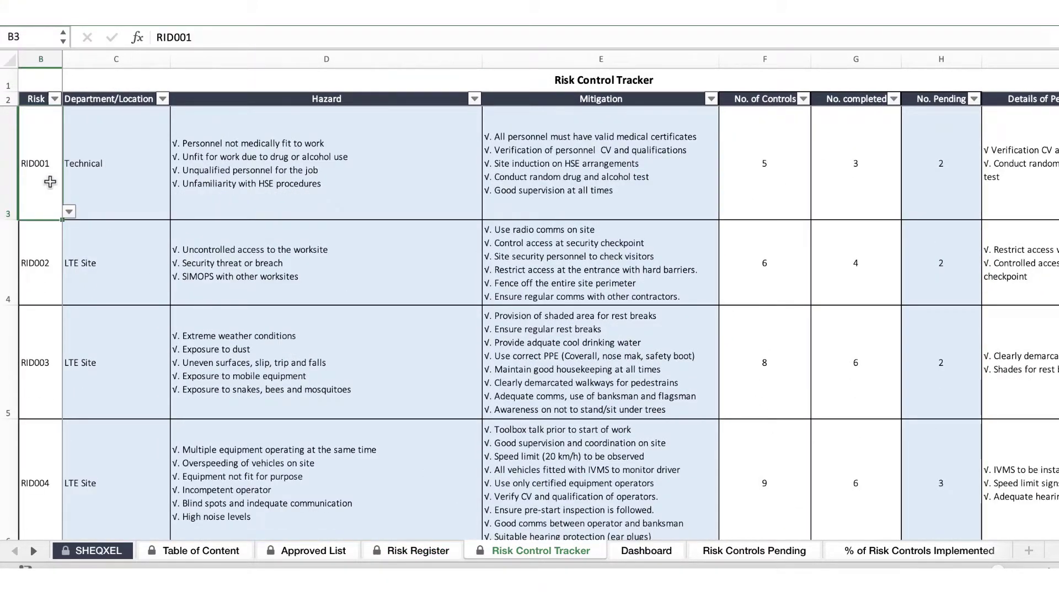
{"action": "key", "text": "Delete"}
{"action": "scroll", "coordinate": [753, 292], "scroll_direction": "right", "scroll_amount": 5}
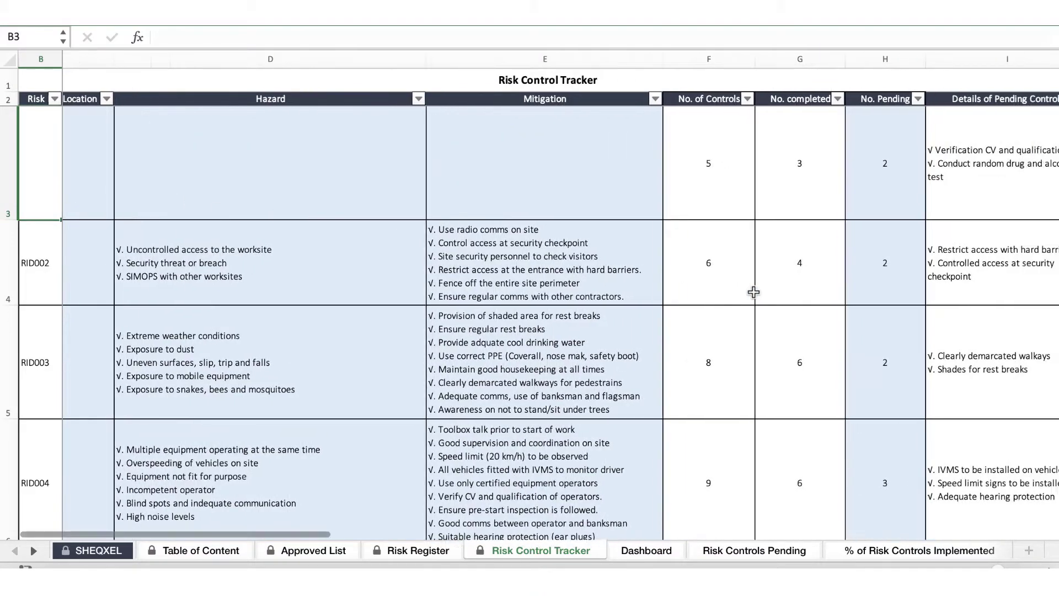
{"action": "scroll", "coordinate": [753, 292], "scroll_direction": "left", "scroll_amount": 5}
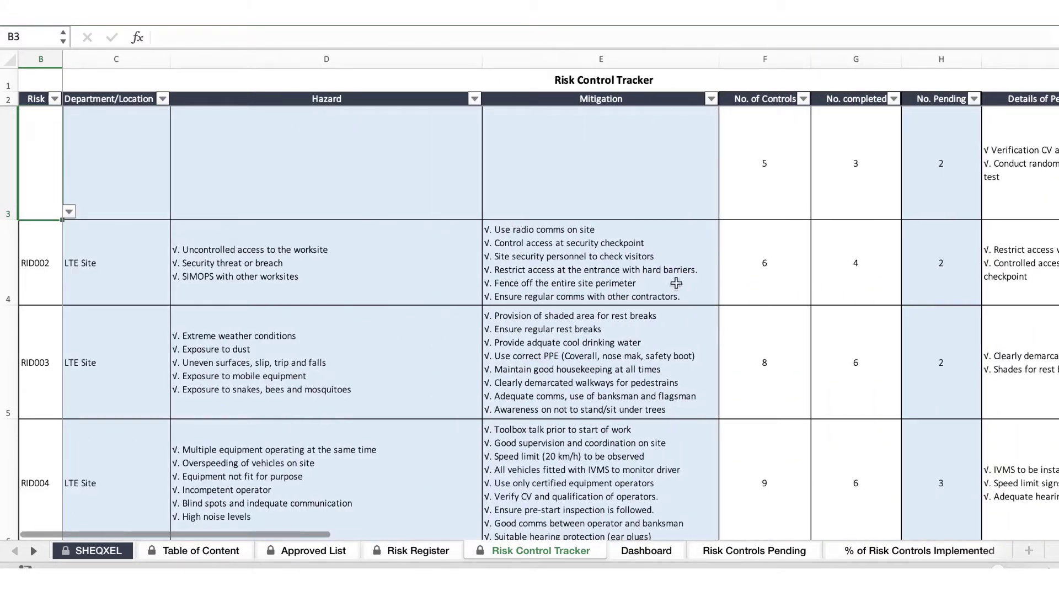
{"action": "left_click", "coordinate": [69, 211]}
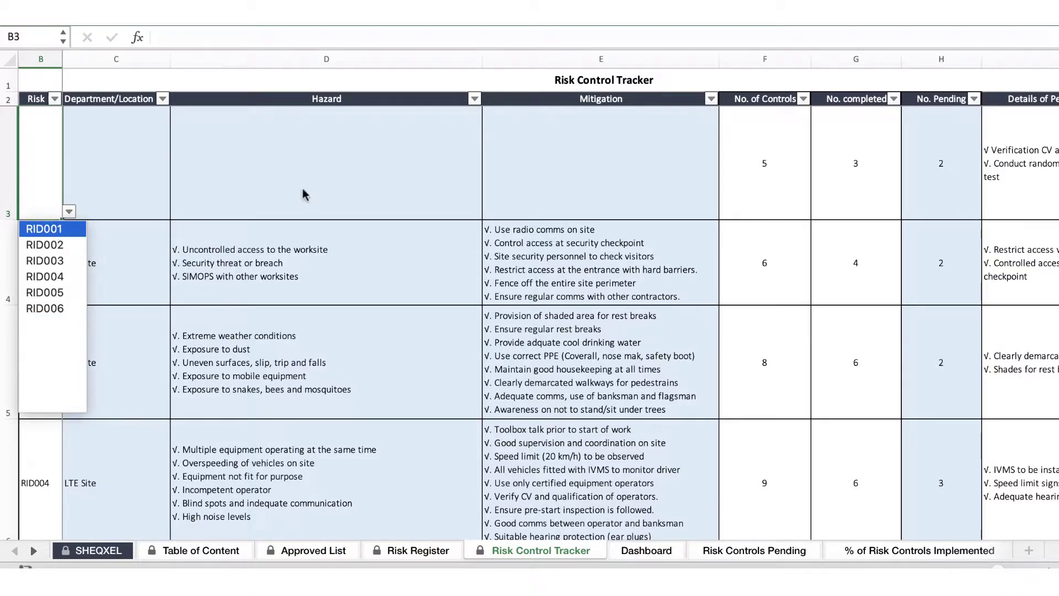
{"action": "key", "text": "Return"}
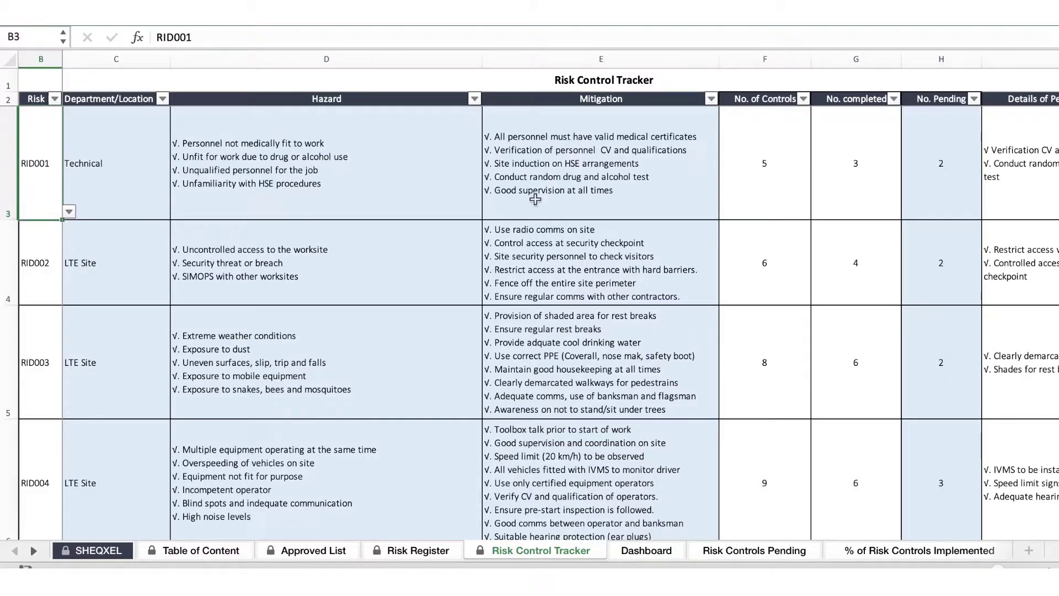
{"action": "left_click", "coordinate": [142, 180]}
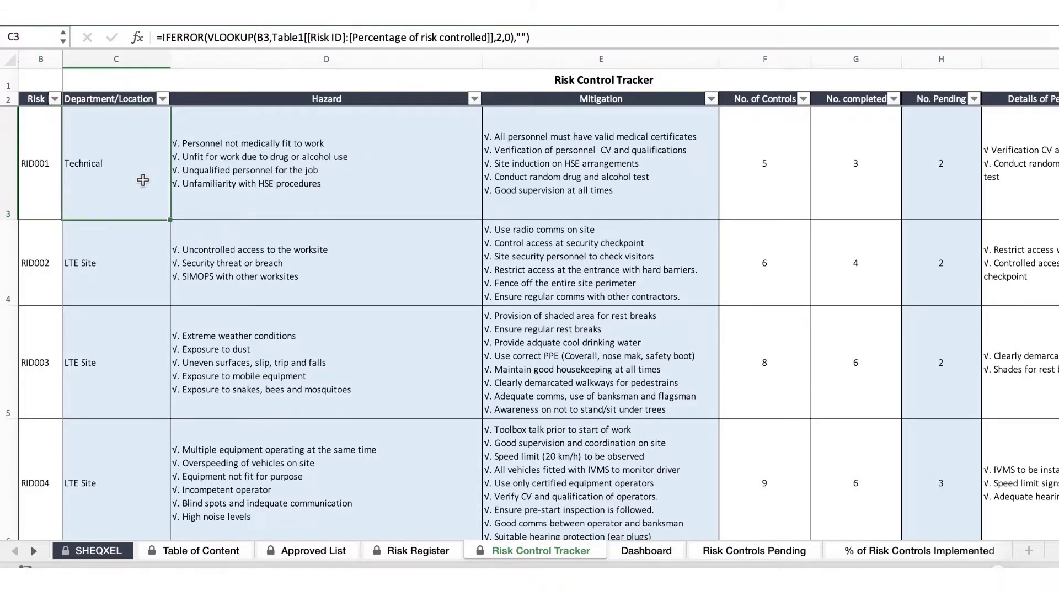
{"action": "left_click", "coordinate": [304, 151]}
{"action": "left_click", "coordinate": [543, 135]}
{"action": "scroll", "coordinate": [497, 132], "scroll_direction": "right", "scroll_amount": 3}
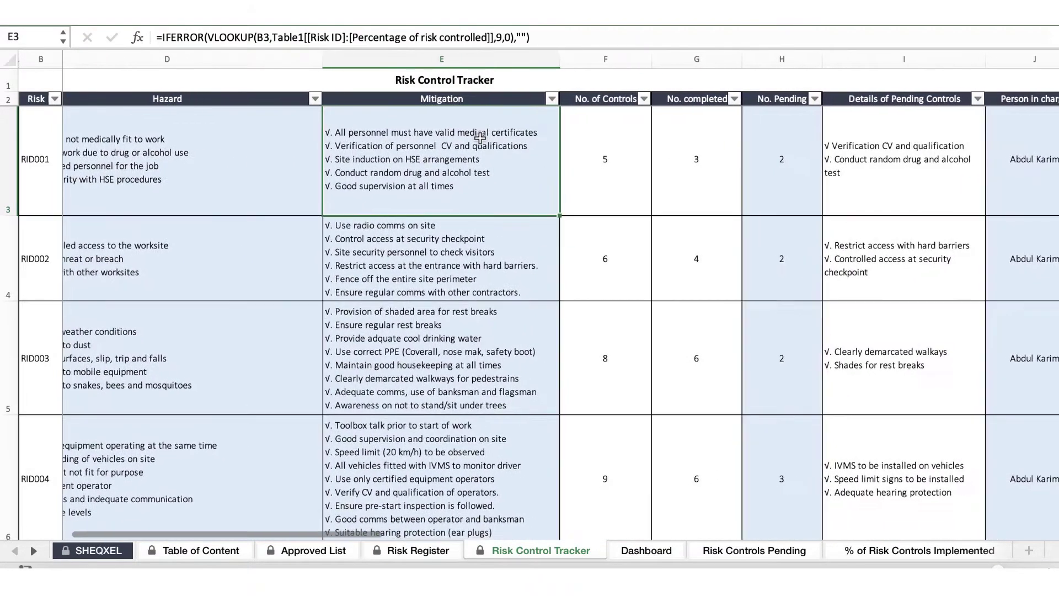
{"action": "scroll", "coordinate": [480, 138], "scroll_direction": "left", "scroll_amount": 1}
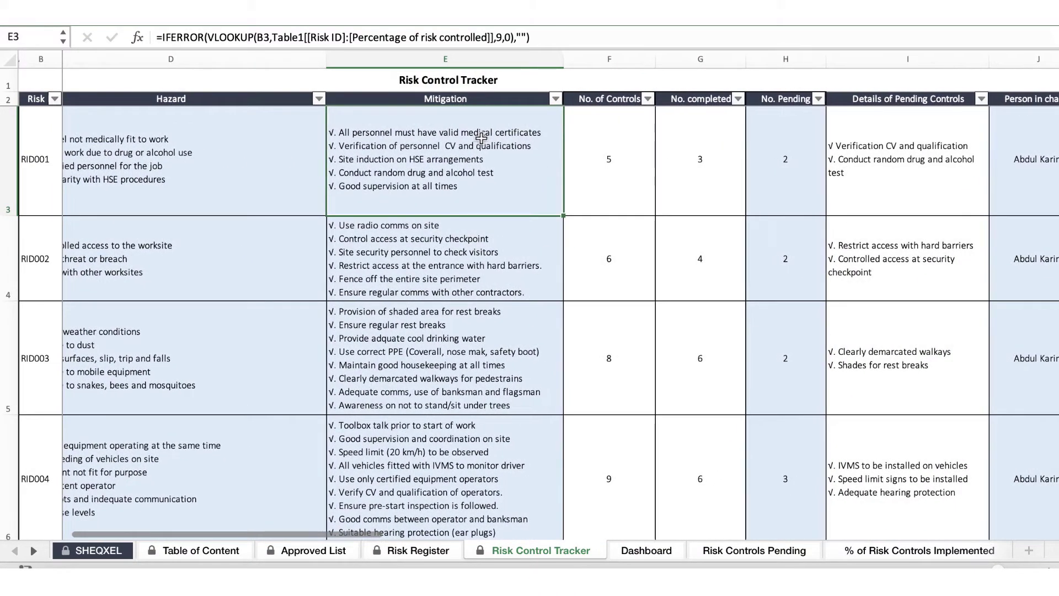
{"action": "left_click", "coordinate": [618, 160]}
{"action": "scroll", "coordinate": [618, 160], "scroll_direction": "right", "scroll_amount": 3}
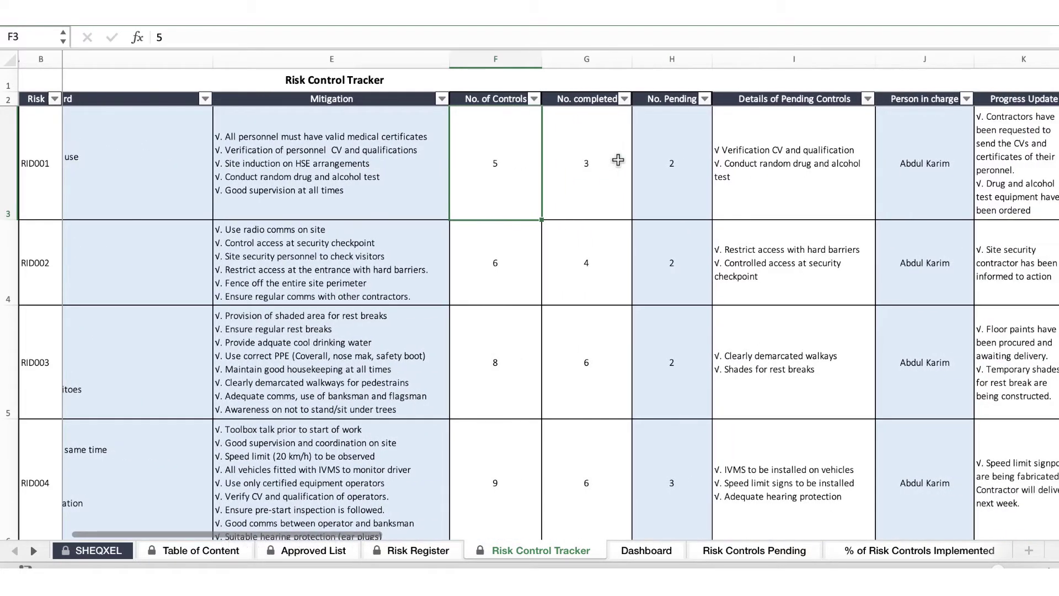
{"action": "left_click", "coordinate": [598, 182]}
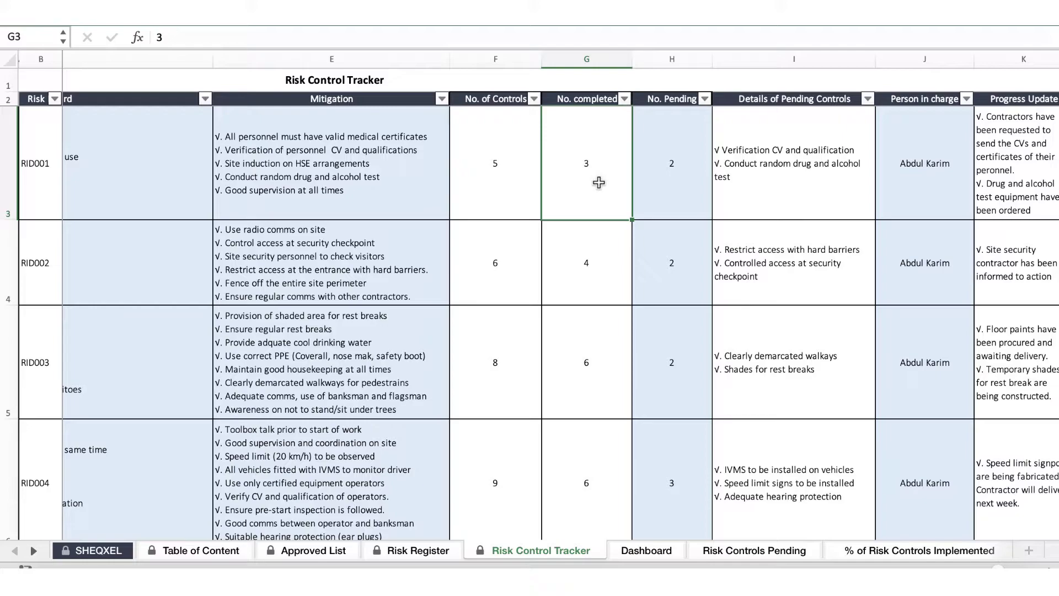
{"action": "scroll", "coordinate": [599, 182], "scroll_direction": "right", "scroll_amount": 2}
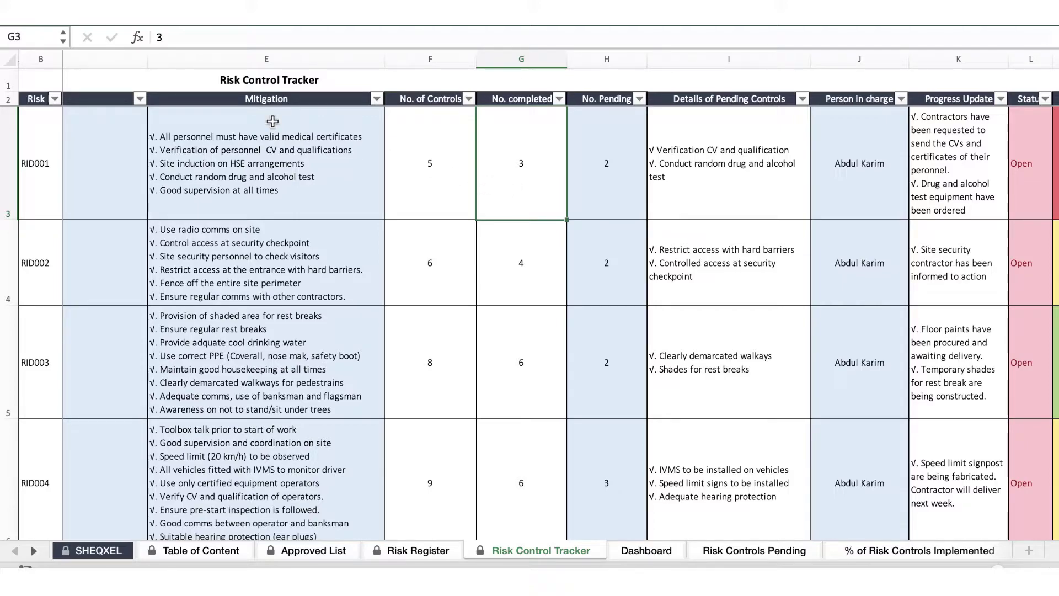
{"action": "scroll", "coordinate": [272, 121], "scroll_direction": "right", "scroll_amount": 3}
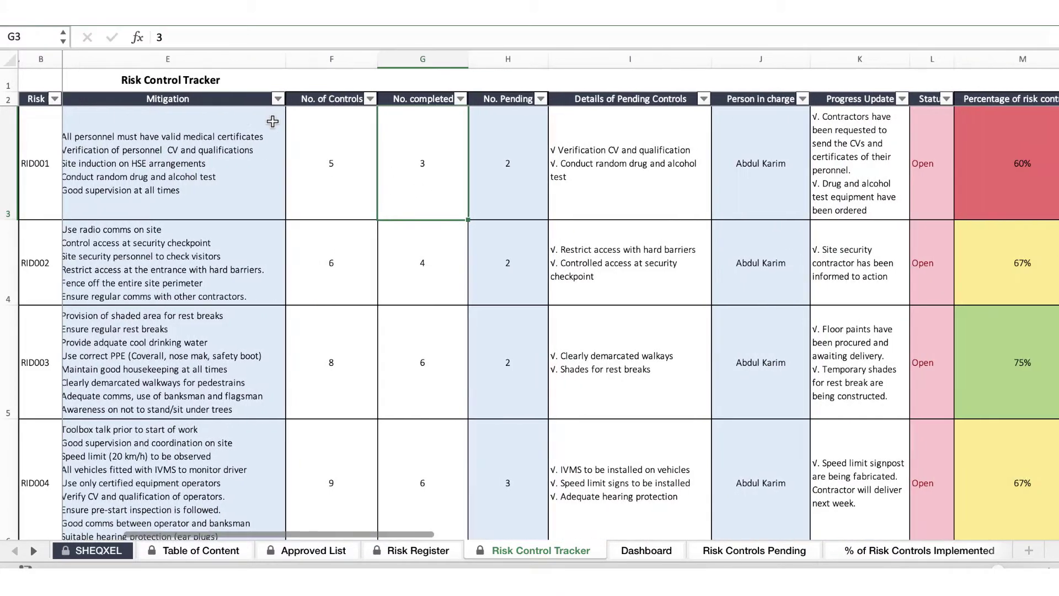
{"action": "key", "text": "Right"}
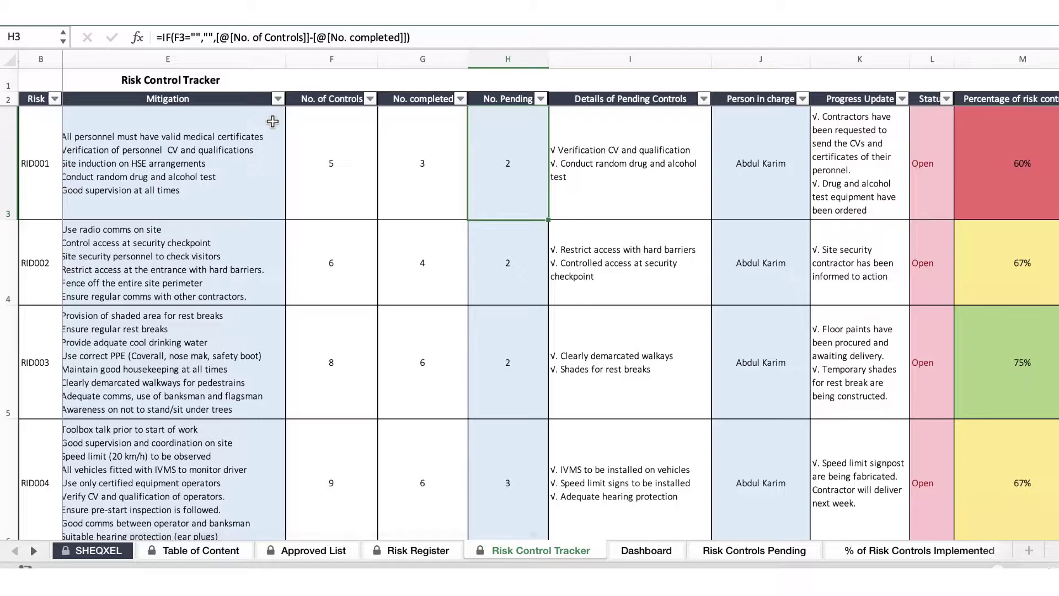
{"action": "scroll", "coordinate": [273, 121], "scroll_direction": "right", "scroll_amount": 4}
{"action": "left_click", "coordinate": [466, 195]}
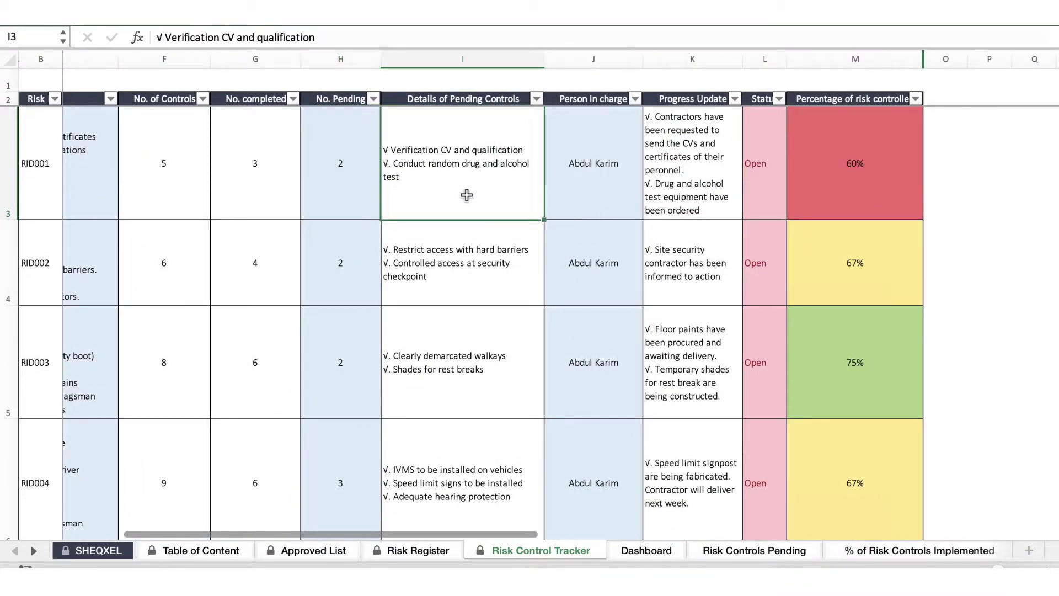
{"action": "left_click", "coordinate": [602, 158]}
{"action": "scroll", "coordinate": [602, 158], "scroll_direction": "right", "scroll_amount": 3}
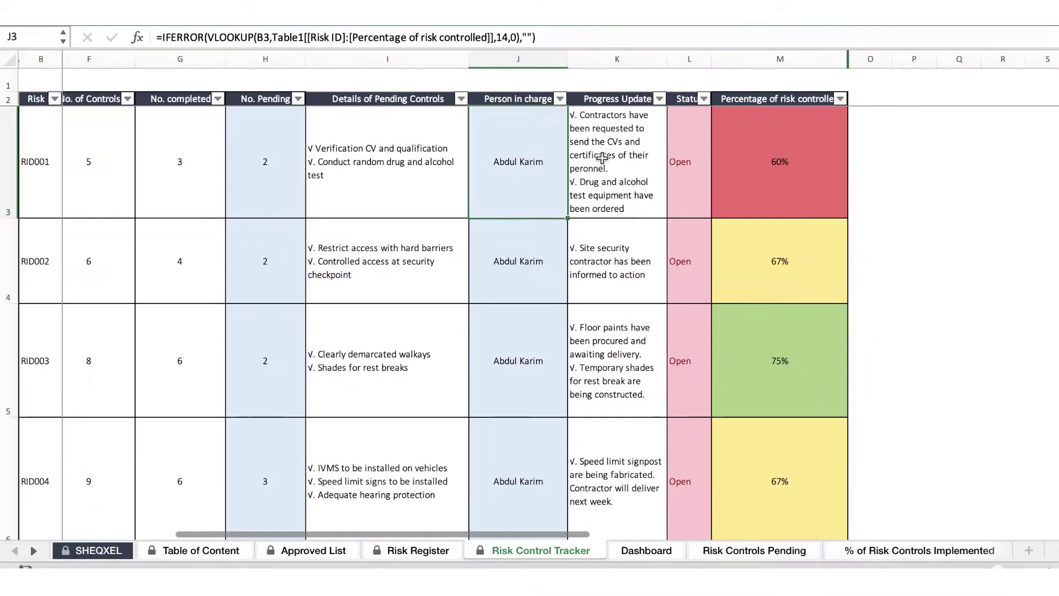
{"action": "left_click", "coordinate": [614, 121]}
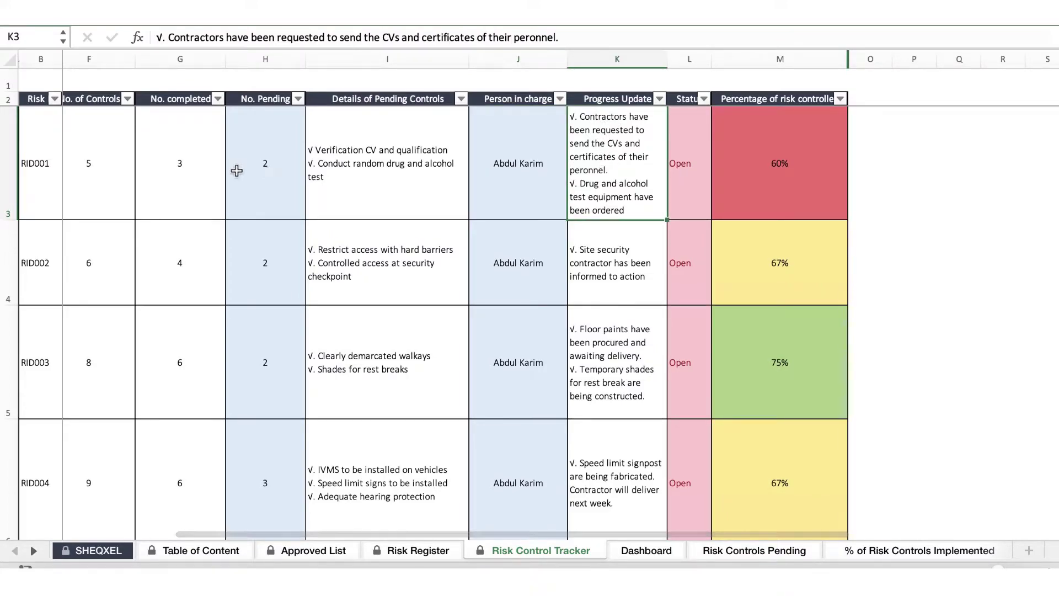
{"action": "left_click", "coordinate": [343, 161]}
{"action": "left_click", "coordinate": [636, 145]}
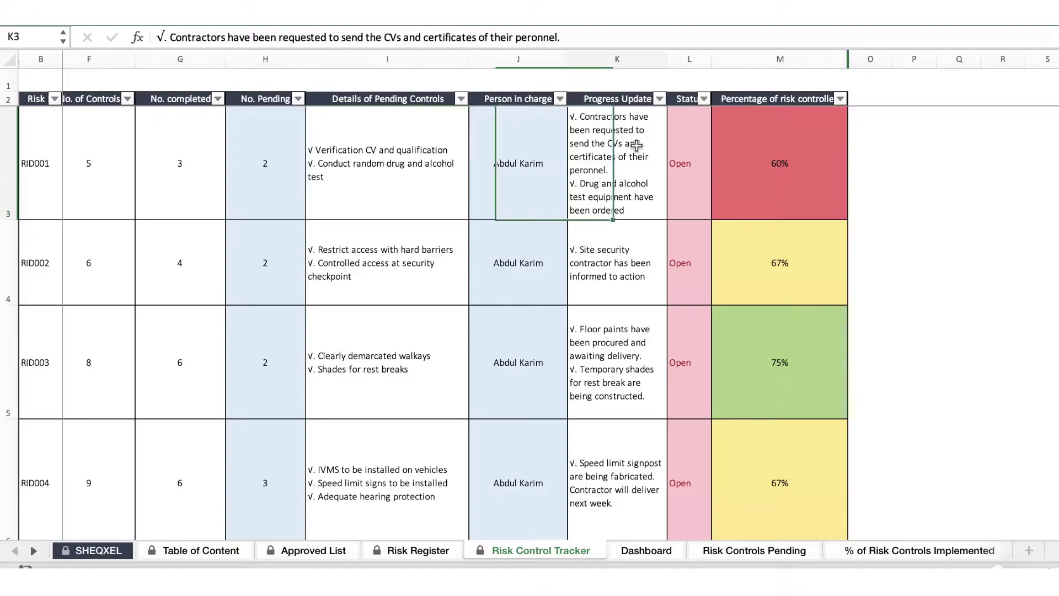
{"action": "left_click", "coordinate": [697, 177]}
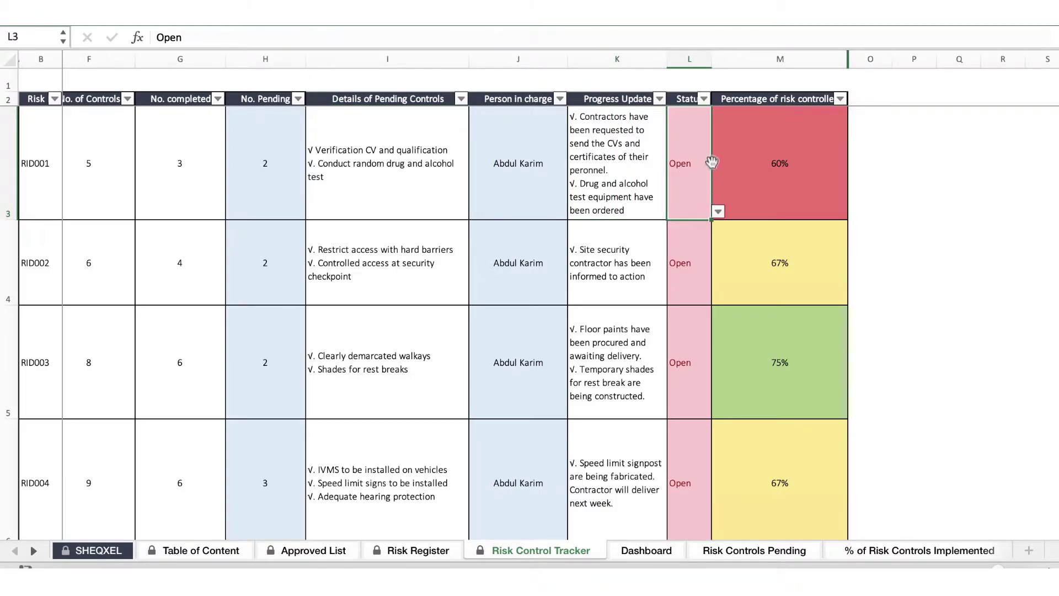
{"action": "left_click", "coordinate": [730, 140]}
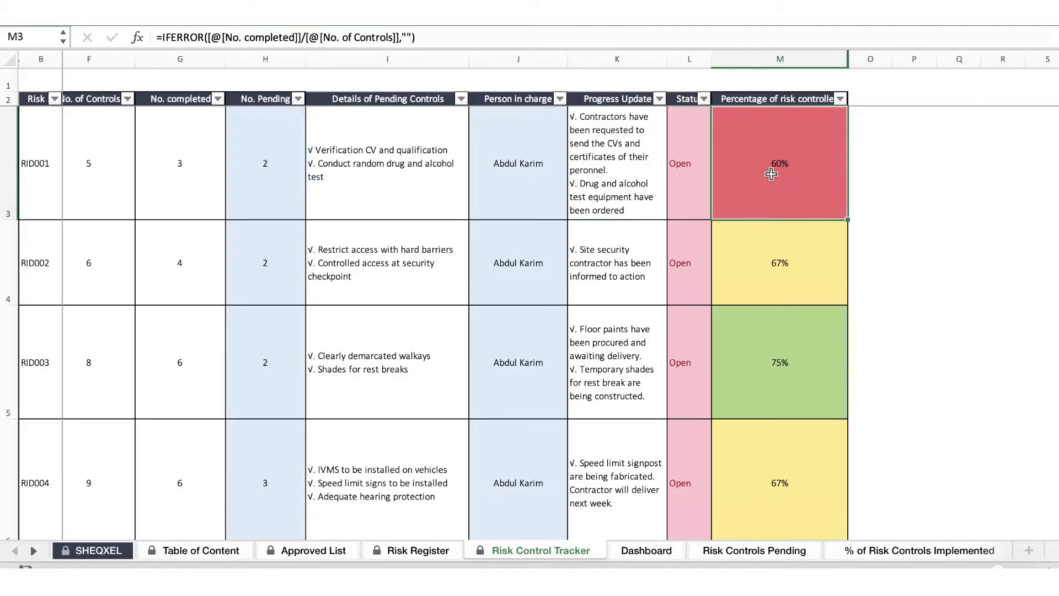
{"action": "scroll", "coordinate": [771, 173], "scroll_direction": "right", "scroll_amount": 3}
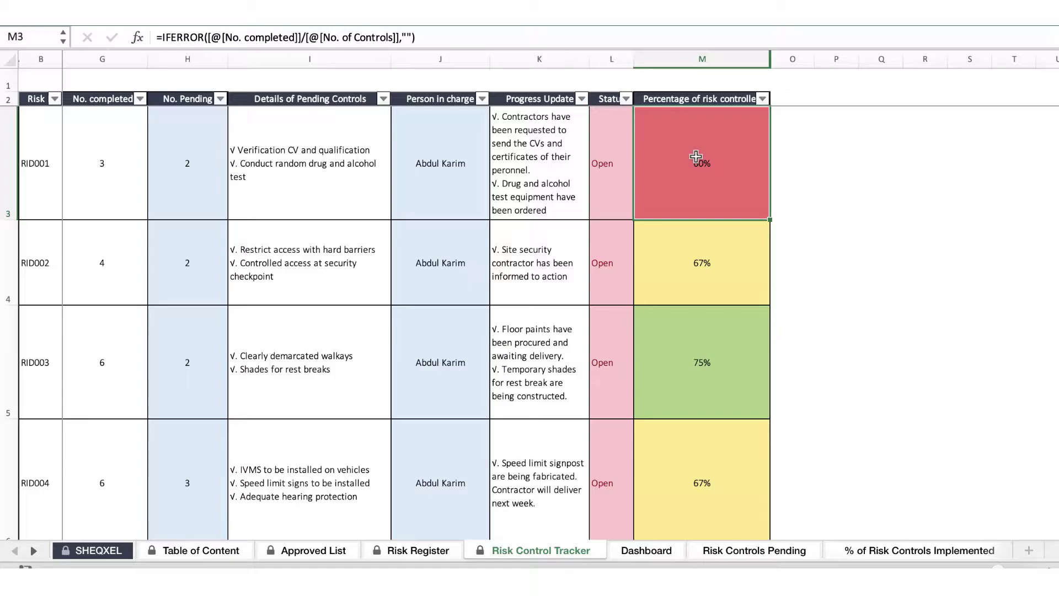
{"action": "scroll", "coordinate": [695, 157], "scroll_direction": "left", "scroll_amount": 5}
{"action": "scroll", "coordinate": [291, 415], "scroll_direction": "down", "scroll_amount": 10}
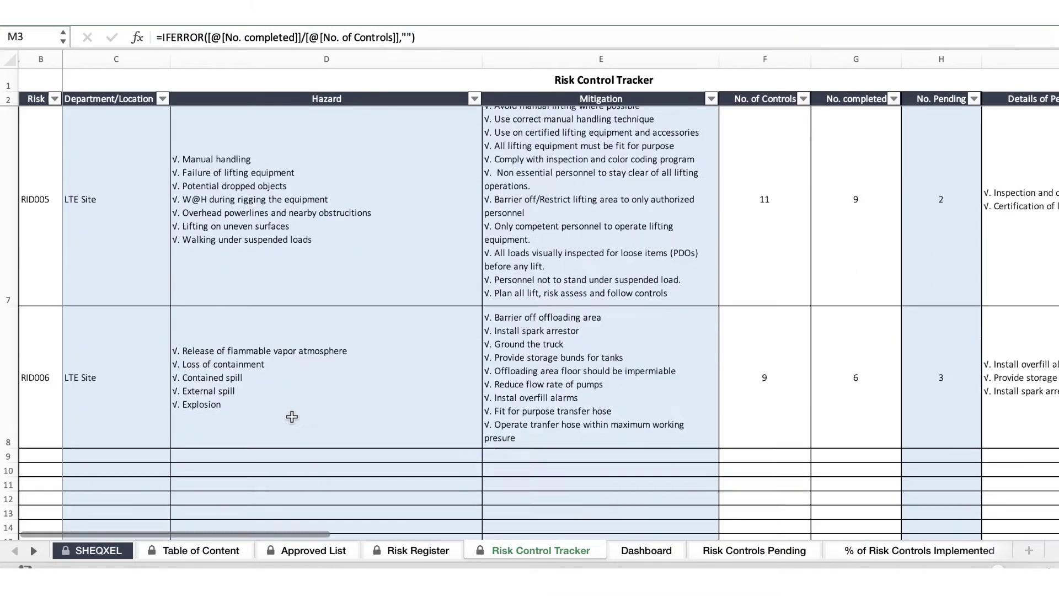
{"action": "scroll", "coordinate": [291, 417], "scroll_direction": "up", "scroll_amount": 10}
{"action": "scroll", "coordinate": [308, 485], "scroll_direction": "down", "scroll_amount": 5}
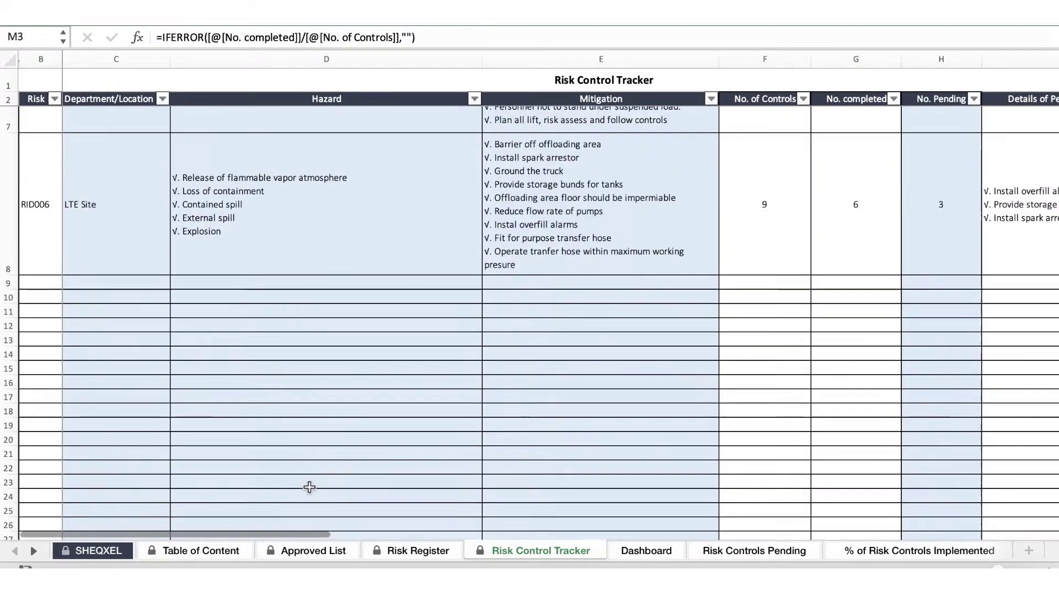
{"action": "scroll", "coordinate": [308, 486], "scroll_direction": "up", "scroll_amount": 5}
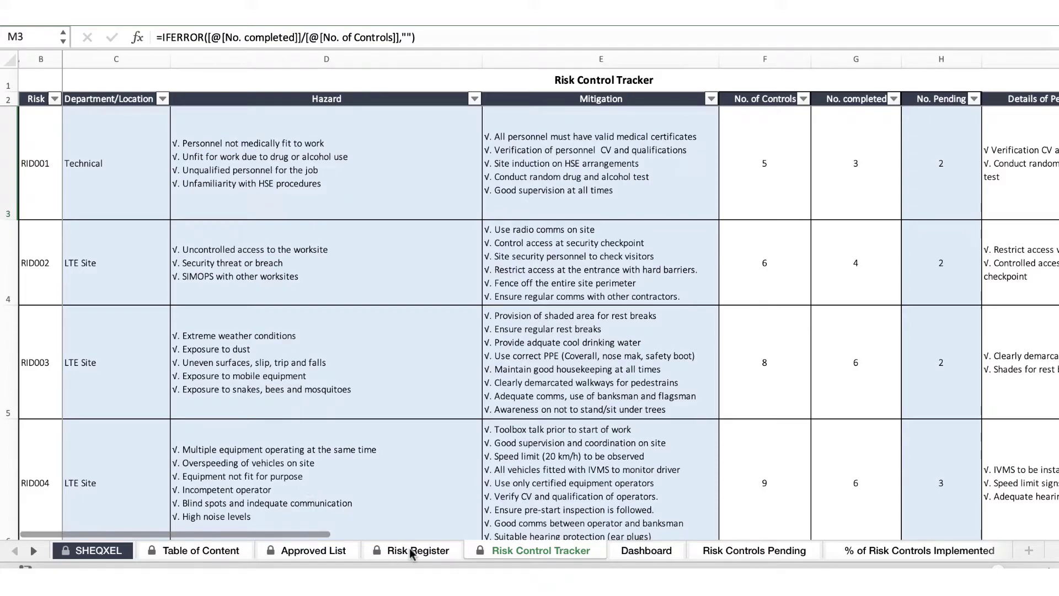
{"action": "left_click", "coordinate": [411, 550]}
{"action": "scroll", "coordinate": [410, 549], "scroll_direction": "down", "scroll_amount": 5}
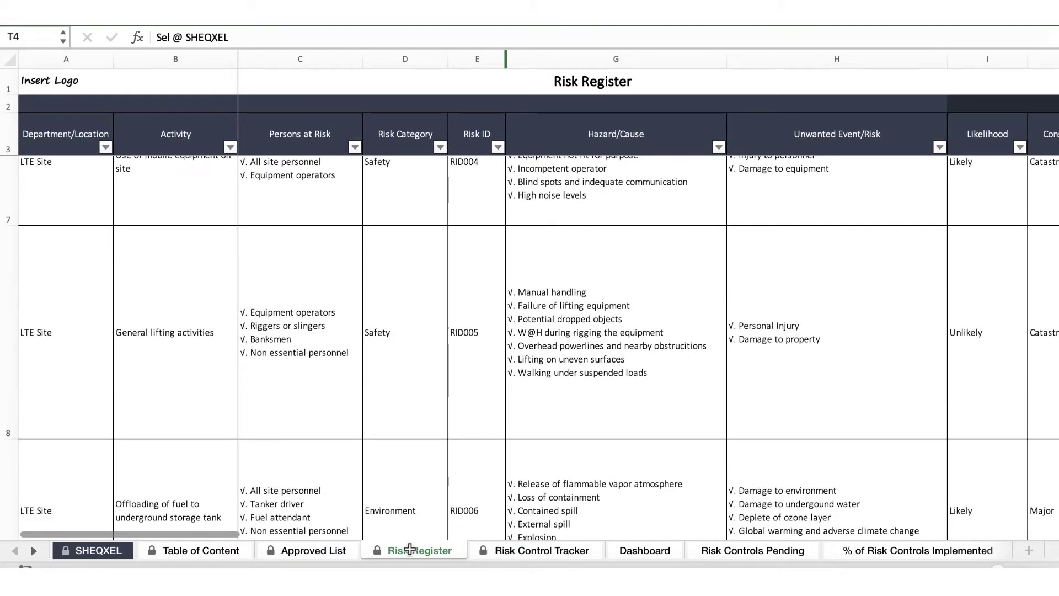
{"action": "left_click", "coordinate": [474, 331]}
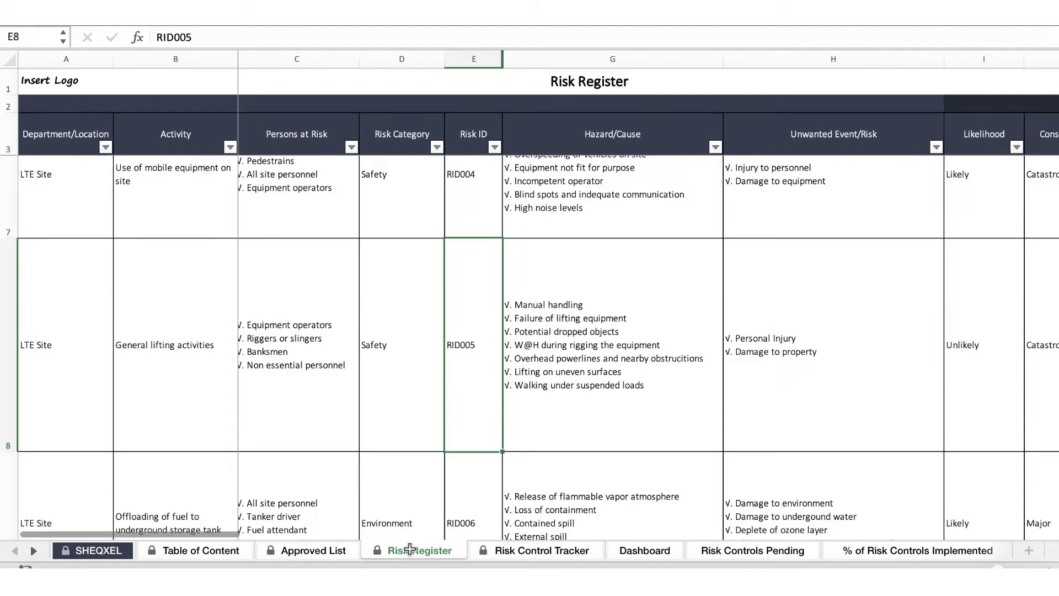
{"action": "scroll", "coordinate": [410, 549], "scroll_direction": "up", "scroll_amount": 3}
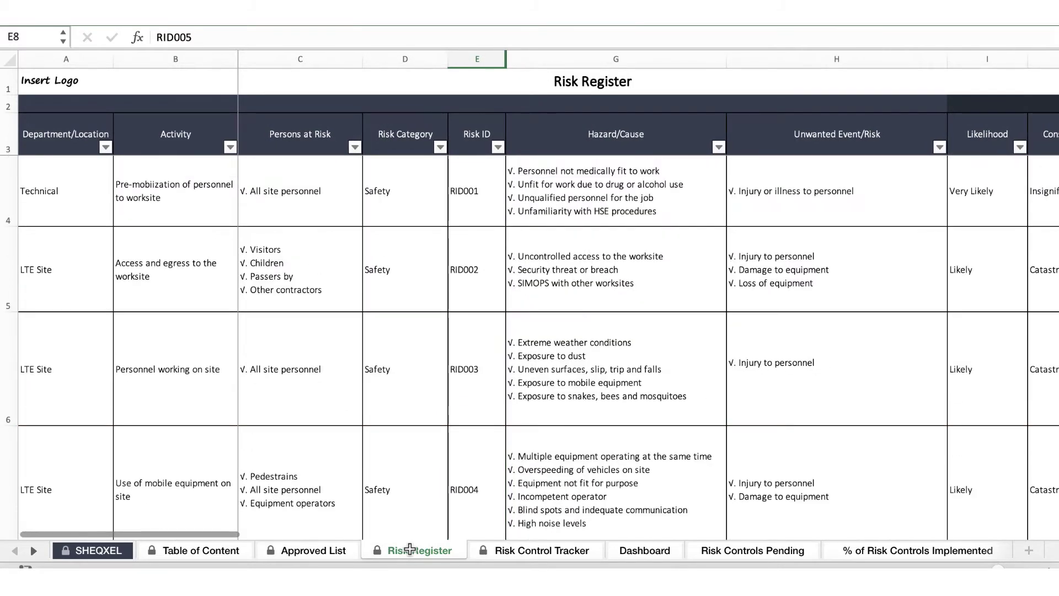
{"action": "left_click", "coordinate": [519, 553]}
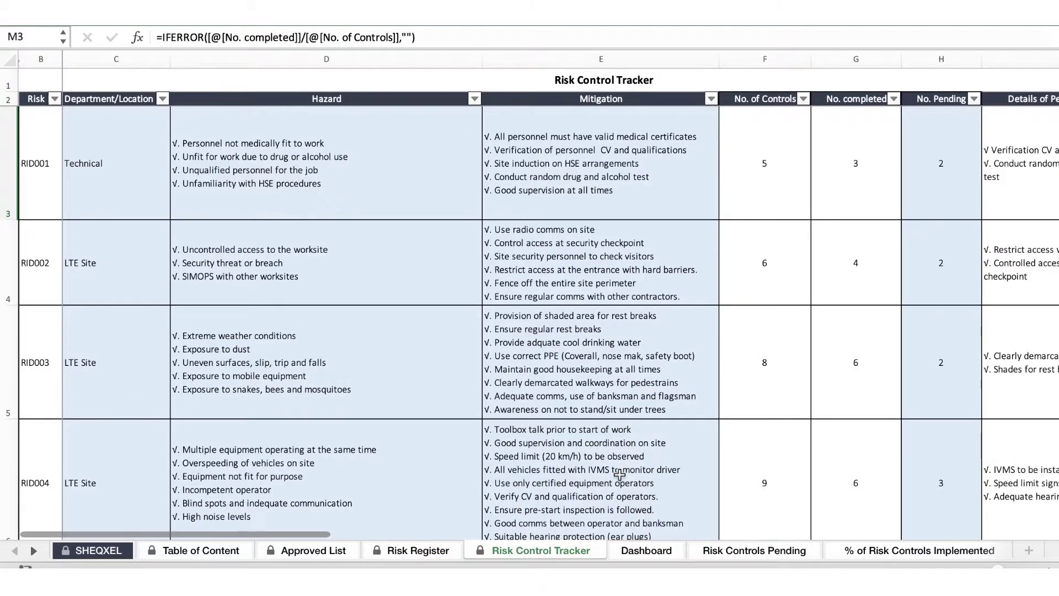
{"action": "scroll", "coordinate": [786, 343], "scroll_direction": "right", "scroll_amount": 3}
{"action": "scroll", "coordinate": [786, 343], "scroll_direction": "left", "scroll_amount": 3}
Step: On the Dashboard, try several Risk ID slicer filters, ending with RID001–RID005 selected
{"action": "left_click", "coordinate": [651, 553]}
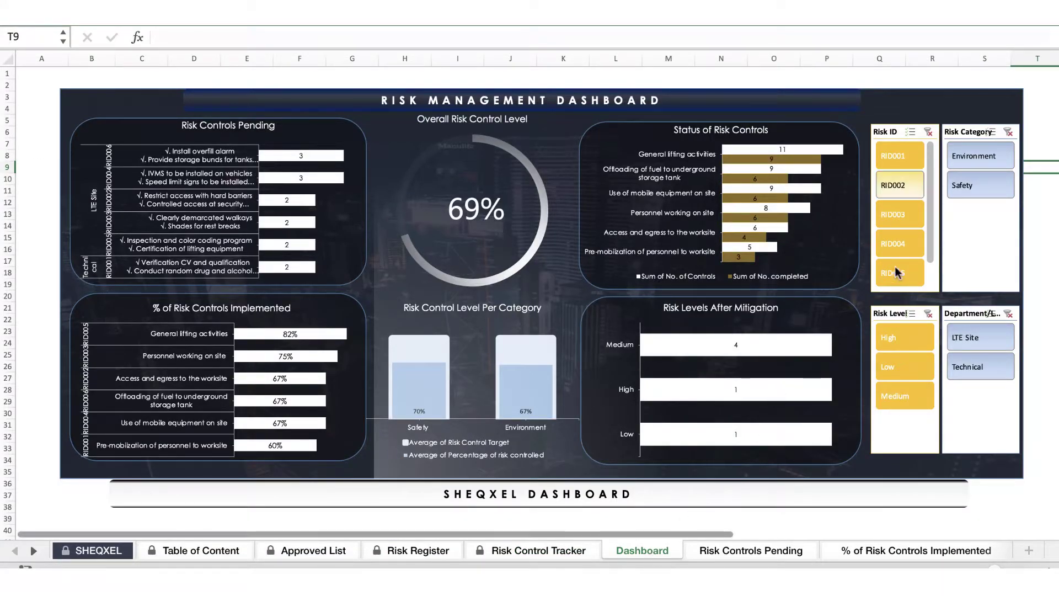
{"action": "left_click_drag", "start_coordinate": [902, 173], "coordinate": [898, 201]}
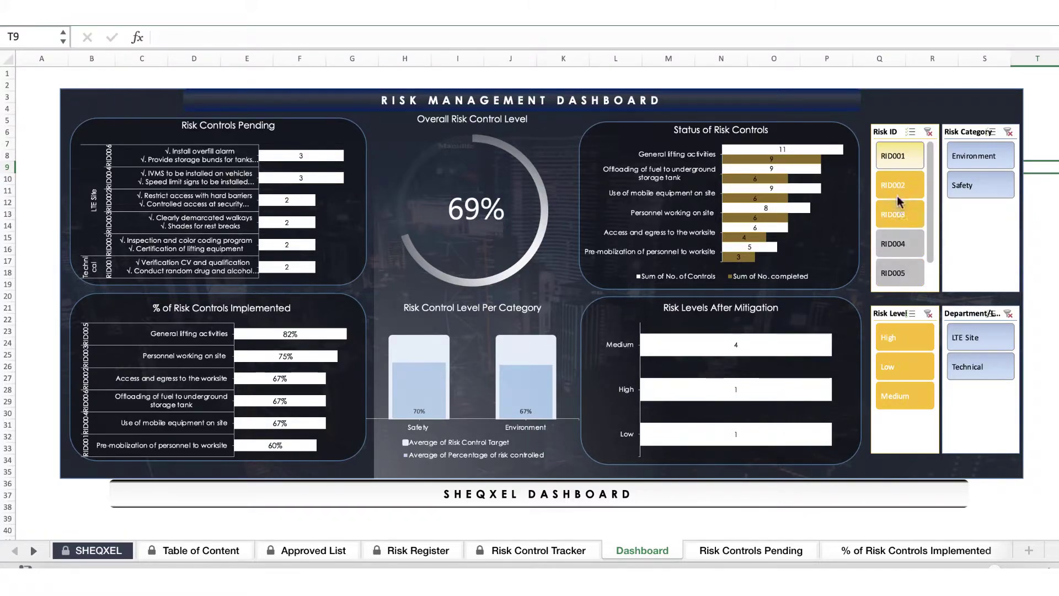
{"action": "left_click", "coordinate": [899, 156], "text": "ctrl"}
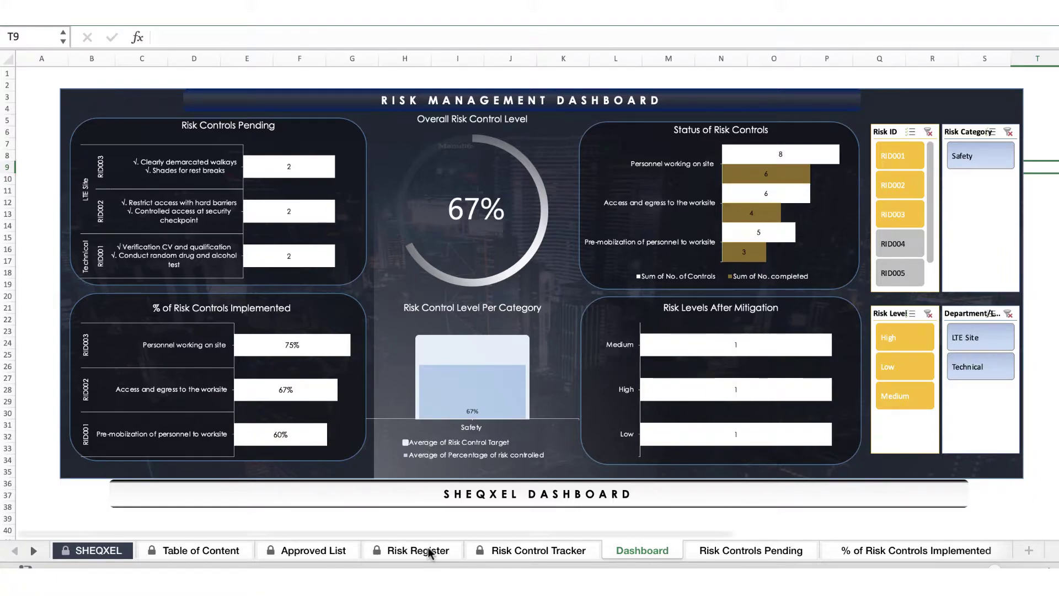
{"action": "left_click", "coordinate": [899, 158]}
{"action": "left_click_drag", "start_coordinate": [900, 160], "coordinate": [901, 278]}
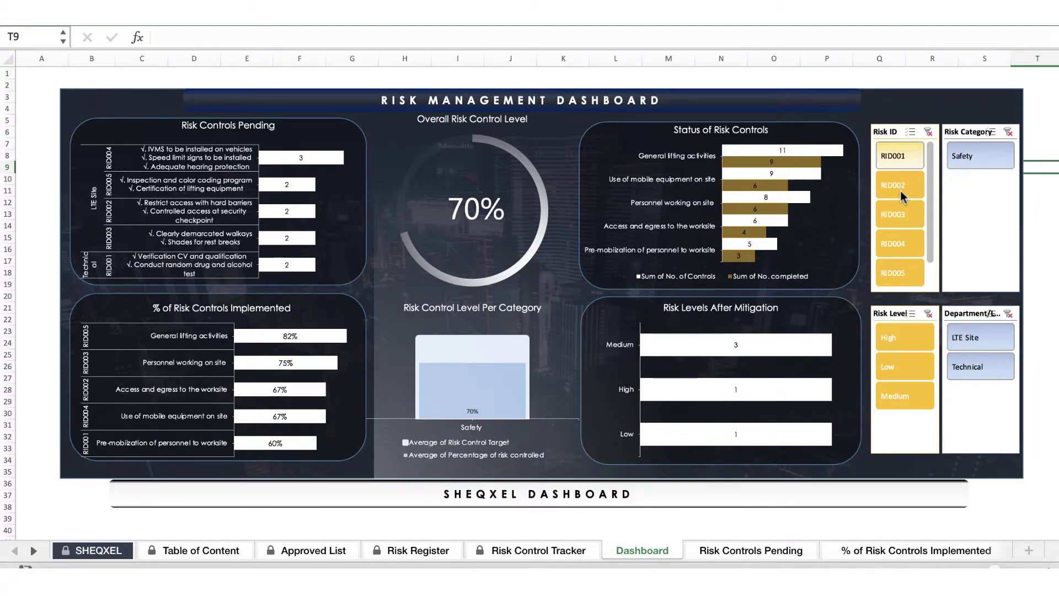
{"action": "left_click", "coordinate": [900, 159]}
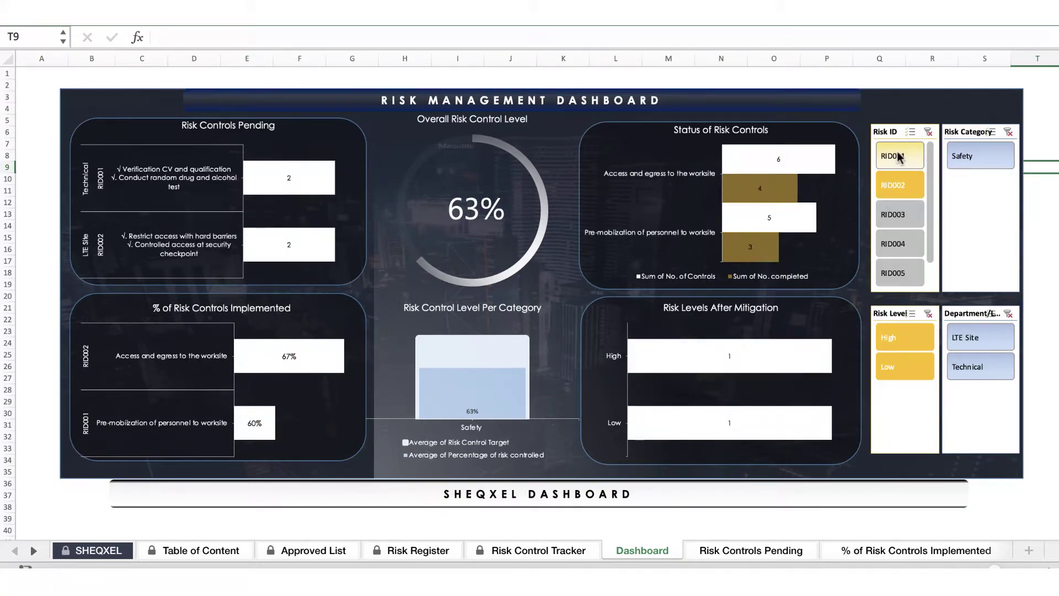
{"action": "left_click_drag", "start_coordinate": [900, 157], "coordinate": [899, 273]}
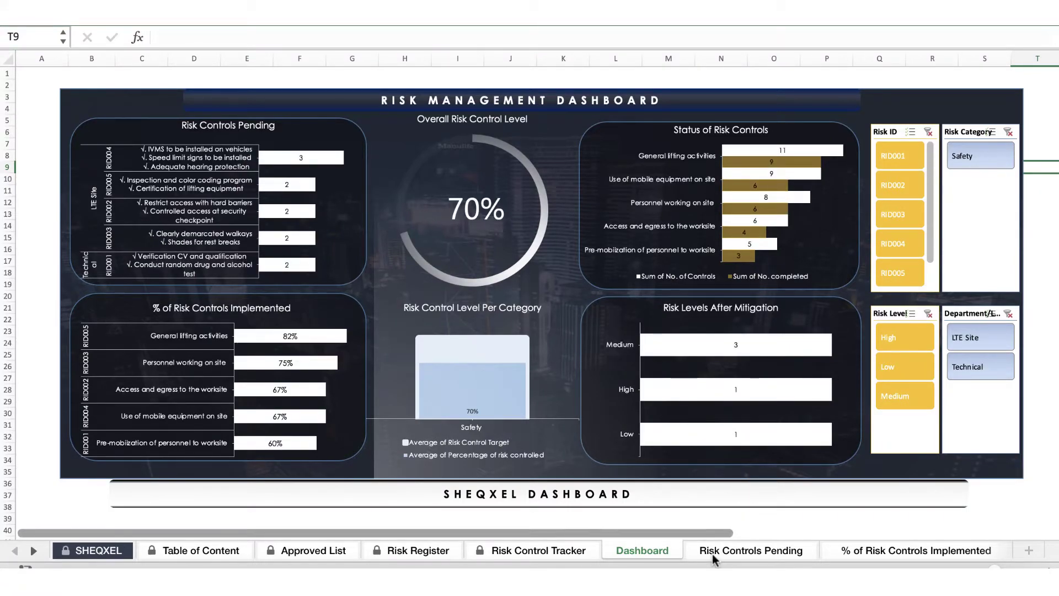
Step: Step through the Risk Controls Pending, % Implemented, Risk Control Level and Risk Profile sheets
{"action": "left_click", "coordinate": [738, 550]}
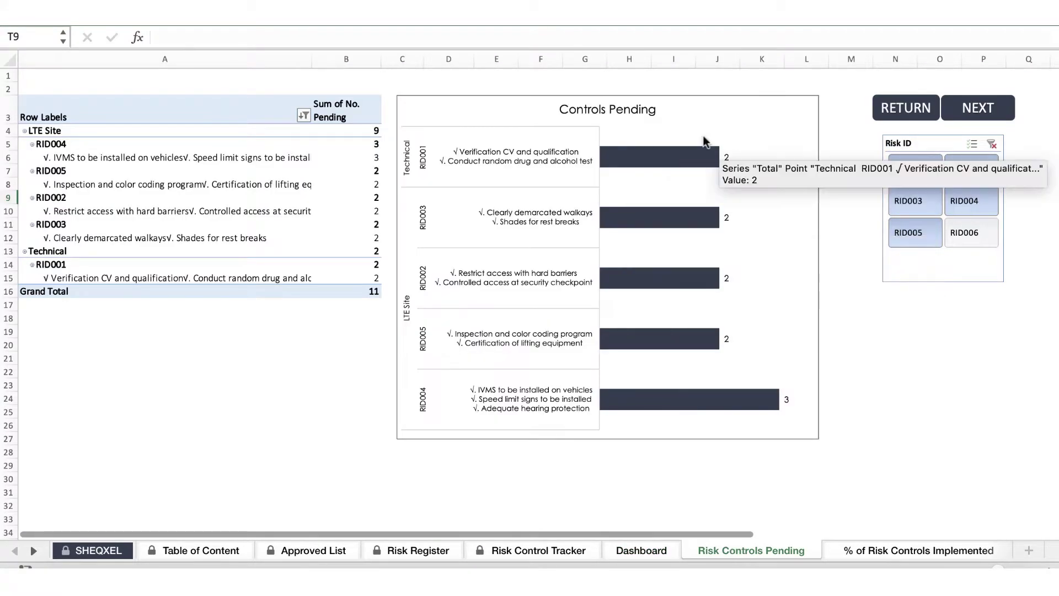
{"action": "left_click", "coordinate": [937, 551]}
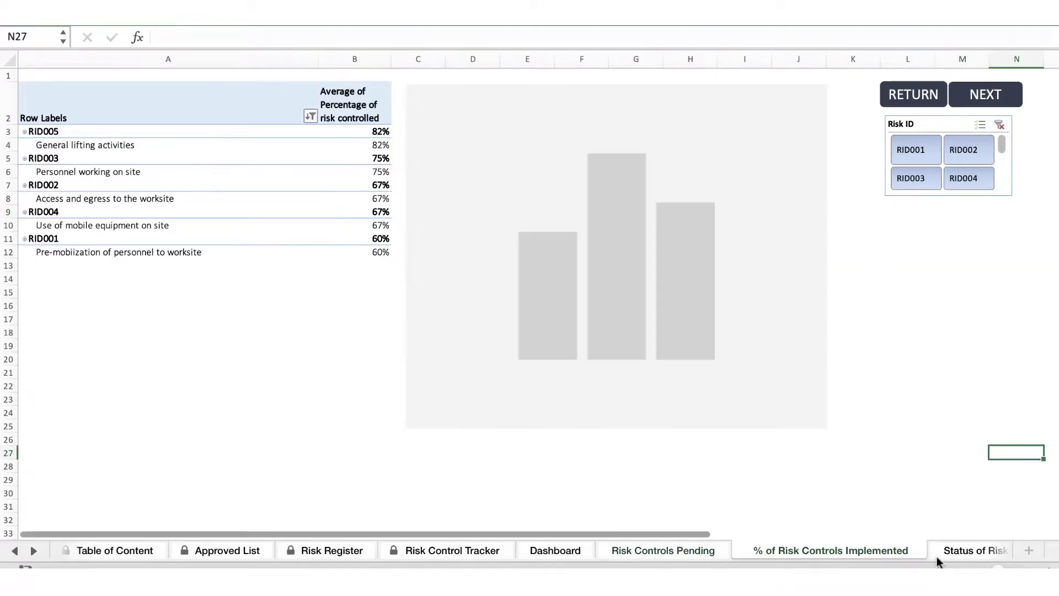
{"action": "scroll", "coordinate": [5, 552], "scroll_direction": "right", "scroll_amount": 2}
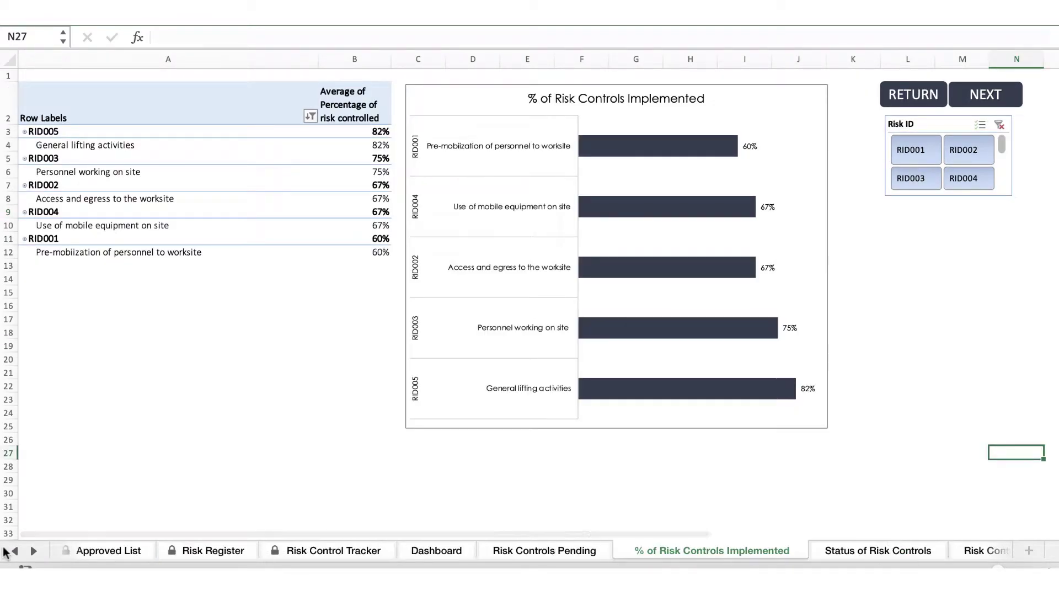
{"action": "left_click", "coordinate": [748, 549]}
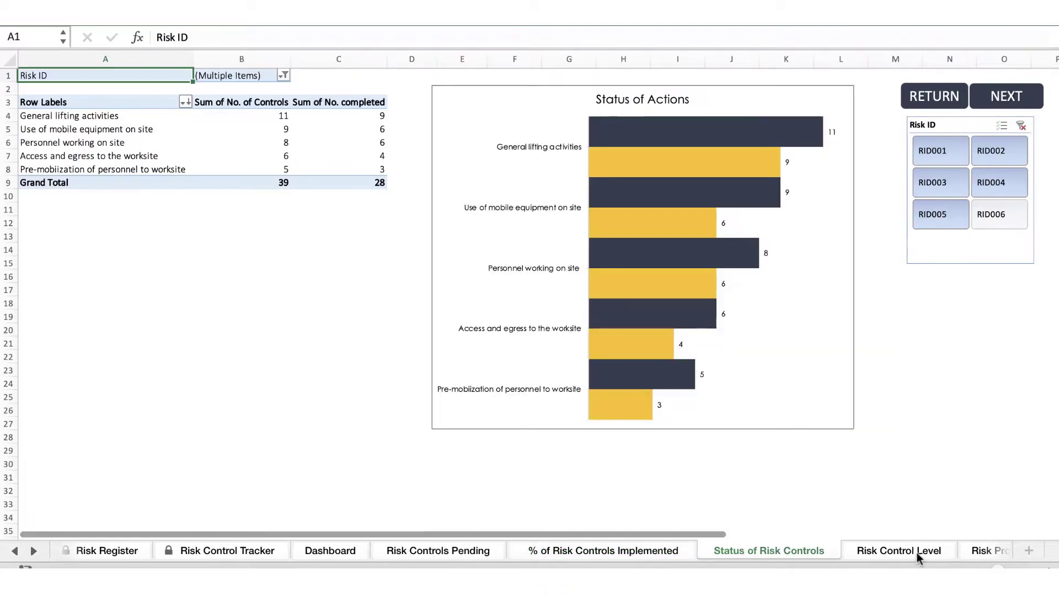
{"action": "left_click", "coordinate": [919, 552]}
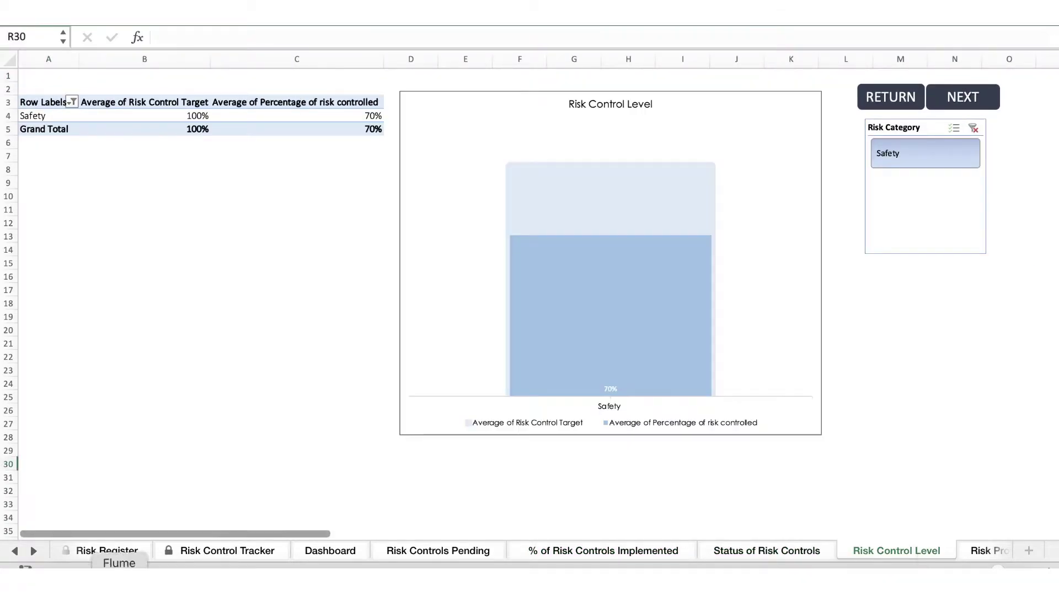
{"action": "left_click", "coordinate": [33, 550]}
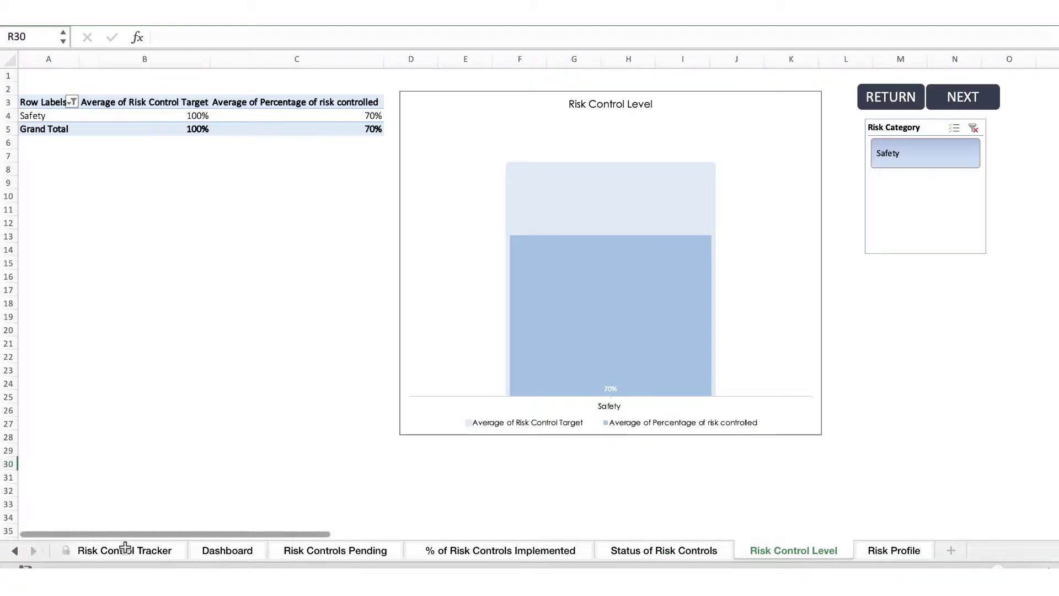
{"action": "left_click", "coordinate": [877, 550]}
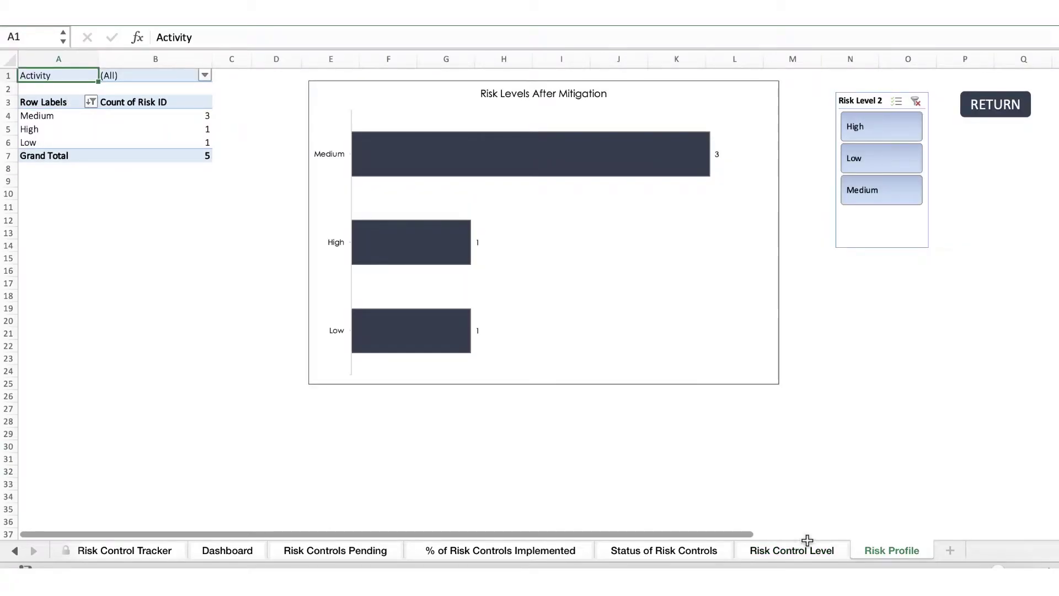
Step: Page the sheet tabs back to the start and return to the Dashboard sheet
{"action": "left_click", "coordinate": [14, 550]}
{"action": "left_click", "coordinate": [15, 550]}
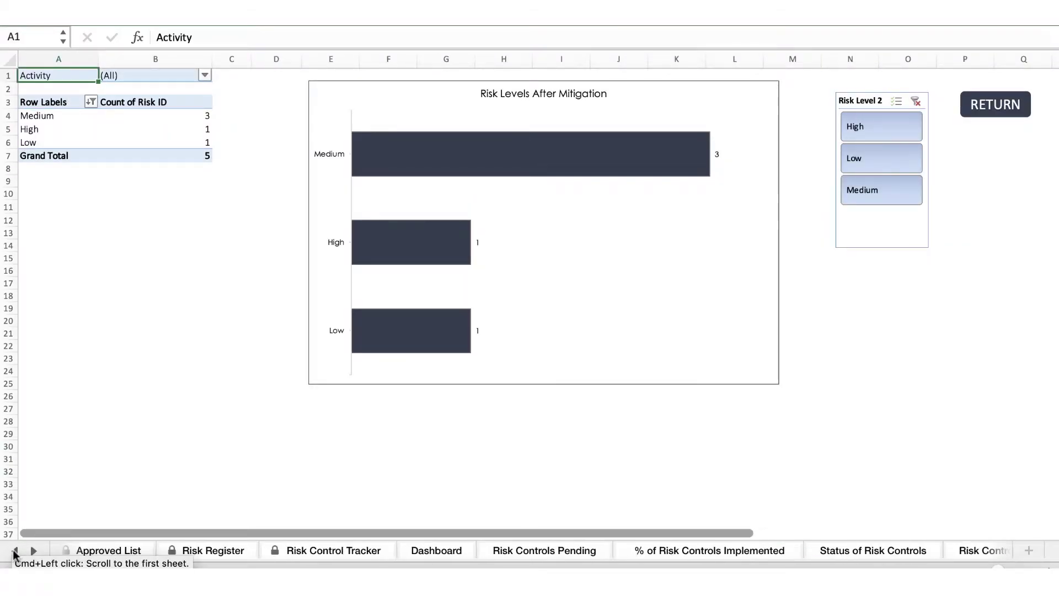
{"action": "left_click", "coordinate": [15, 550]}
{"action": "left_click", "coordinate": [555, 549]}
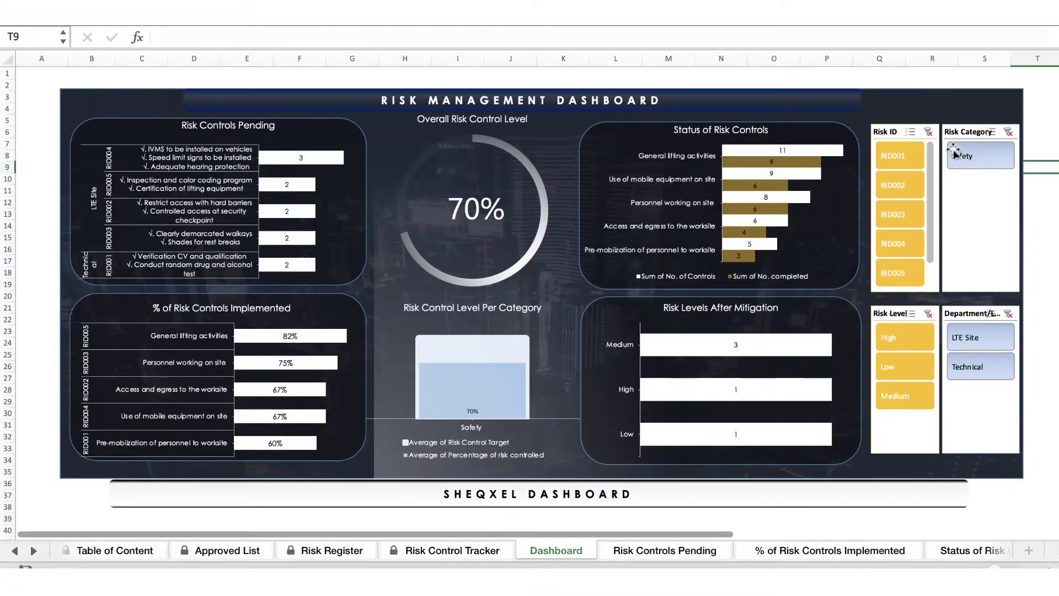
Step: Clear the Risk ID slicer filter so Environment and Safety both show, with a 69% gauge
{"action": "left_click", "coordinate": [928, 132]}
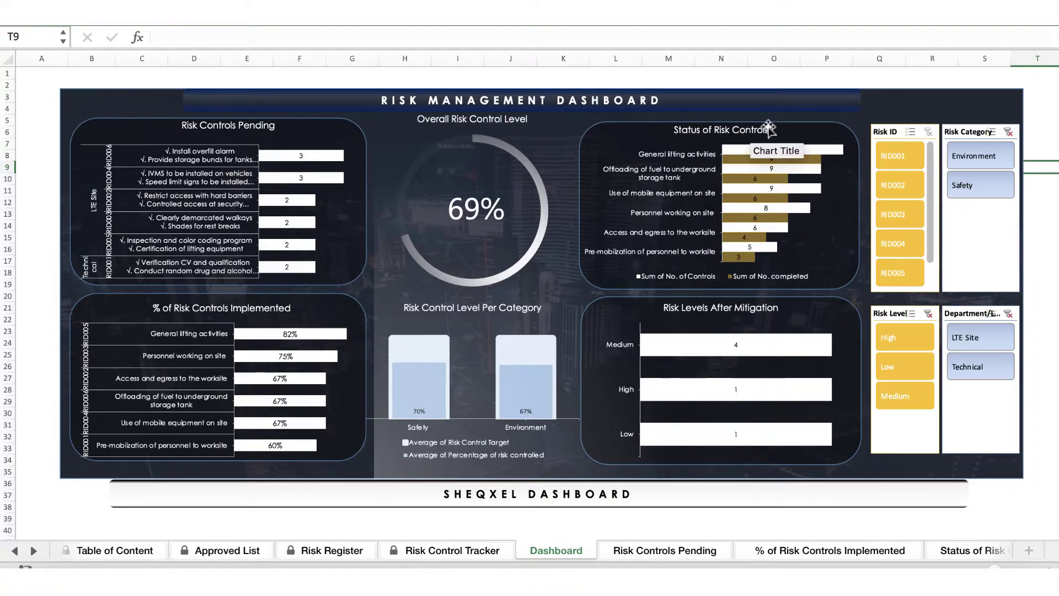
{"action": "mouse_move", "coordinate": [751, 161]}
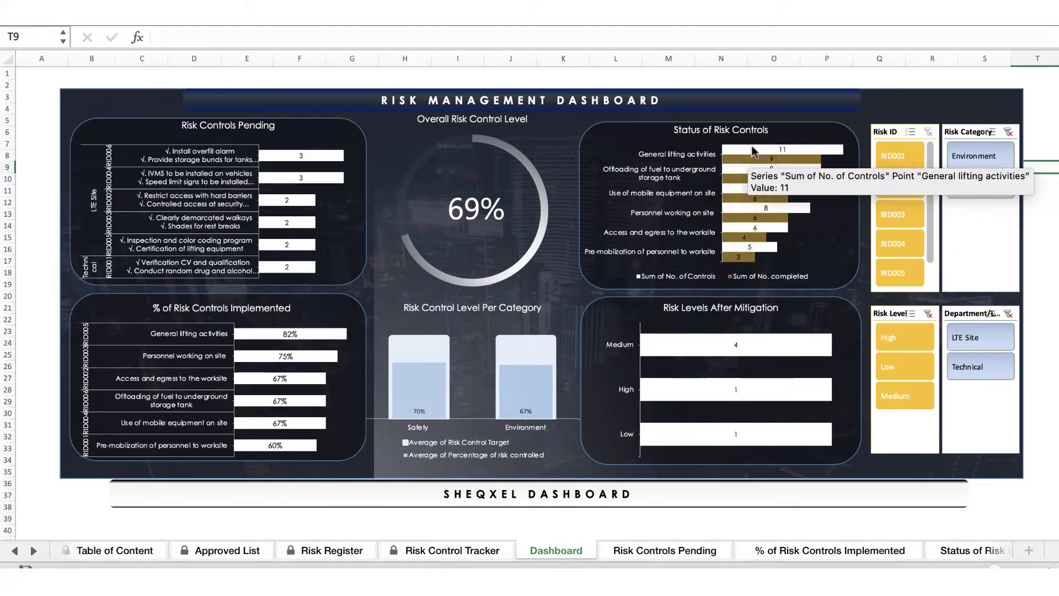
{"action": "mouse_move", "coordinate": [797, 167]}
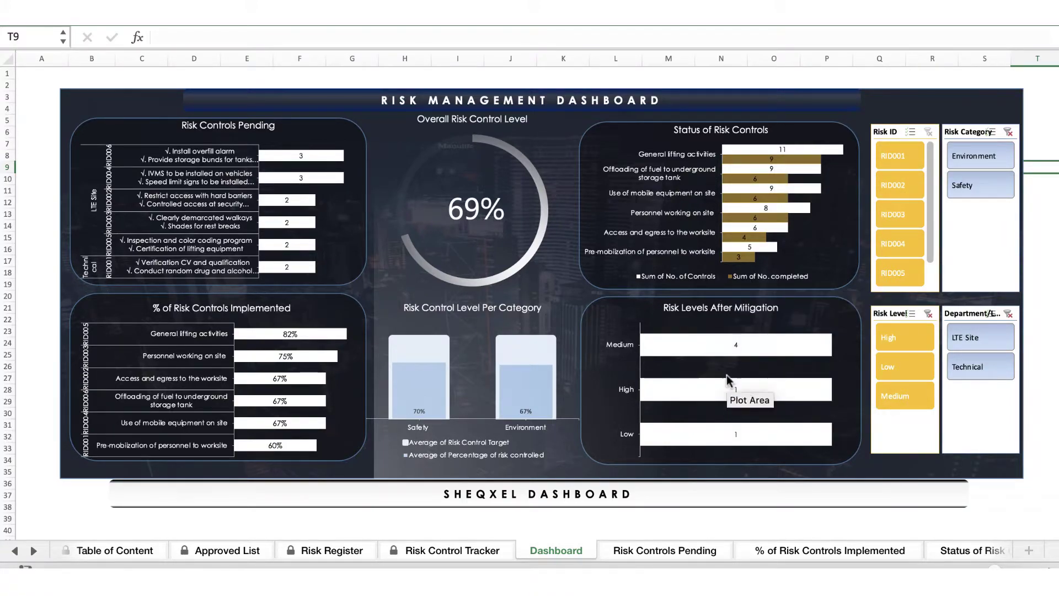
{"action": "mouse_move", "coordinate": [719, 437]}
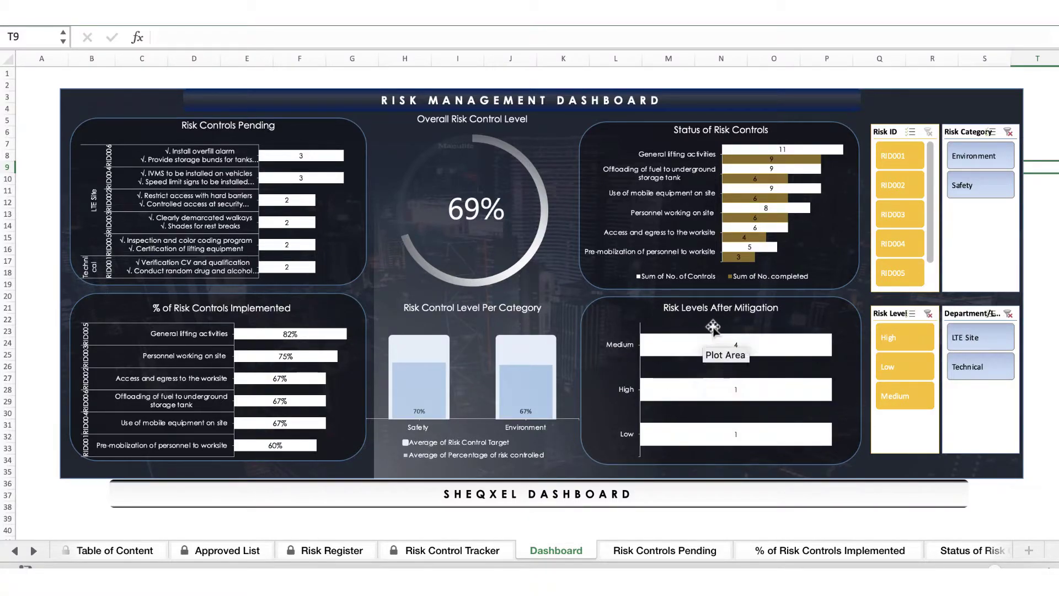
{"action": "mouse_move", "coordinate": [746, 349]}
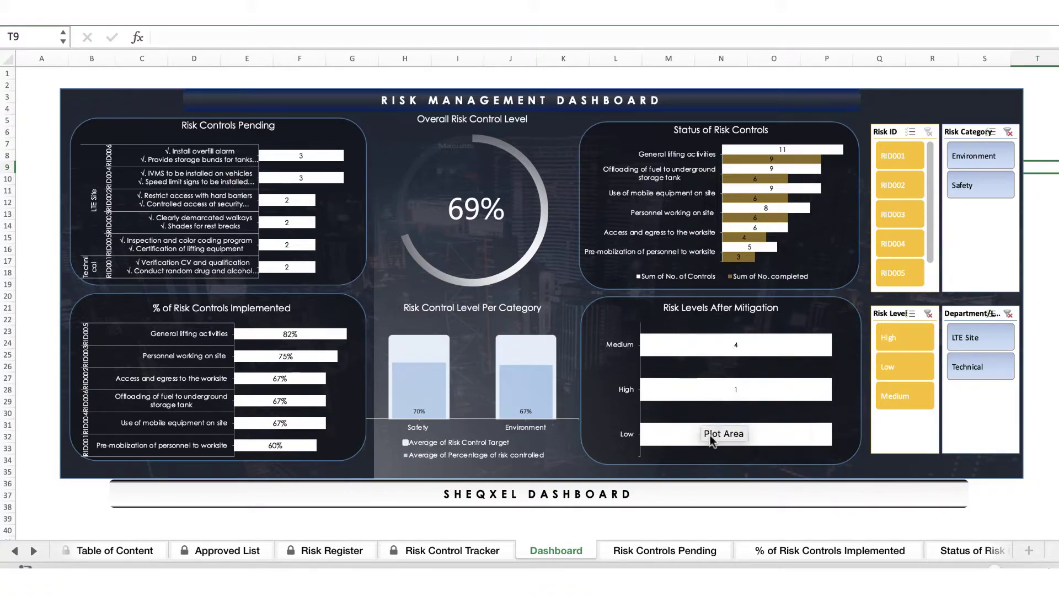
{"action": "mouse_move", "coordinate": [784, 446]}
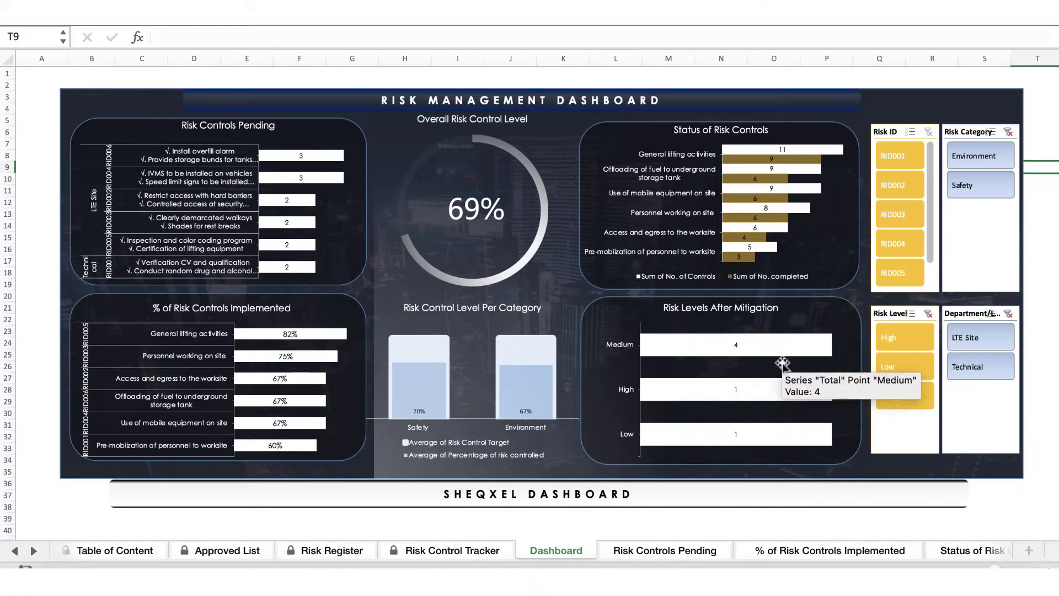
{"action": "mouse_move", "coordinate": [834, 417]}
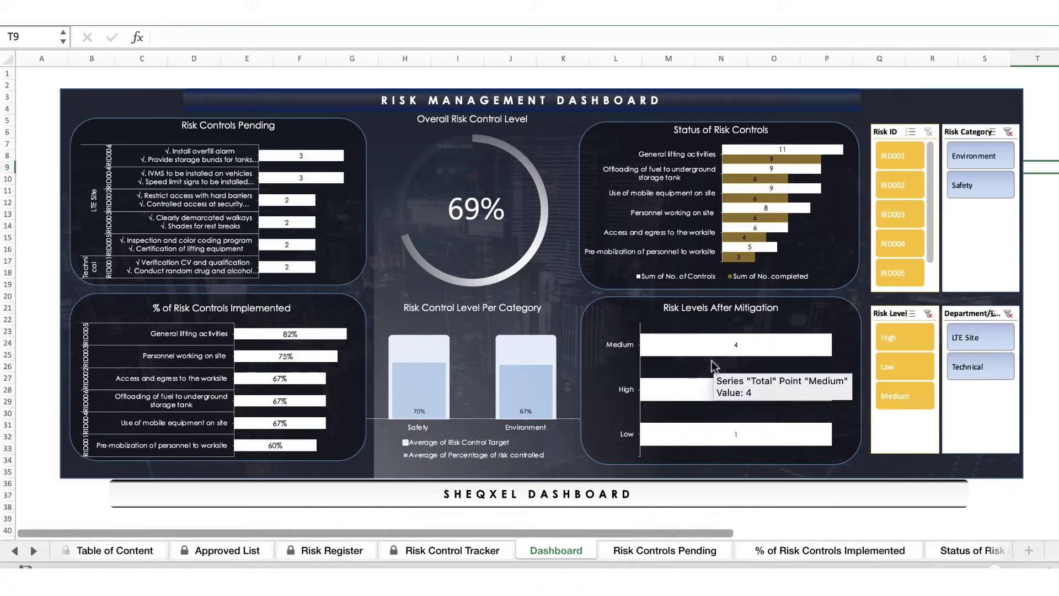
{"action": "left_click", "coordinate": [14, 550]}
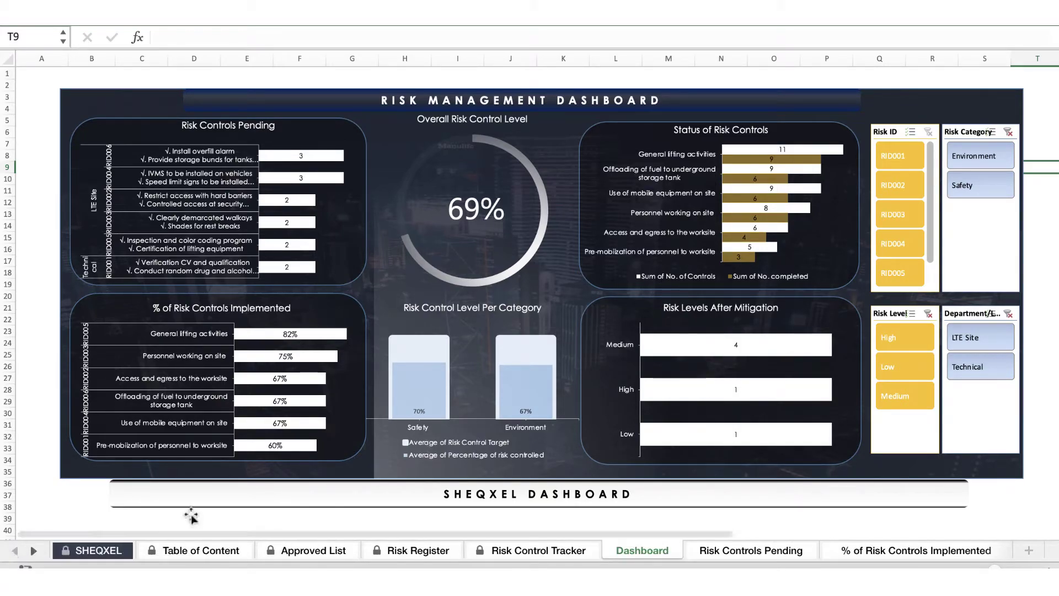
Step: Clear the Department/Location, activity and category entries on the Risk Register
{"action": "left_click", "coordinate": [422, 551]}
{"action": "scroll", "coordinate": [614, 315], "scroll_direction": "down", "scroll_amount": 3}
{"action": "scroll", "coordinate": [614, 316], "scroll_direction": "up", "scroll_amount": 3}
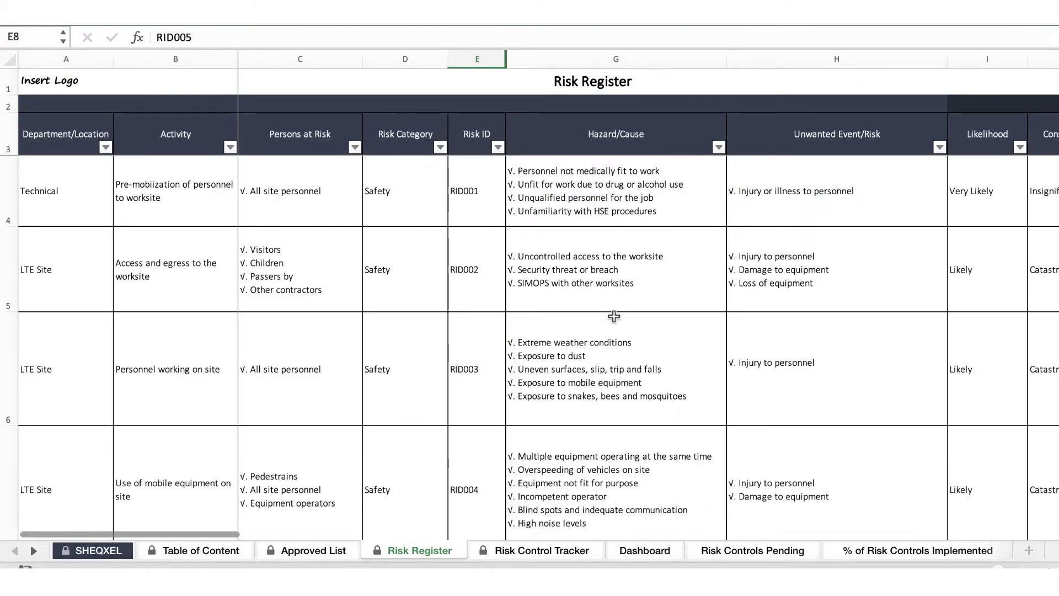
{"action": "left_click_drag", "start_coordinate": [41, 192], "coordinate": [425, 182]}
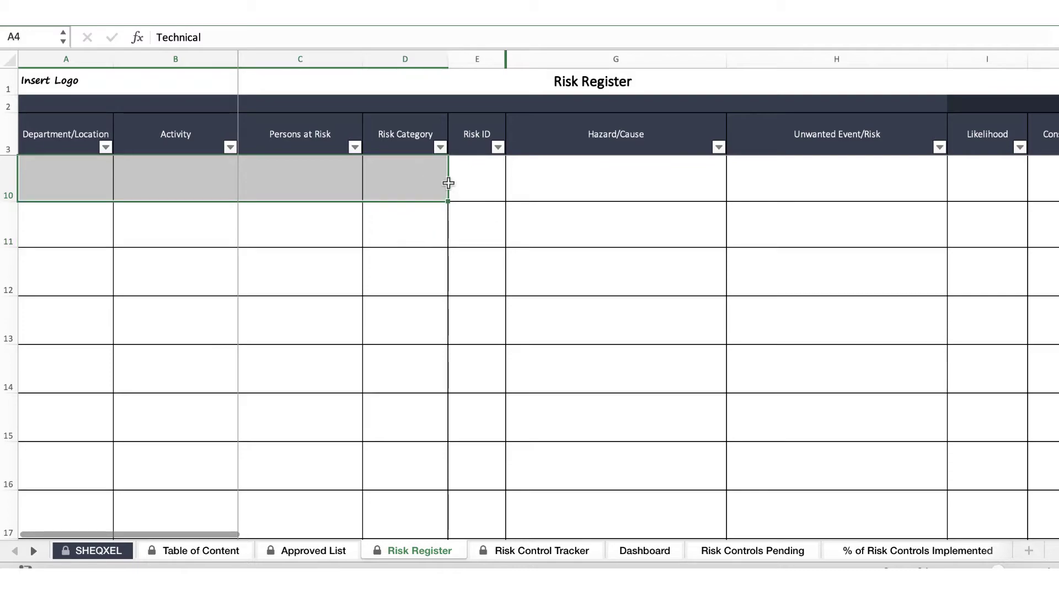
{"action": "scroll", "coordinate": [720, 199], "scroll_direction": "up", "scroll_amount": 2}
{"action": "key", "text": "Delete"}
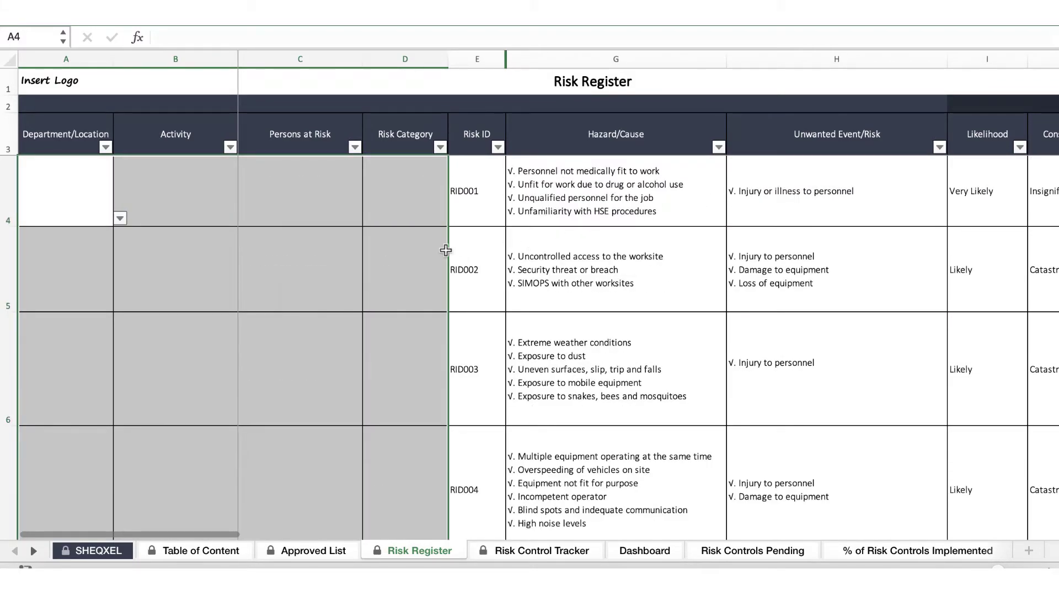
Step: Clear the Risk IDs, hazards and events for every register row
{"action": "left_click_drag", "start_coordinate": [464, 188], "coordinate": [802, 484]}
{"action": "key", "text": "Delete"}
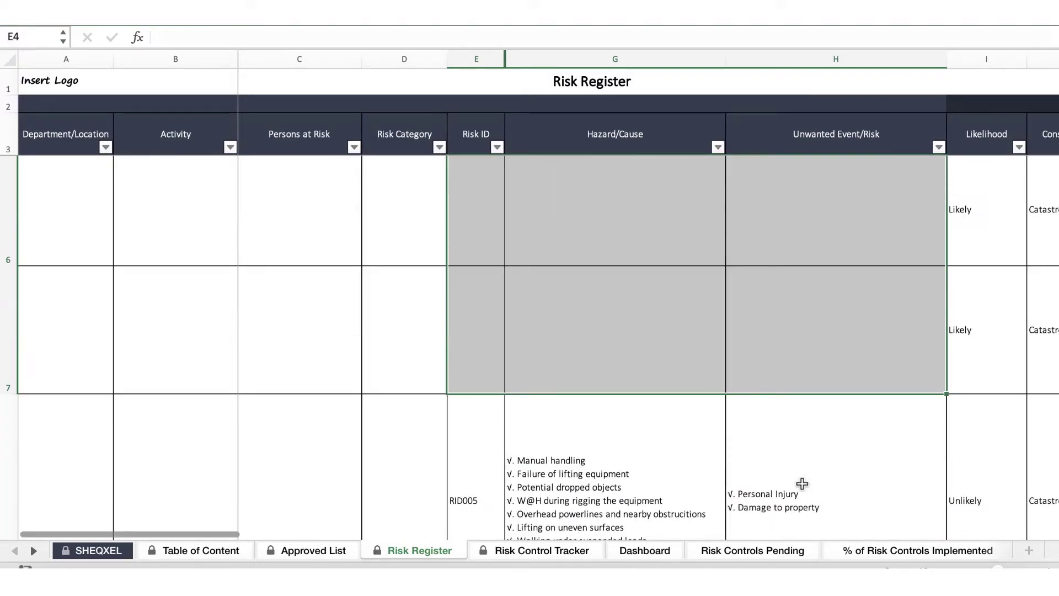
{"action": "scroll", "coordinate": [801, 483], "scroll_direction": "down", "scroll_amount": 3}
{"action": "left_click_drag", "start_coordinate": [502, 310], "coordinate": [847, 365]}
{"action": "scroll", "coordinate": [849, 381], "scroll_direction": "down", "scroll_amount": 5}
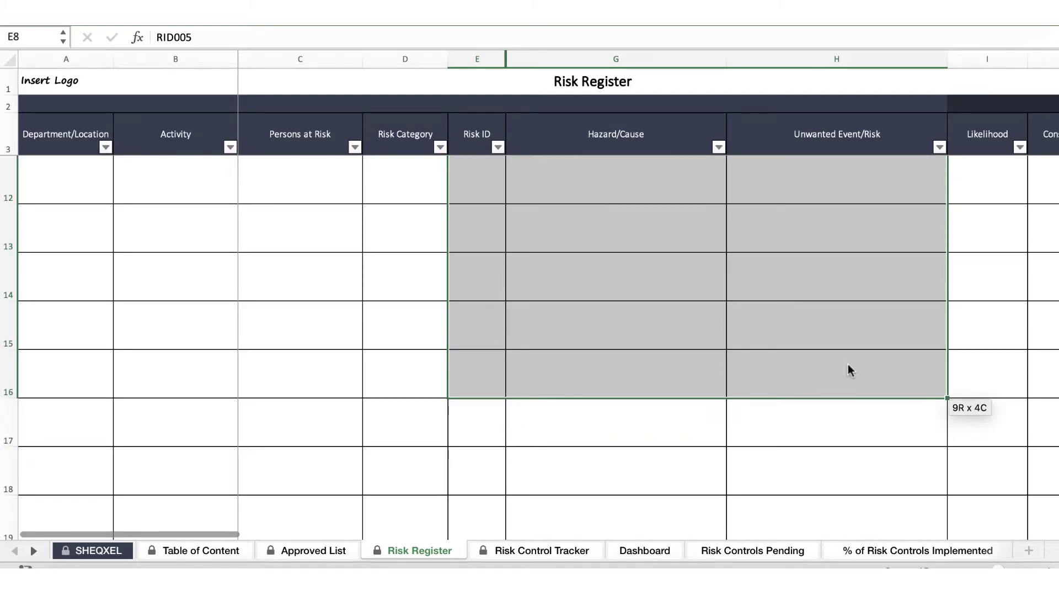
{"action": "key", "text": "Delete"}
Step: Clear the initial likelihood and consequence ratings, the mitigations and the final ratings
{"action": "scroll", "coordinate": [848, 363], "scroll_direction": "up", "scroll_amount": 5}
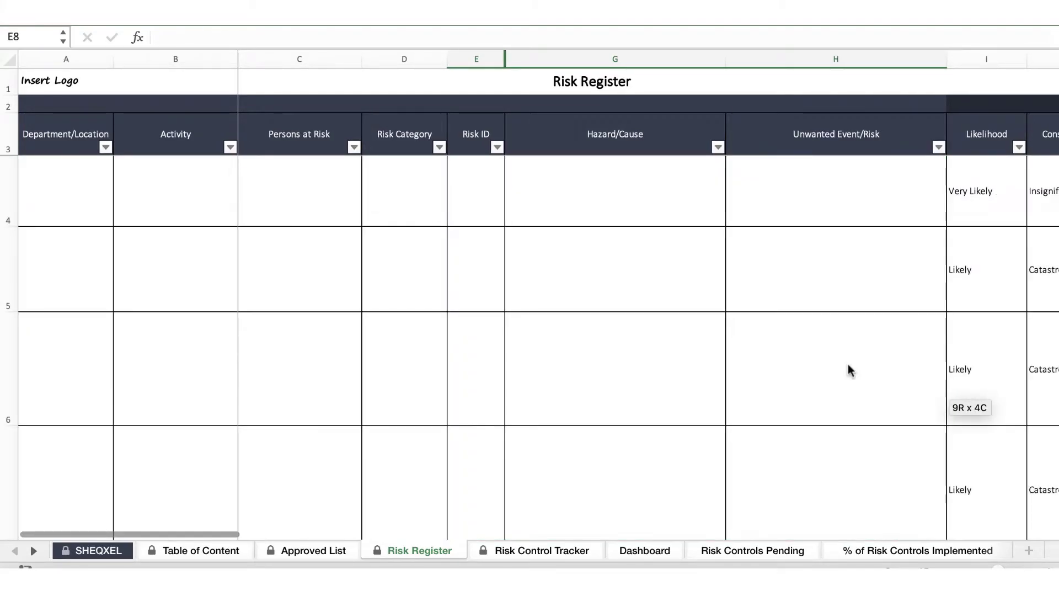
{"action": "scroll", "coordinate": [849, 363], "scroll_direction": "right", "scroll_amount": 5}
{"action": "left_click_drag", "start_coordinate": [551, 191], "coordinate": [614, 494]}
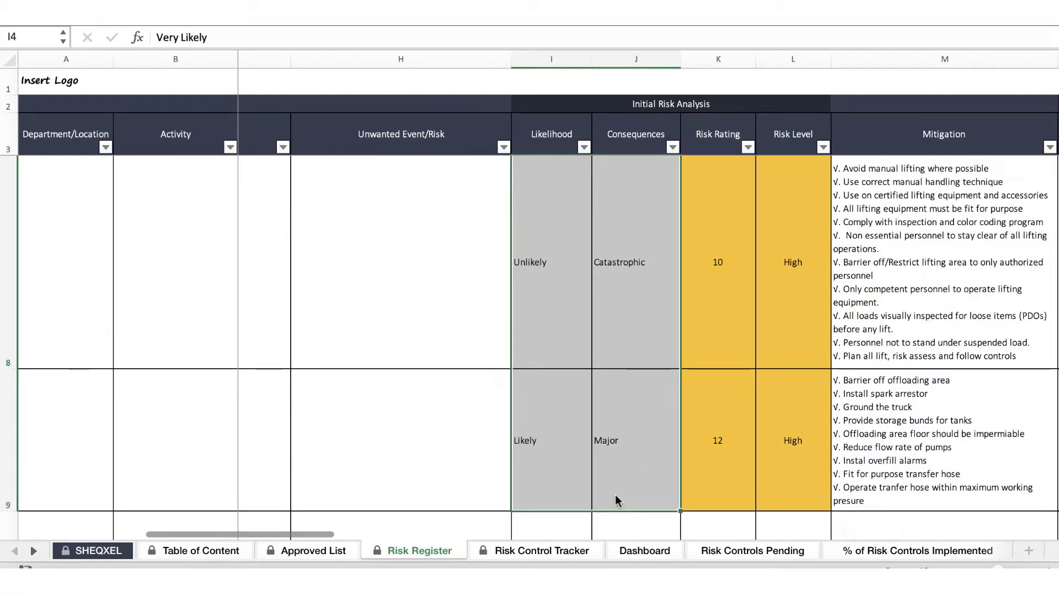
{"action": "key", "text": "Delete"}
{"action": "scroll", "coordinate": [862, 372], "scroll_direction": "up", "scroll_amount": 5}
{"action": "scroll", "coordinate": [863, 371], "scroll_direction": "right", "scroll_amount": 5}
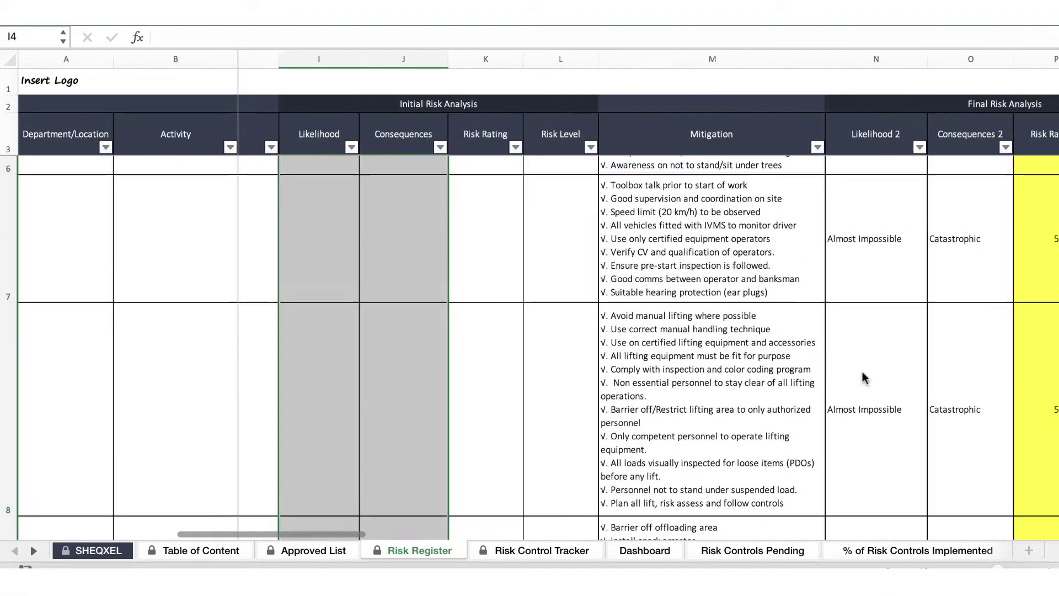
{"action": "scroll", "coordinate": [731, 206], "scroll_direction": "left", "scroll_amount": 1}
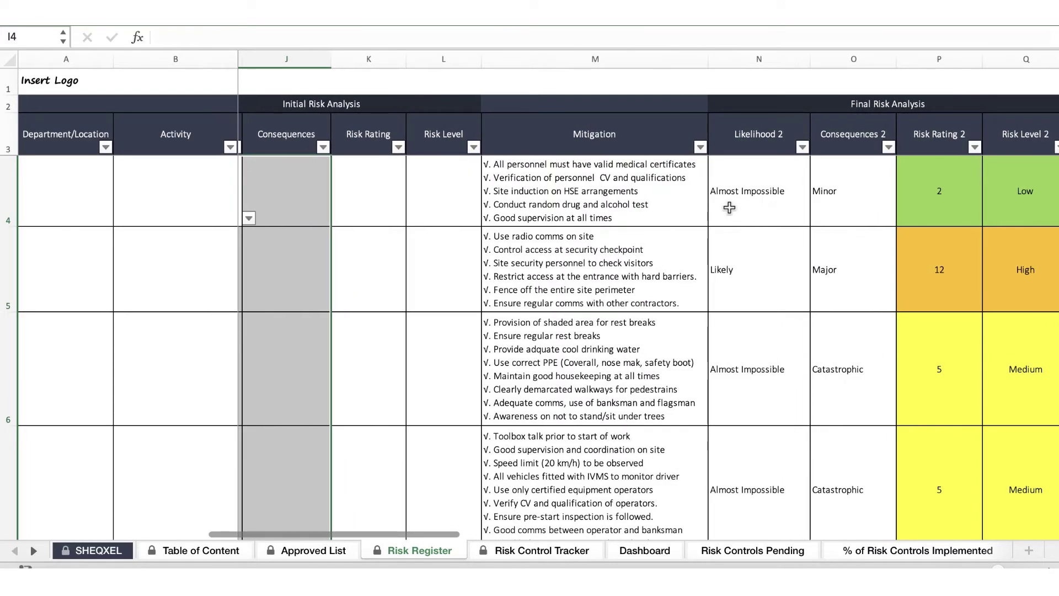
{"action": "left_click_drag", "start_coordinate": [700, 206], "coordinate": [830, 504]}
{"action": "left_click_drag", "start_coordinate": [828, 560], "coordinate": [804, 426]}
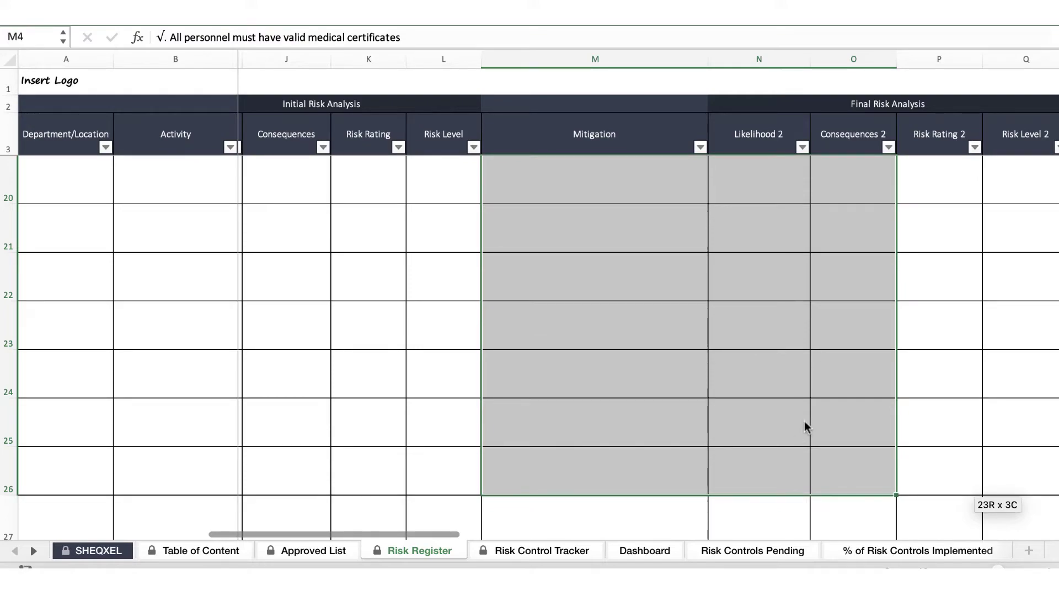
{"action": "key", "text": "Delete"}
Step: Clear the responsible person, close-out date and approver entries
{"action": "scroll", "coordinate": [783, 340], "scroll_direction": "right", "scroll_amount": 8}
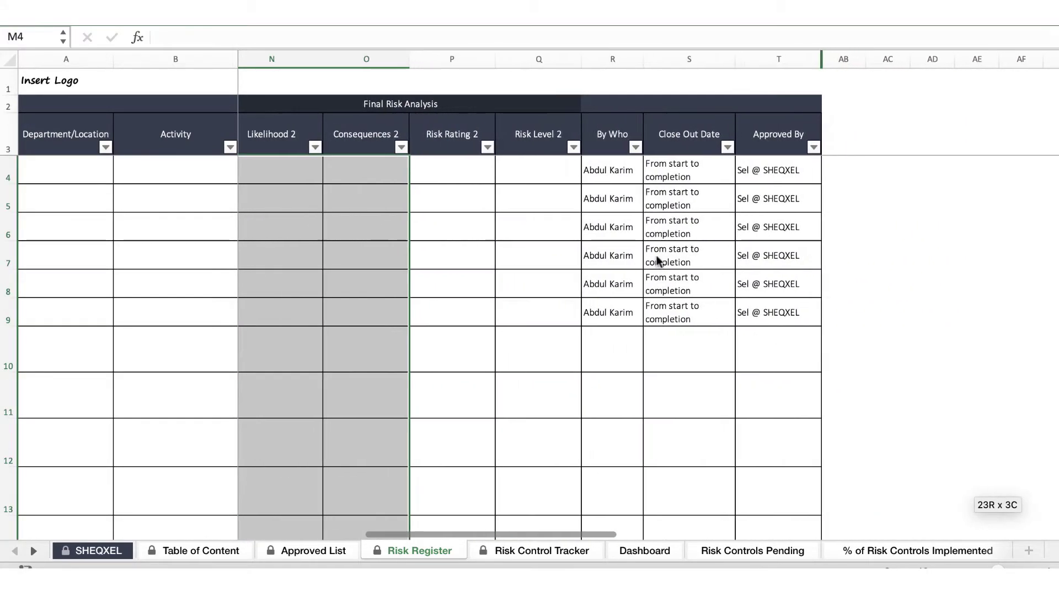
{"action": "left_click_drag", "start_coordinate": [636, 177], "coordinate": [772, 330]}
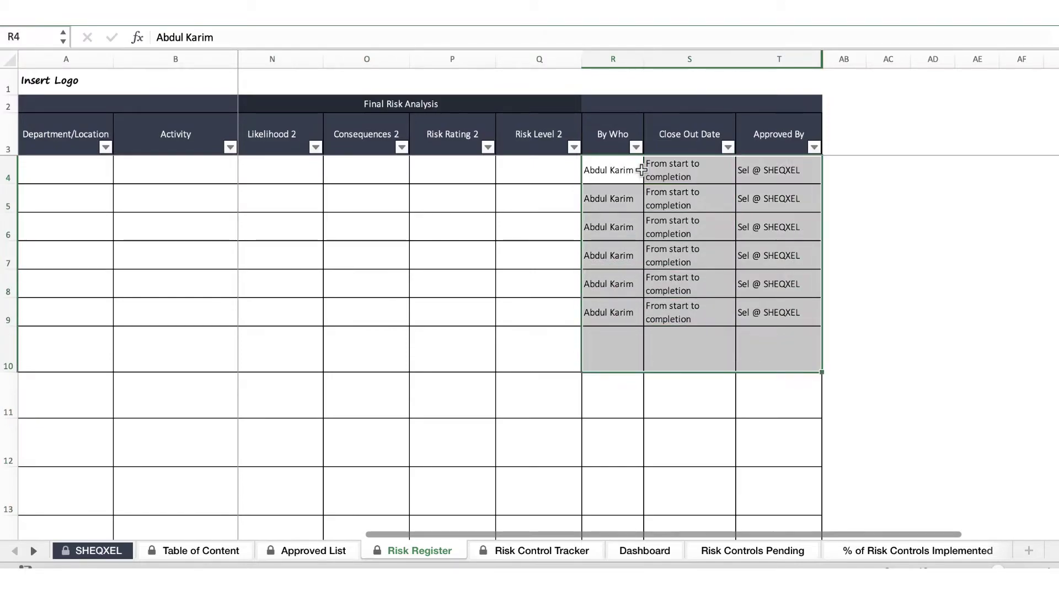
{"action": "key", "text": "Delete"}
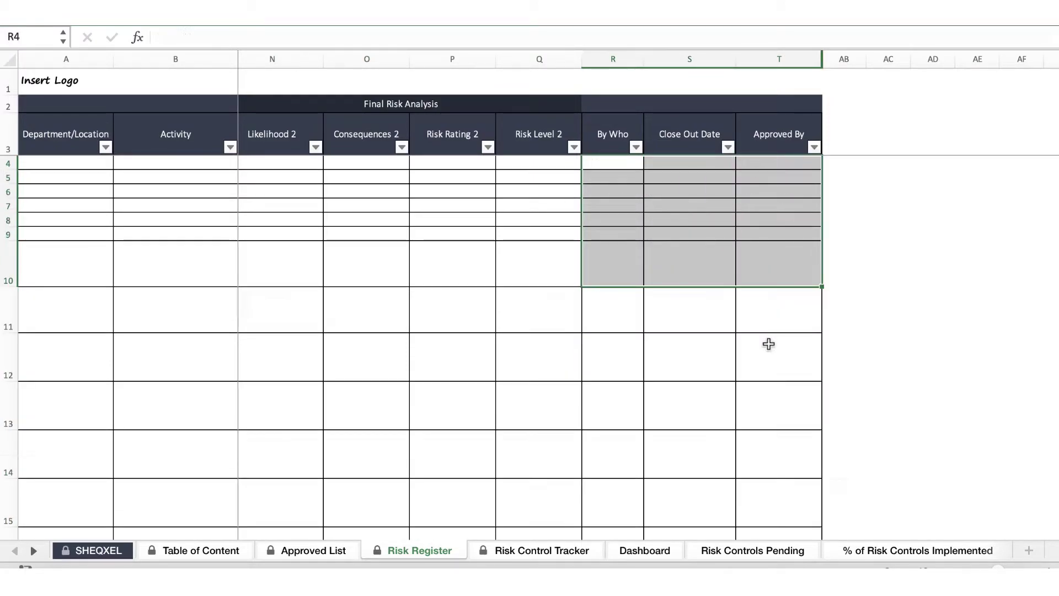
{"action": "scroll", "coordinate": [769, 344], "scroll_direction": "left", "scroll_amount": 8}
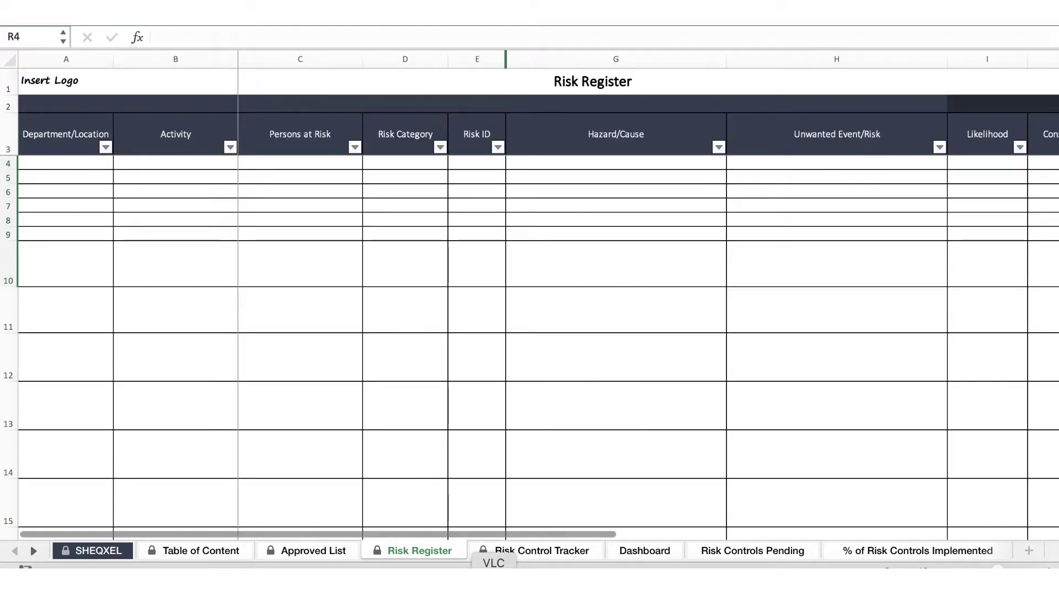
Step: On the Risk Control Tracker, select the risk IDs RID001 to RID004
{"action": "left_click", "coordinate": [542, 549]}
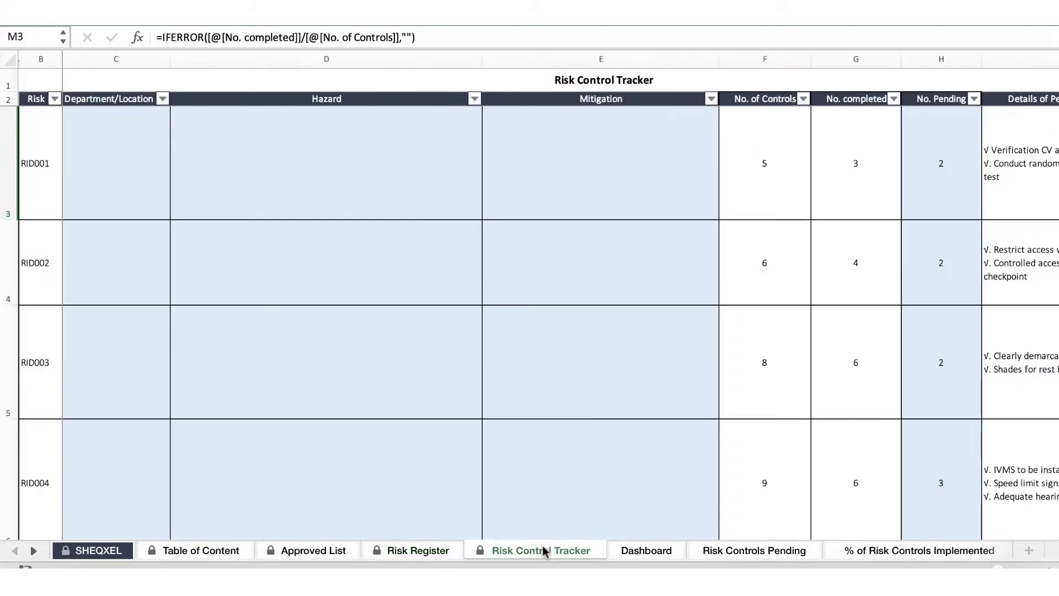
{"action": "scroll", "coordinate": [543, 548], "scroll_direction": "down", "scroll_amount": 2}
{"action": "scroll", "coordinate": [543, 546], "scroll_direction": "up", "scroll_amount": 2}
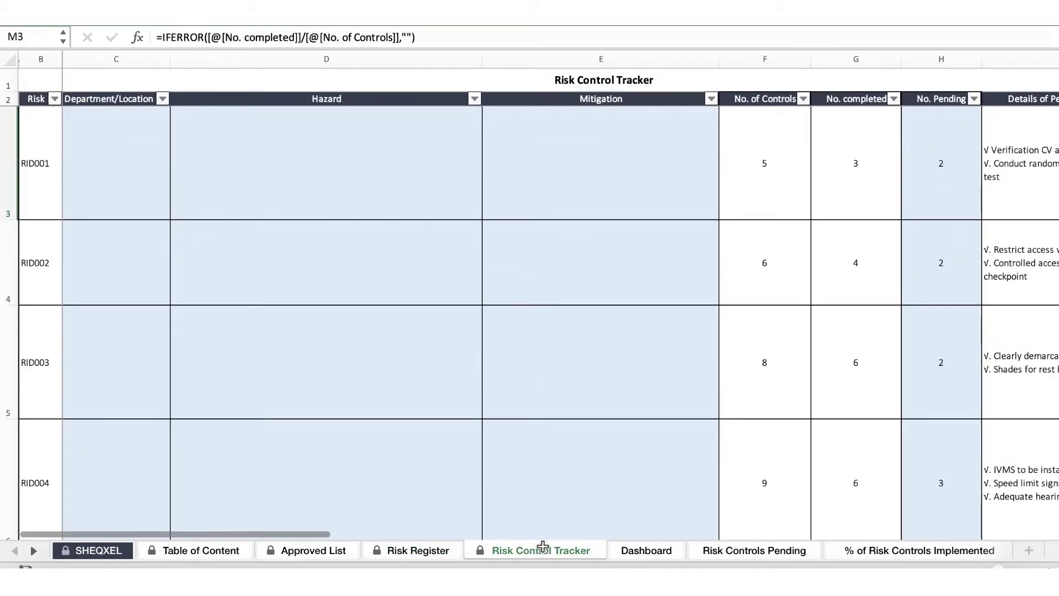
{"action": "scroll", "coordinate": [560, 377], "scroll_direction": "down", "scroll_amount": 1}
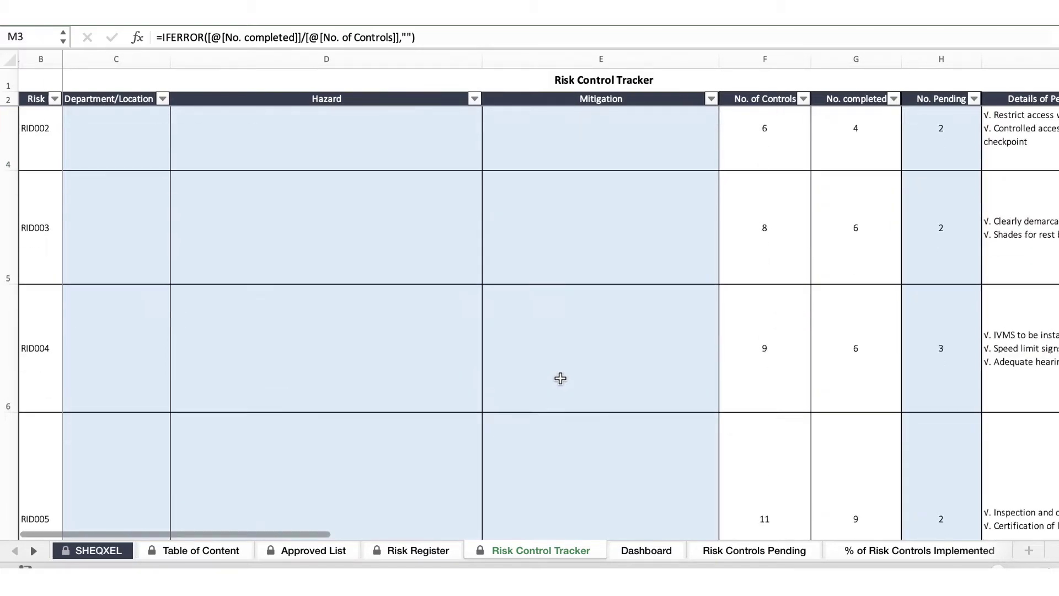
{"action": "scroll", "coordinate": [560, 378], "scroll_direction": "up", "scroll_amount": 1}
{"action": "scroll", "coordinate": [561, 378], "scroll_direction": "right", "scroll_amount": 5}
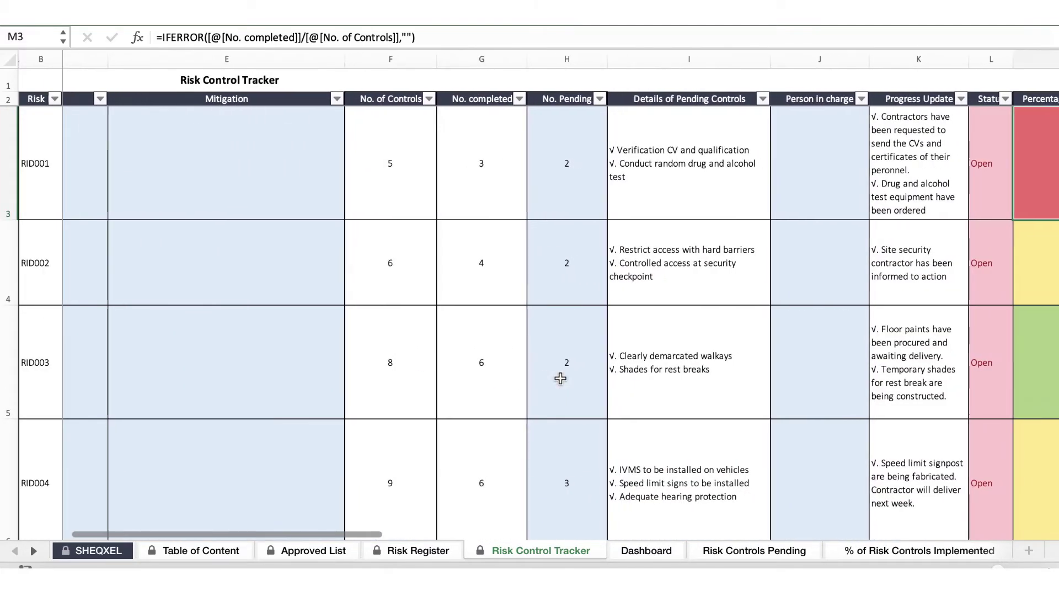
{"action": "scroll", "coordinate": [560, 378], "scroll_direction": "left", "scroll_amount": 5}
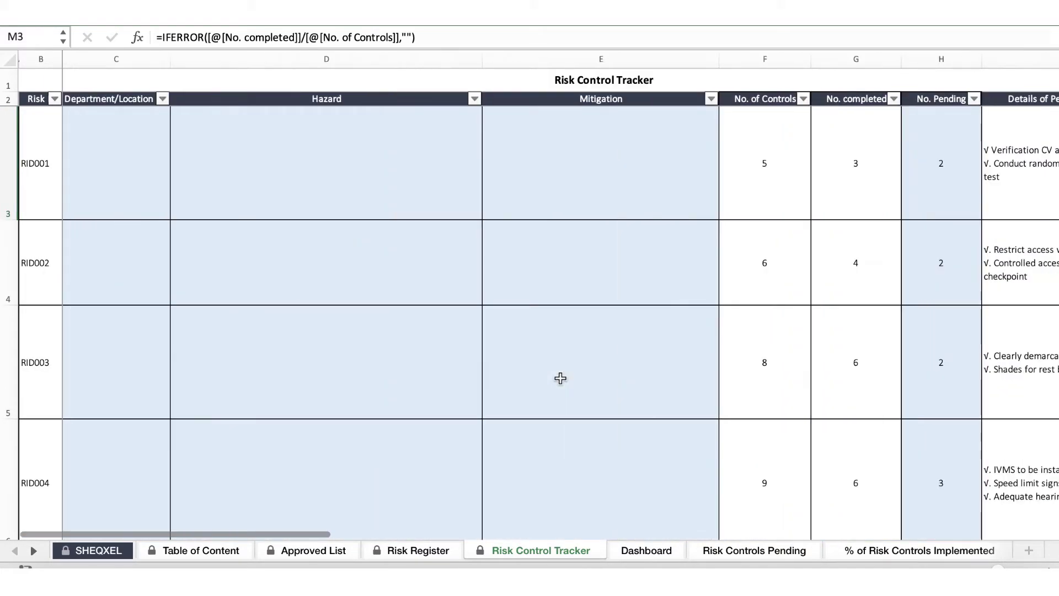
{"action": "left_click_drag", "start_coordinate": [39, 133], "coordinate": [32, 261]}
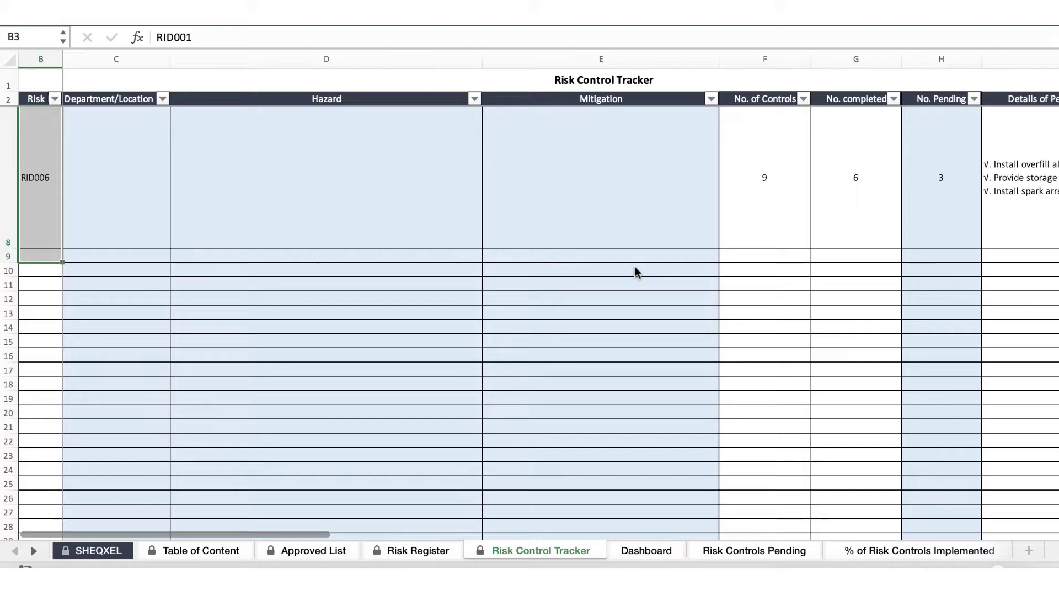
{"action": "scroll", "coordinate": [635, 266], "scroll_direction": "up", "scroll_amount": 3}
Step: Select the control counts, pending details, progress updates and statuses and delete them
{"action": "scroll", "coordinate": [634, 266], "scroll_direction": "right", "scroll_amount": 5}
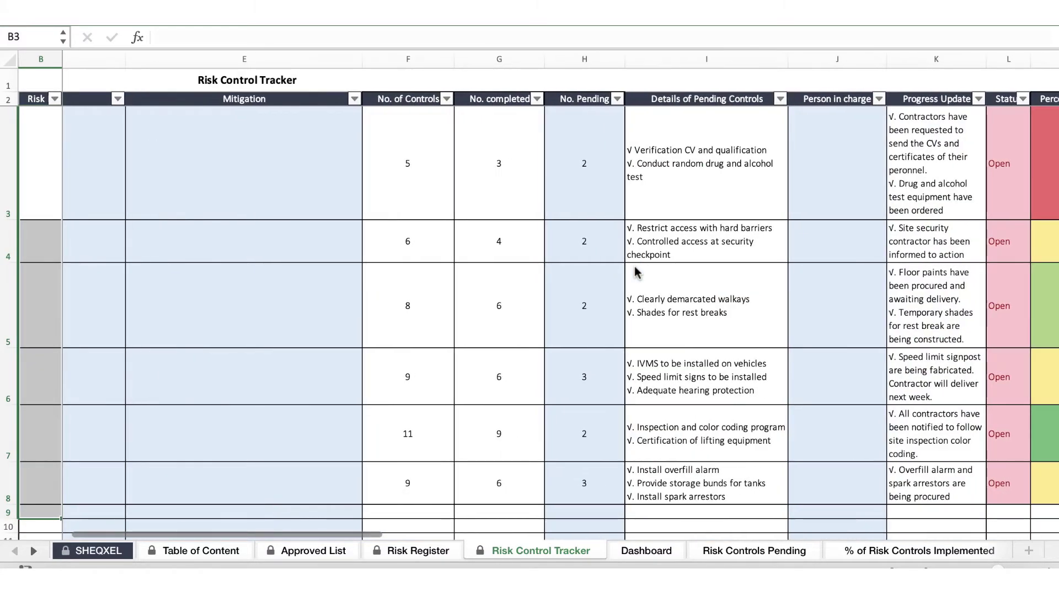
{"action": "left_click_drag", "start_coordinate": [419, 182], "coordinate": [488, 507]}
{"action": "scroll", "coordinate": [883, 182], "scroll_direction": "right", "scroll_amount": 3}
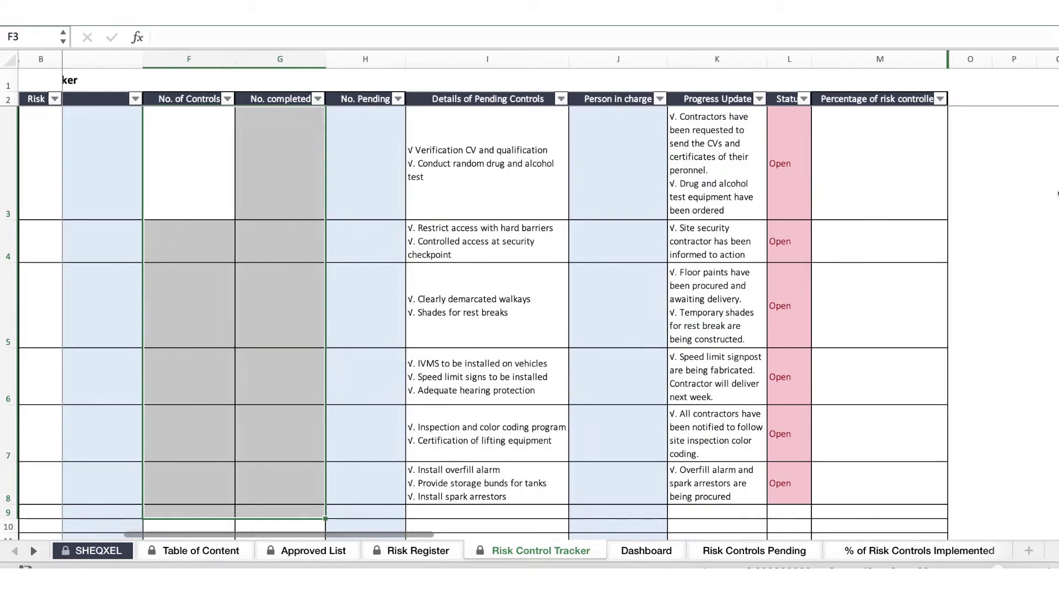
{"action": "left_click_drag", "start_coordinate": [484, 163], "coordinate": [563, 335]}
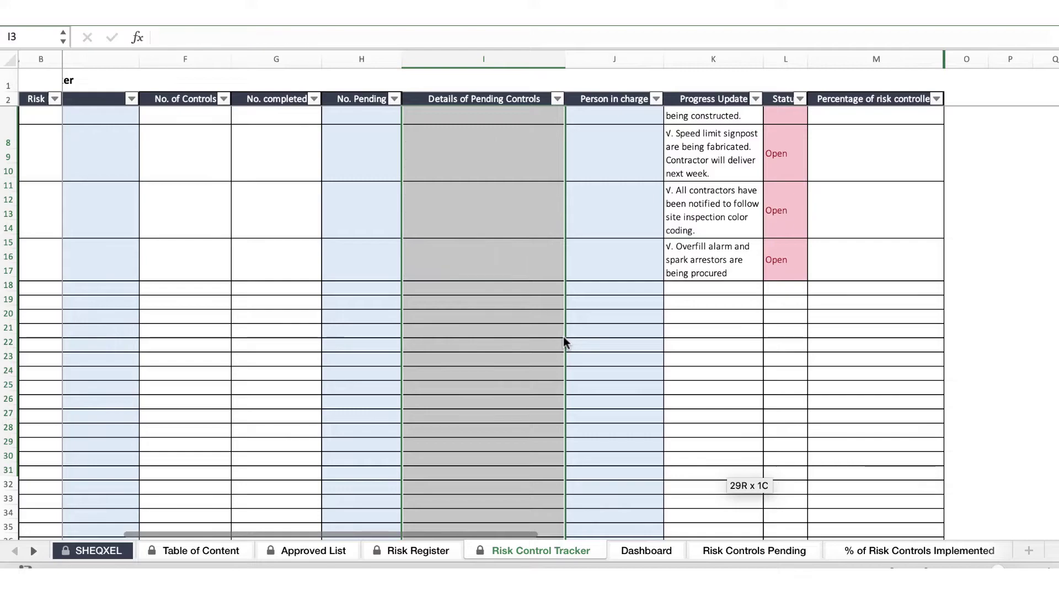
{"action": "scroll", "coordinate": [564, 336], "scroll_direction": "up", "scroll_amount": 5}
{"action": "scroll", "coordinate": [564, 336], "scroll_direction": "left", "scroll_amount": 3}
{"action": "scroll", "coordinate": [564, 336], "scroll_direction": "right", "scroll_amount": 4}
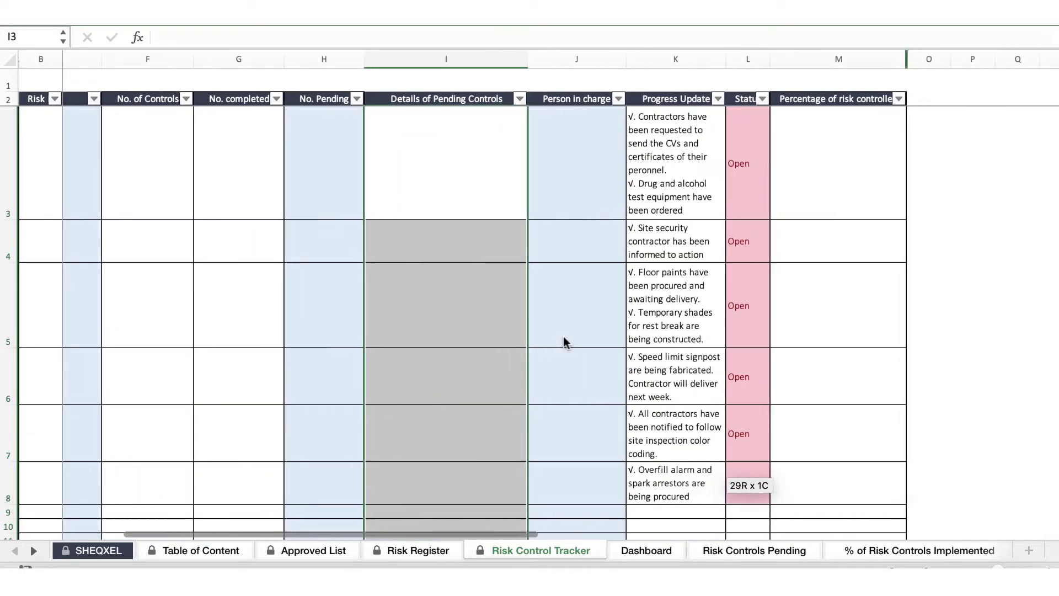
{"action": "left_click_drag", "start_coordinate": [664, 121], "coordinate": [740, 515]}
{"action": "key", "text": "Delete"}
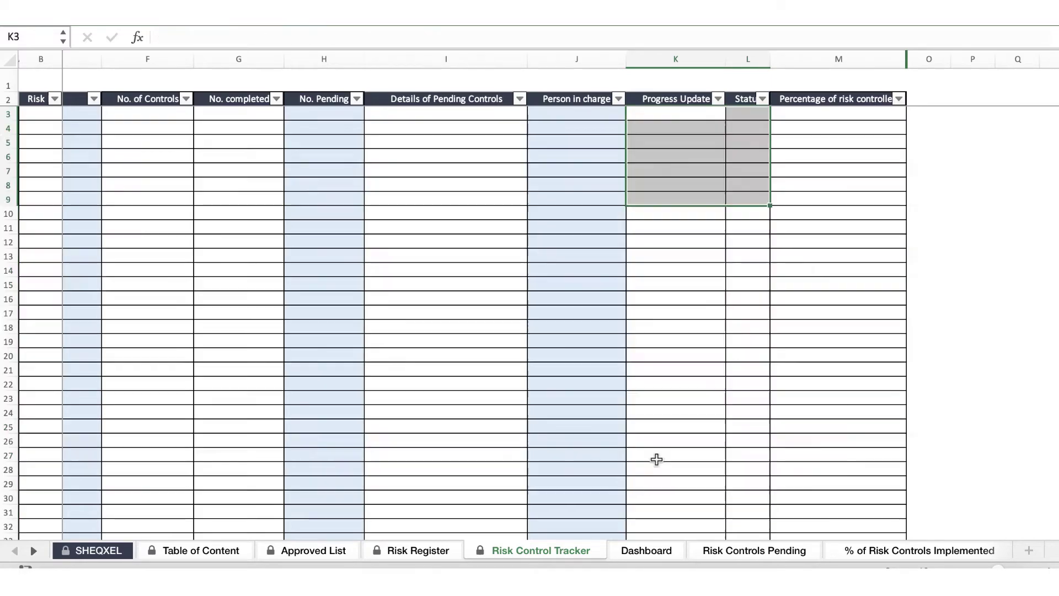
{"action": "scroll", "coordinate": [646, 409], "scroll_direction": "left", "scroll_amount": 5}
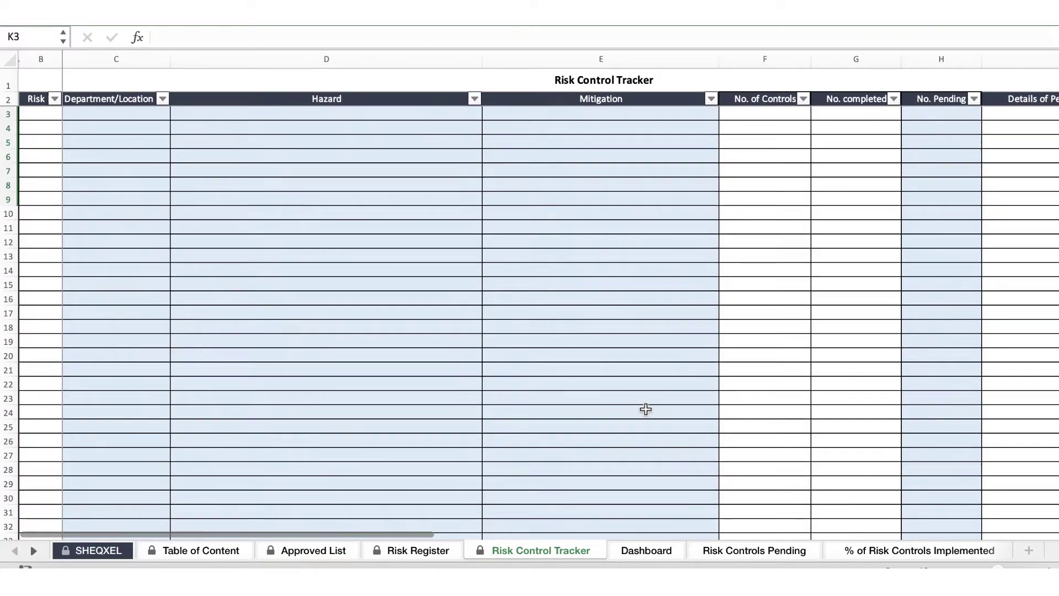
Step: Run Refresh All on the Dashboard so every chart and slicer shows (blank)
{"action": "left_click", "coordinate": [643, 551]}
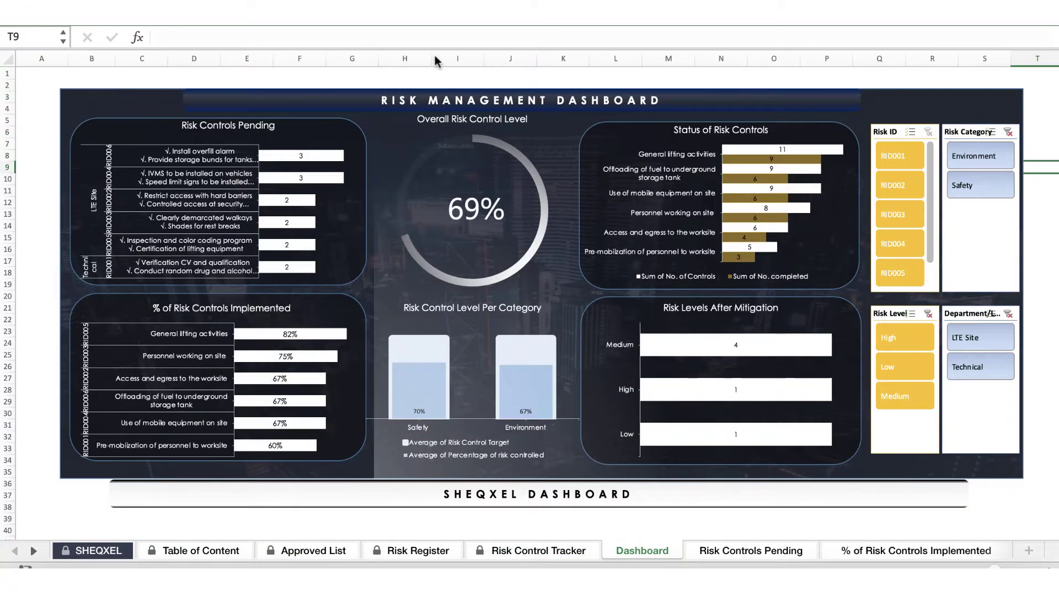
{"action": "left_click", "coordinate": [351, 26]}
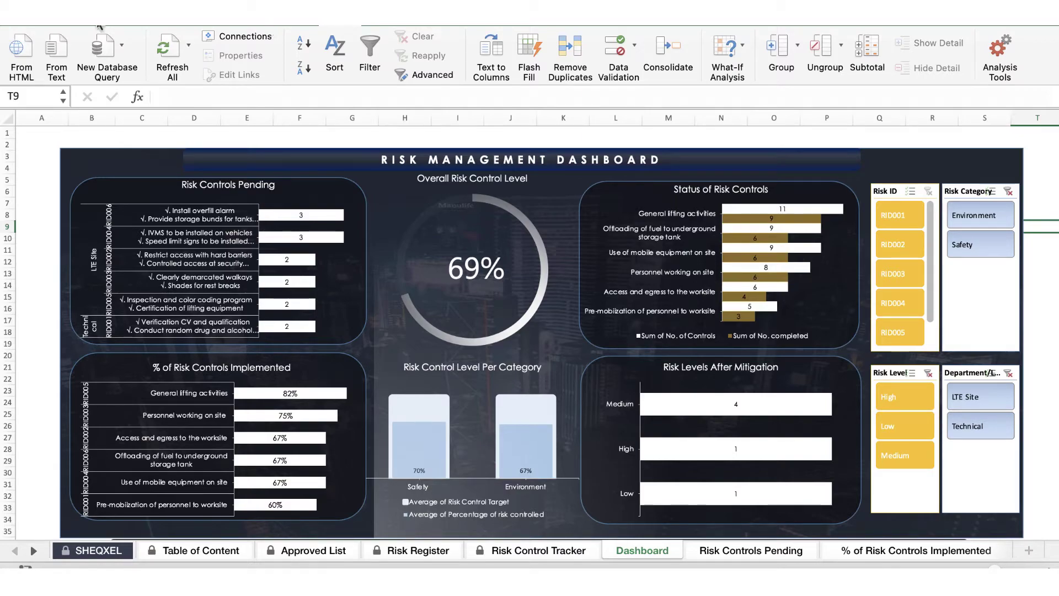
{"action": "left_click", "coordinate": [168, 47]}
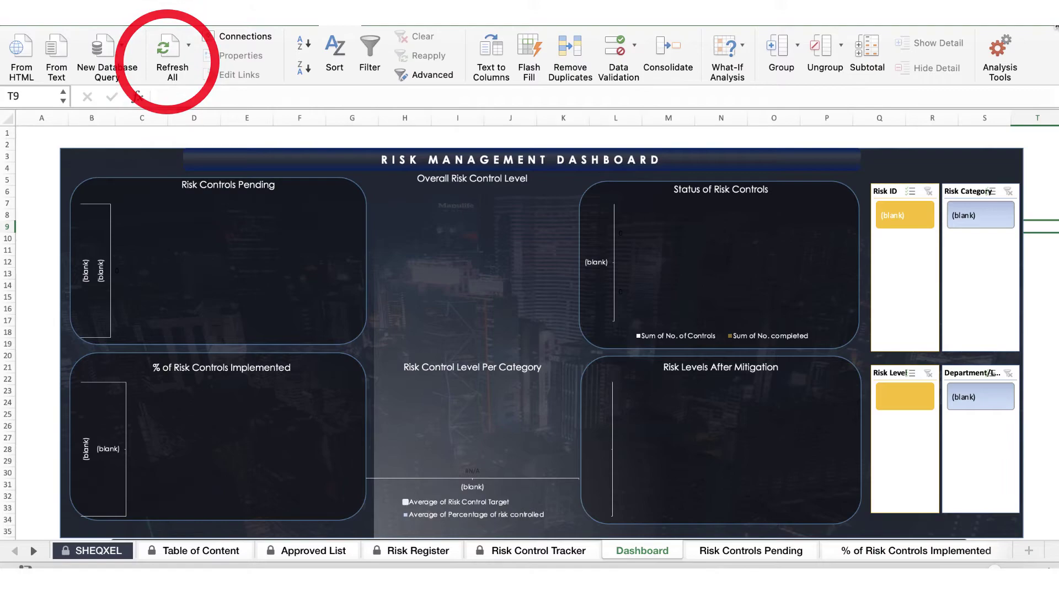
{"action": "key", "text": "super+alt+r"}
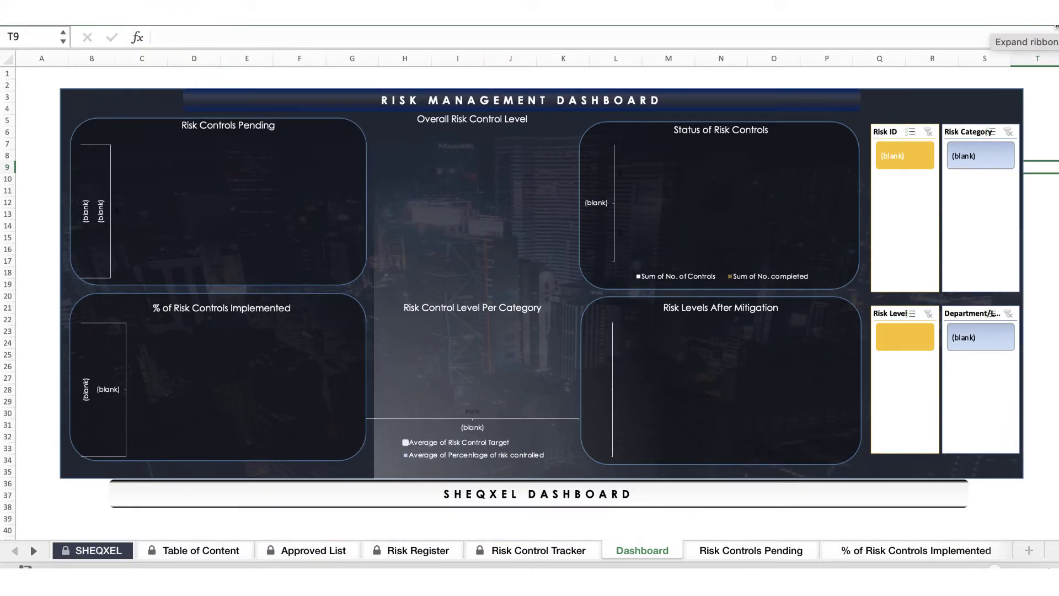
Step: Check that the Risk Controls Pending, % Implemented, Status, Control Level and Risk Profile sheets are blank
{"action": "left_click", "coordinate": [747, 552]}
{"action": "left_click", "coordinate": [894, 550]}
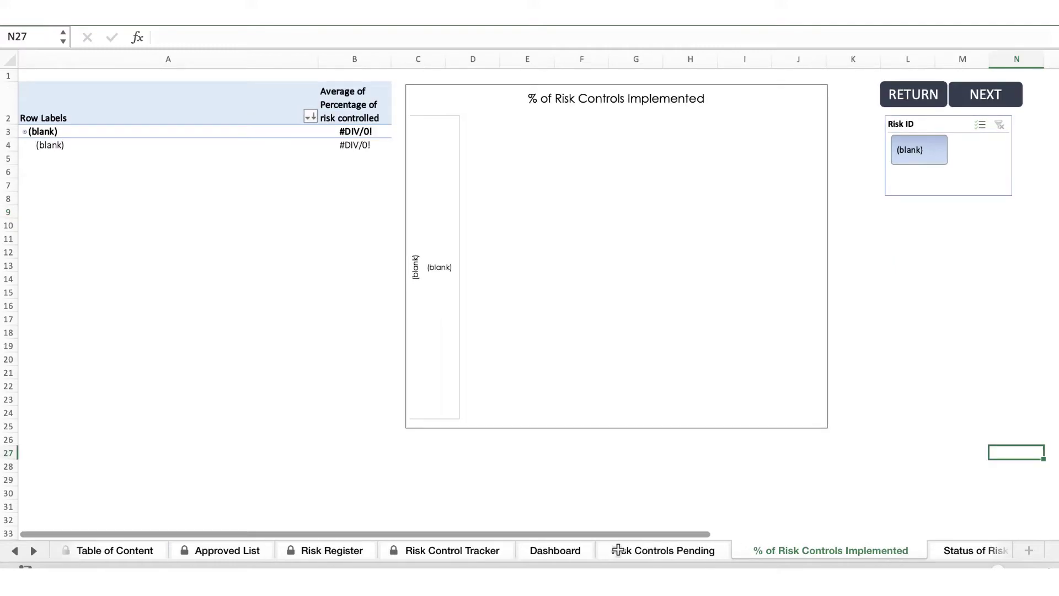
{"action": "left_click", "coordinate": [33, 550]}
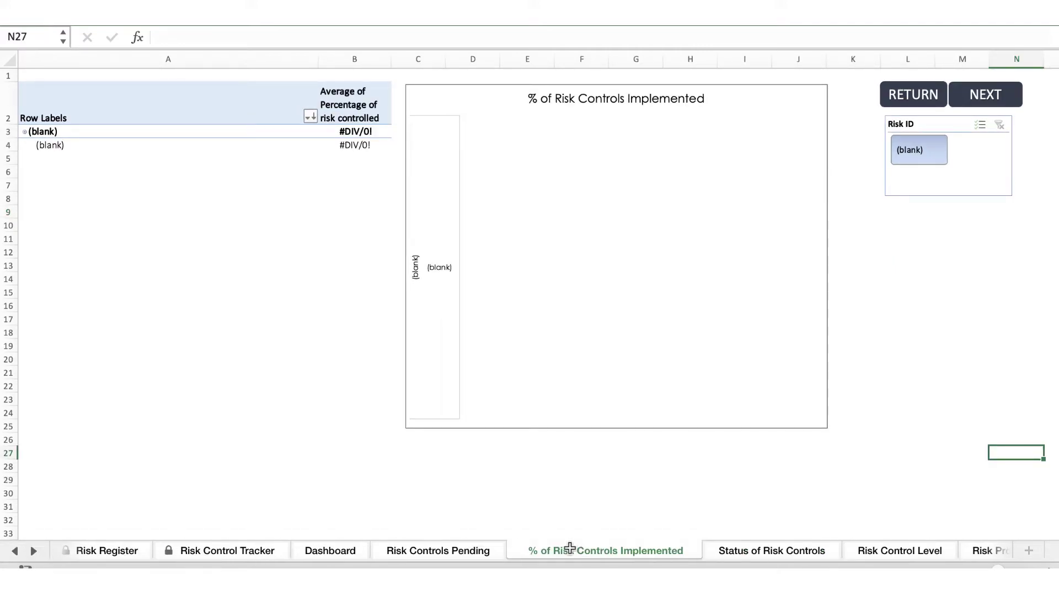
{"action": "left_click", "coordinate": [762, 551]}
{"action": "left_click", "coordinate": [886, 550]}
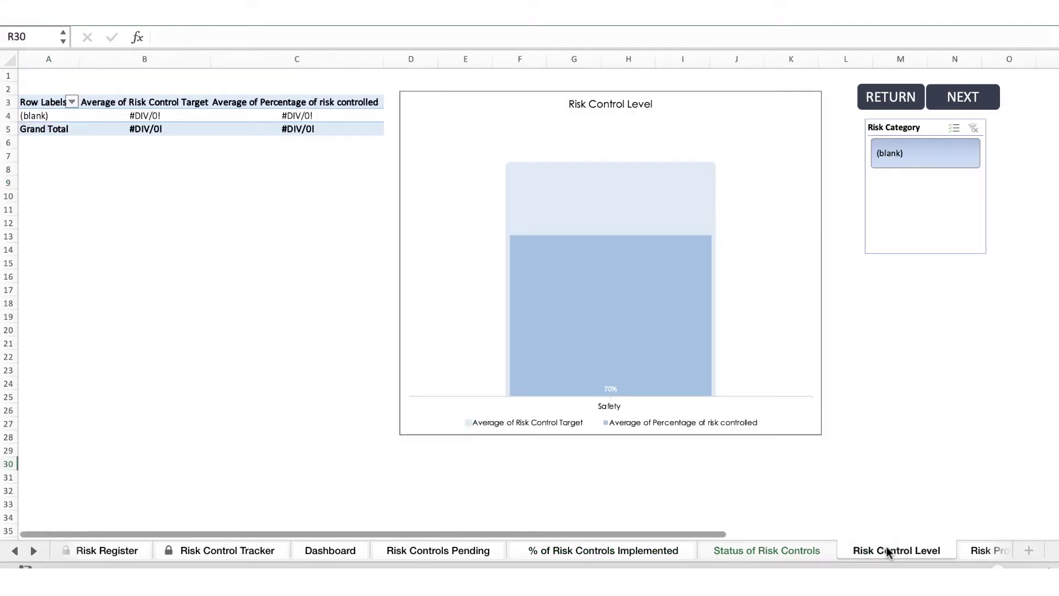
{"action": "key", "text": "ctrl+Page_Down"}
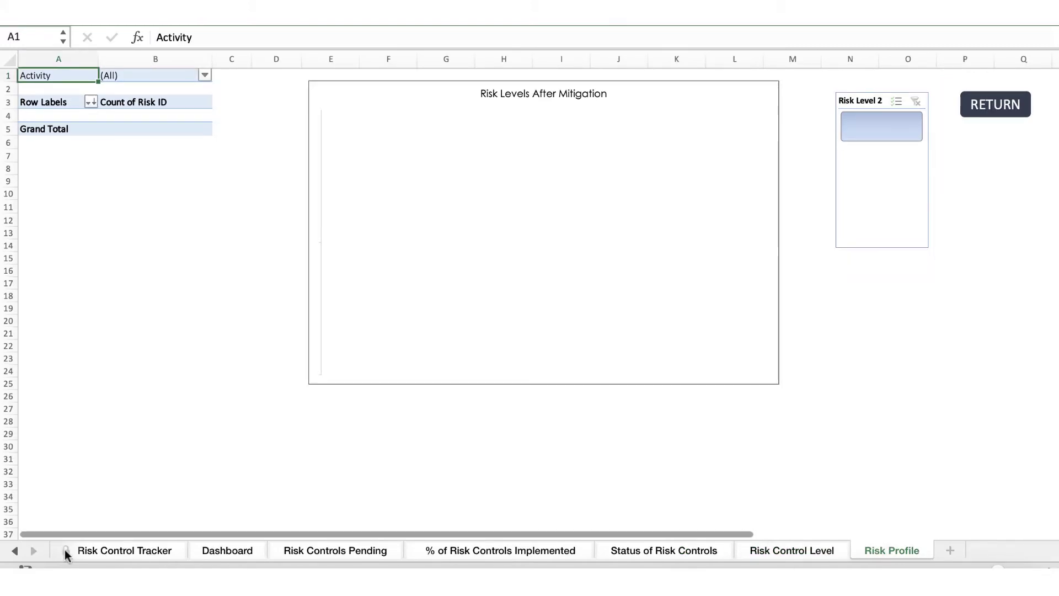
{"action": "left_click", "coordinate": [15, 550]}
{"action": "left_click", "coordinate": [15, 551]}
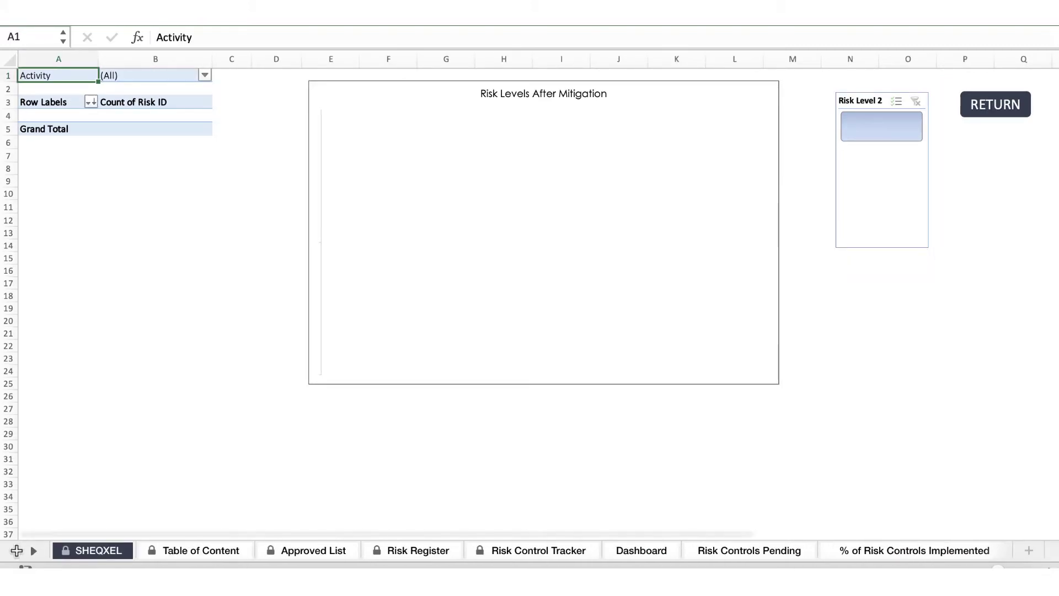
Step: Review the cleared Risk Register, Risk Control Tracker and Dashboard, then go to the Approved List sheet
{"action": "left_click", "coordinate": [402, 549]}
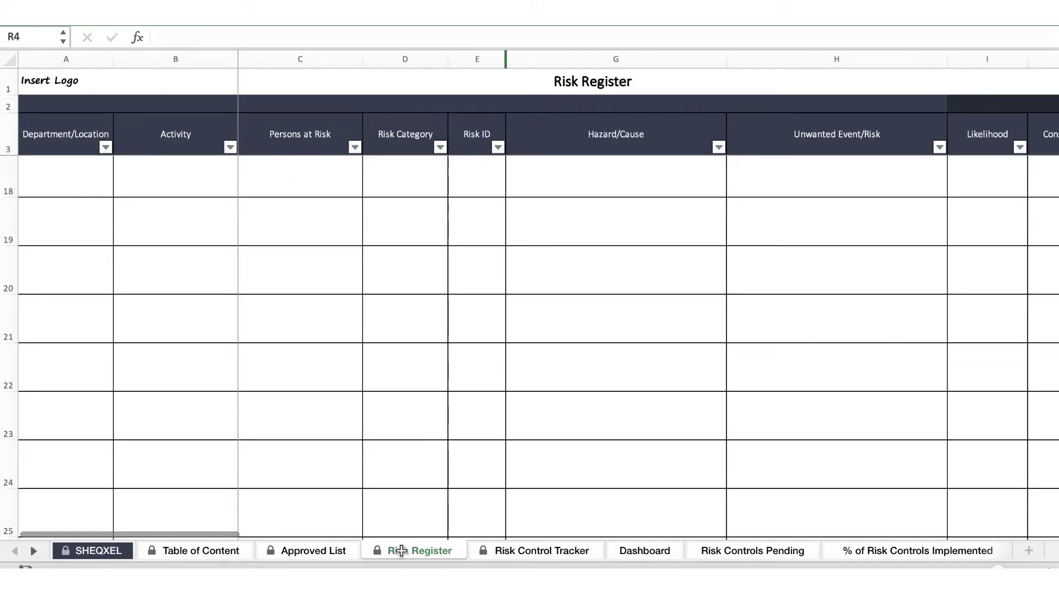
{"action": "left_click", "coordinate": [544, 550]}
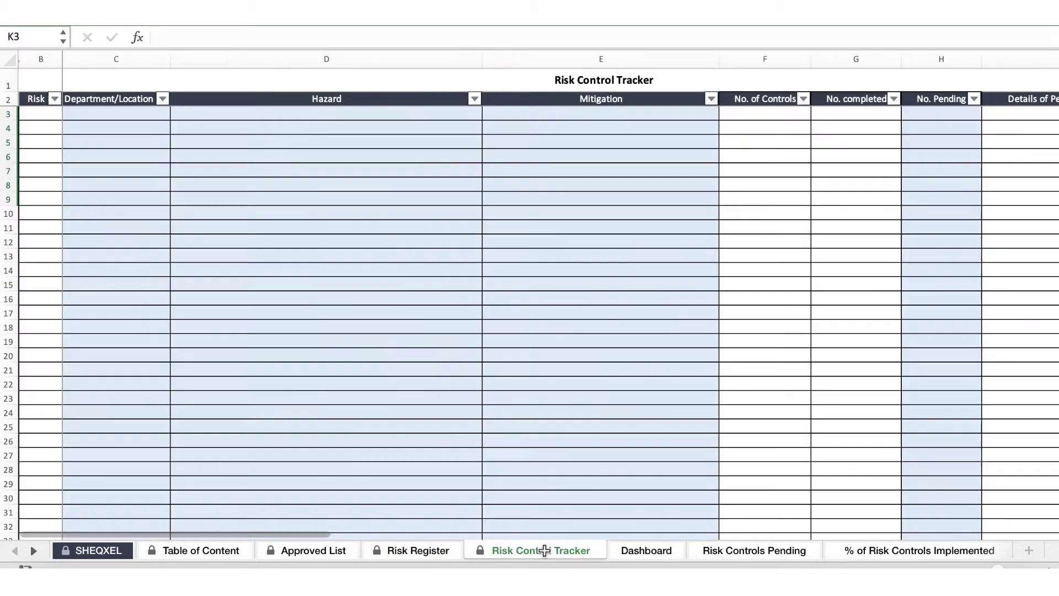
{"action": "scroll", "coordinate": [530, 317], "scroll_direction": "down", "scroll_amount": 1}
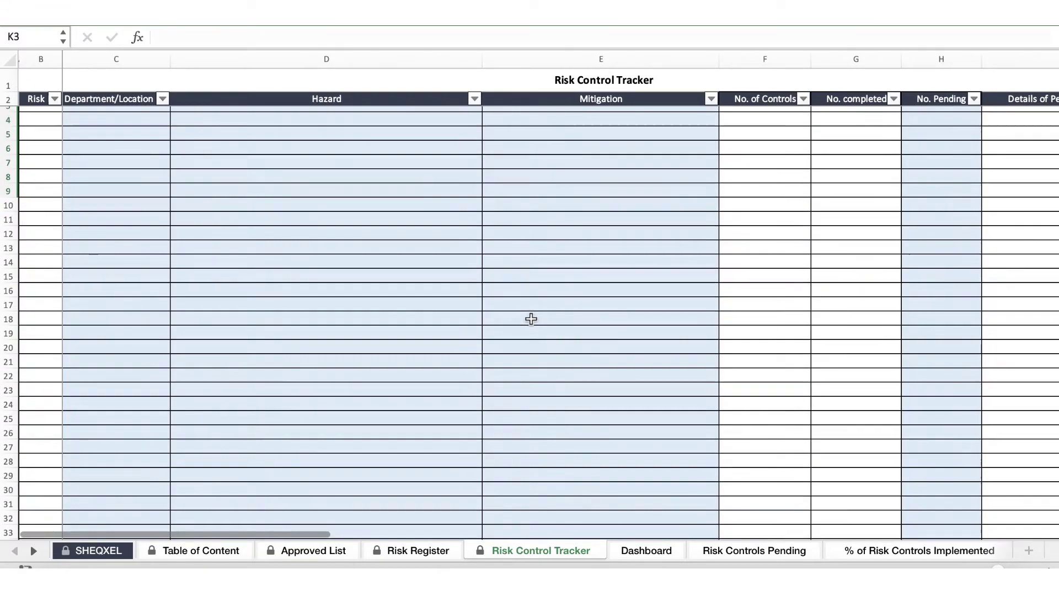
{"action": "left_click", "coordinate": [637, 548]}
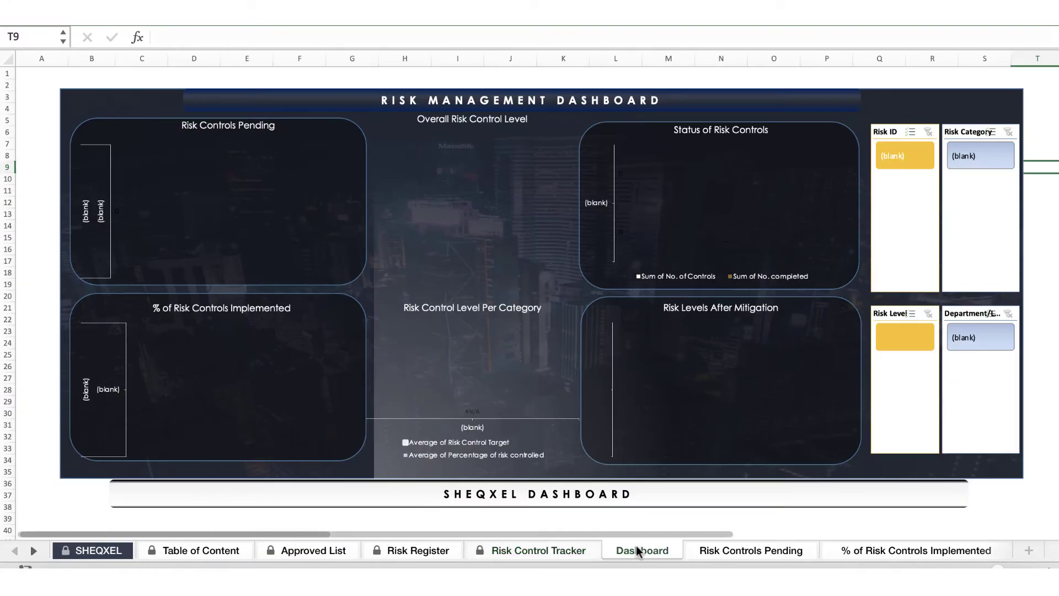
{"action": "left_click", "coordinate": [737, 551]}
{"action": "left_click", "coordinate": [911, 550]}
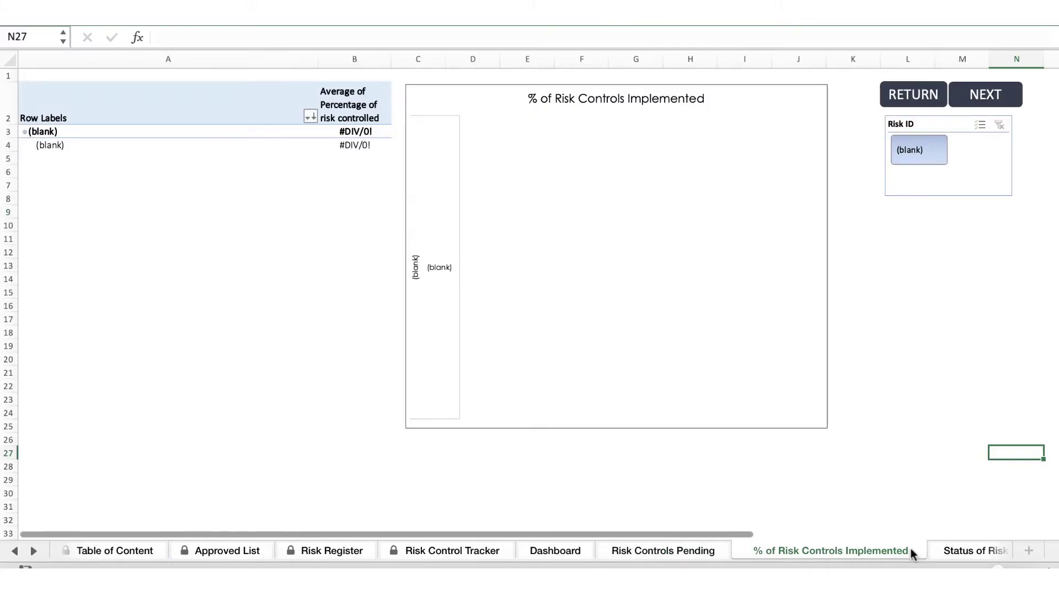
{"action": "left_click", "coordinate": [250, 551]}
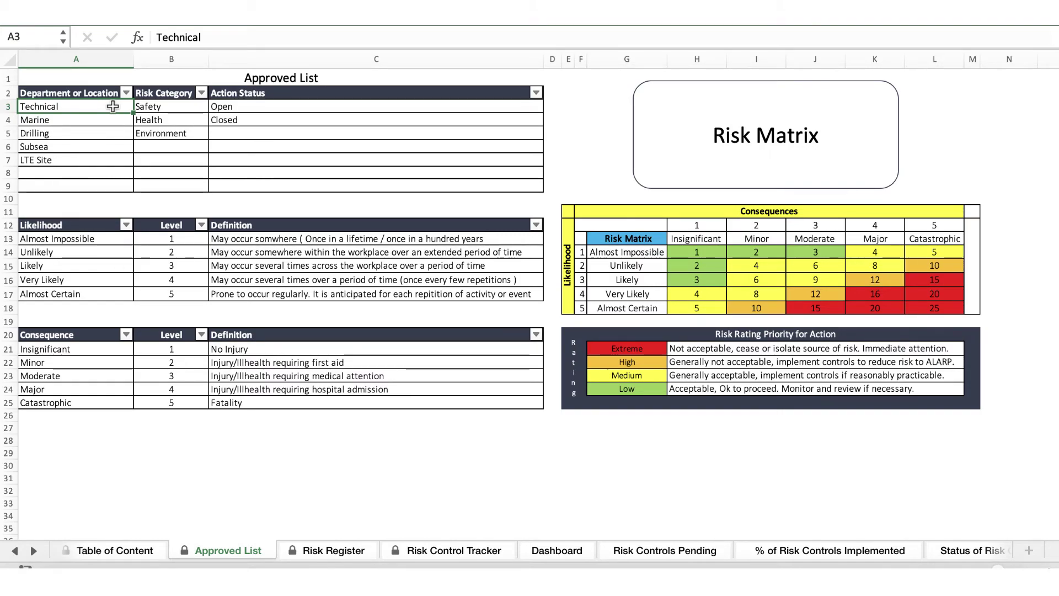
Step: Replace Technical with Lifting in the Approved List and select Lifting as the department in Risk Register A4
{"action": "type", "text": "Lifting"}
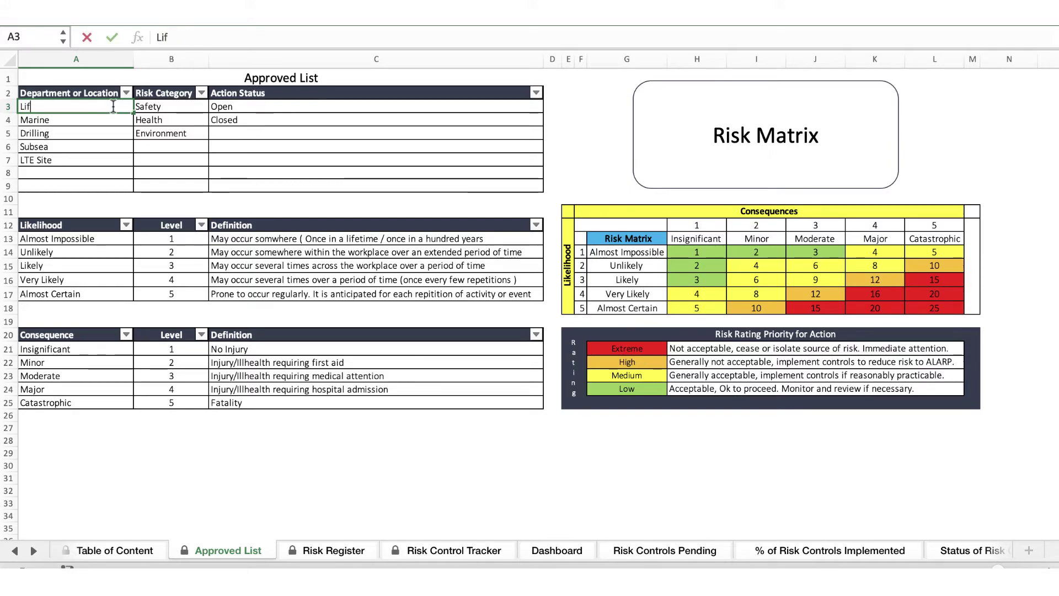
{"action": "left_click", "coordinate": [329, 440]}
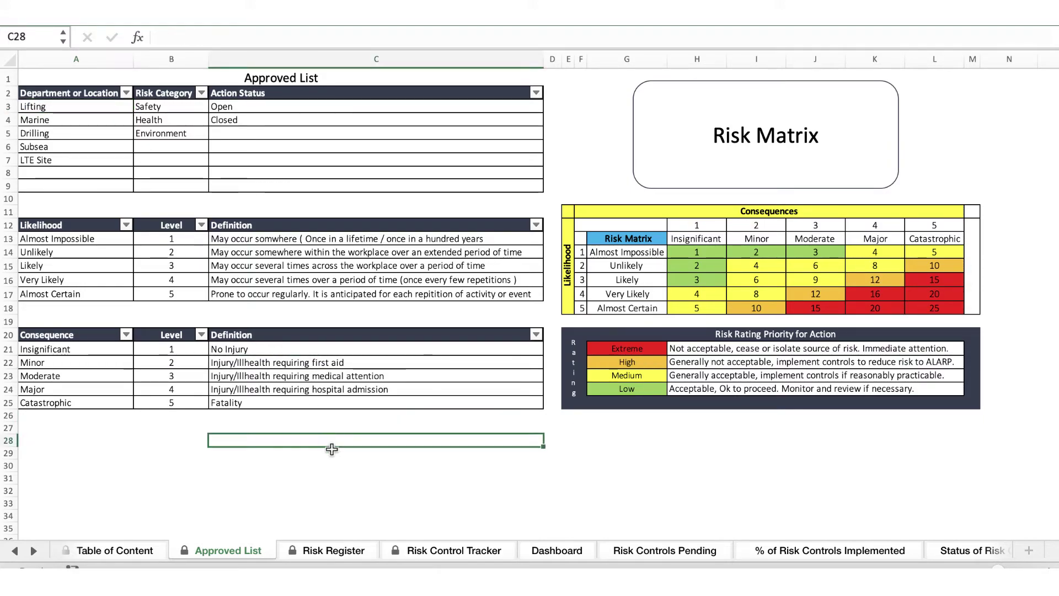
{"action": "left_click", "coordinate": [351, 555]}
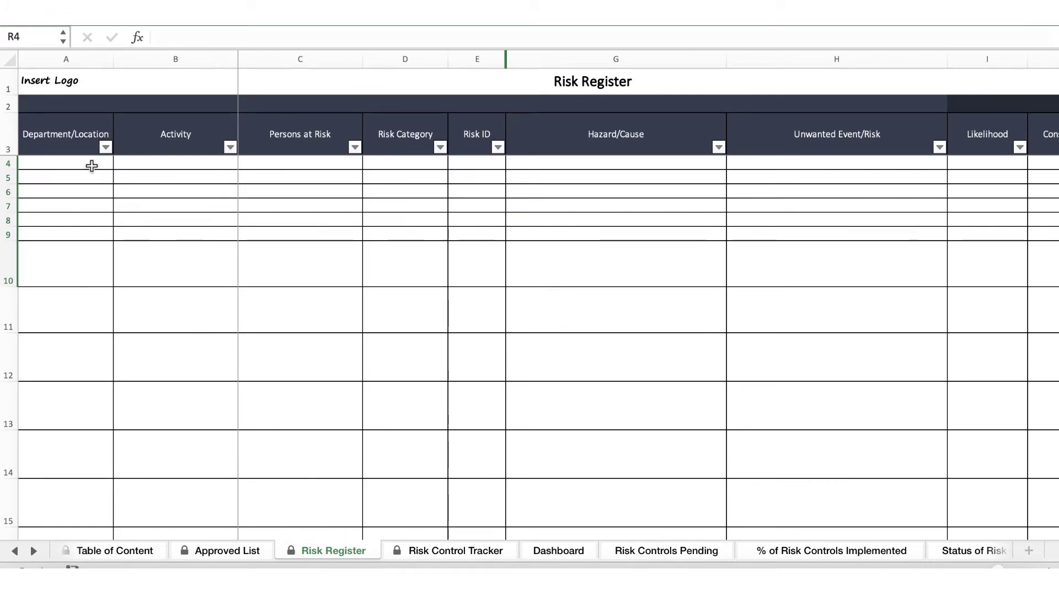
{"action": "key", "text": "alt+Down"}
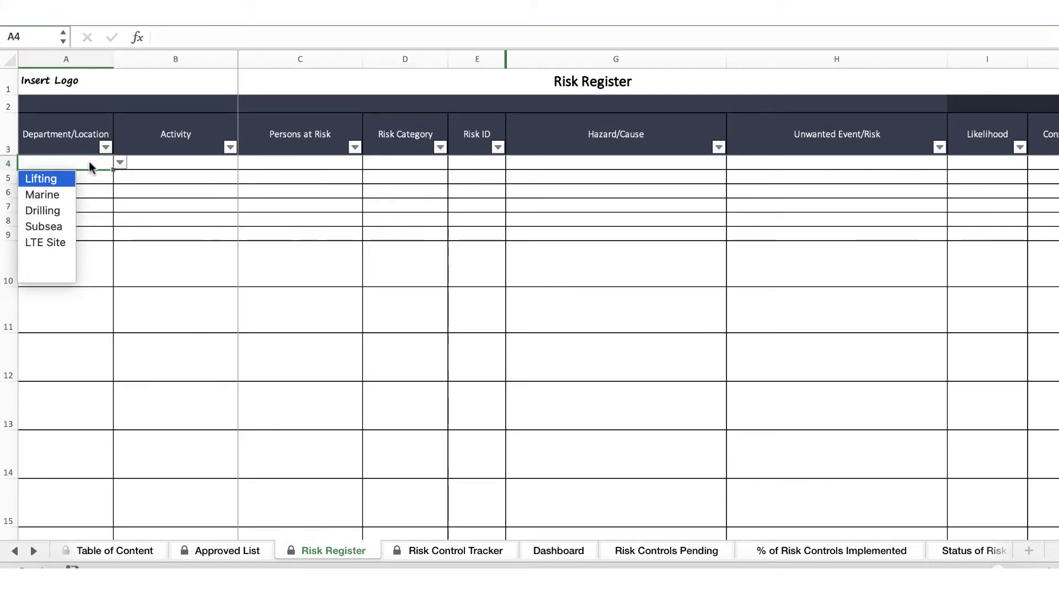
{"action": "key", "text": "Return"}
{"action": "key", "text": "Return"}
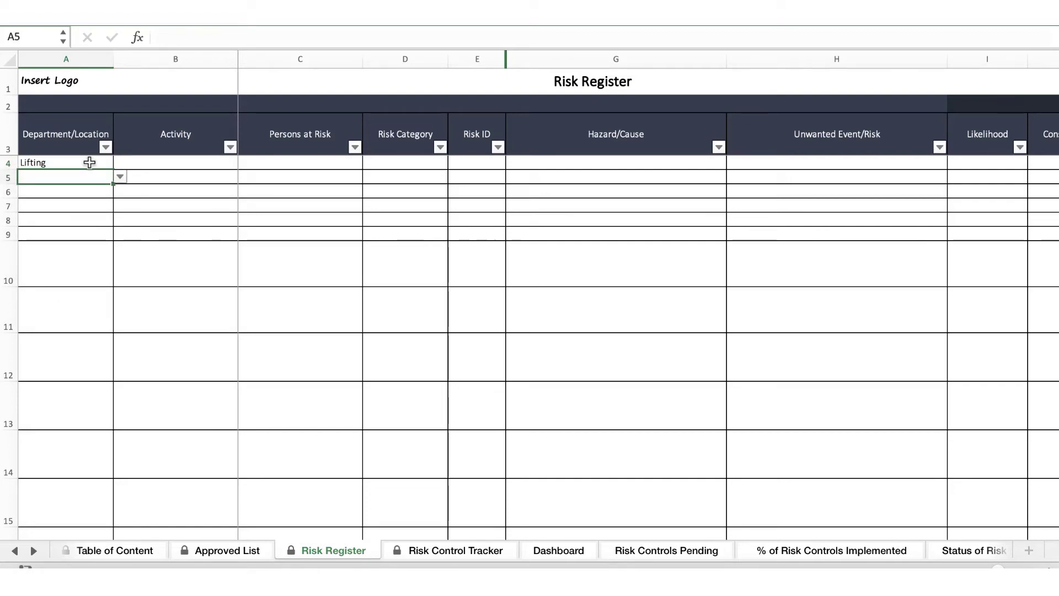
Step: Enter 'Liginh' as the activity in B4 and scan across the row's columns
{"action": "left_click", "coordinate": [157, 161]}
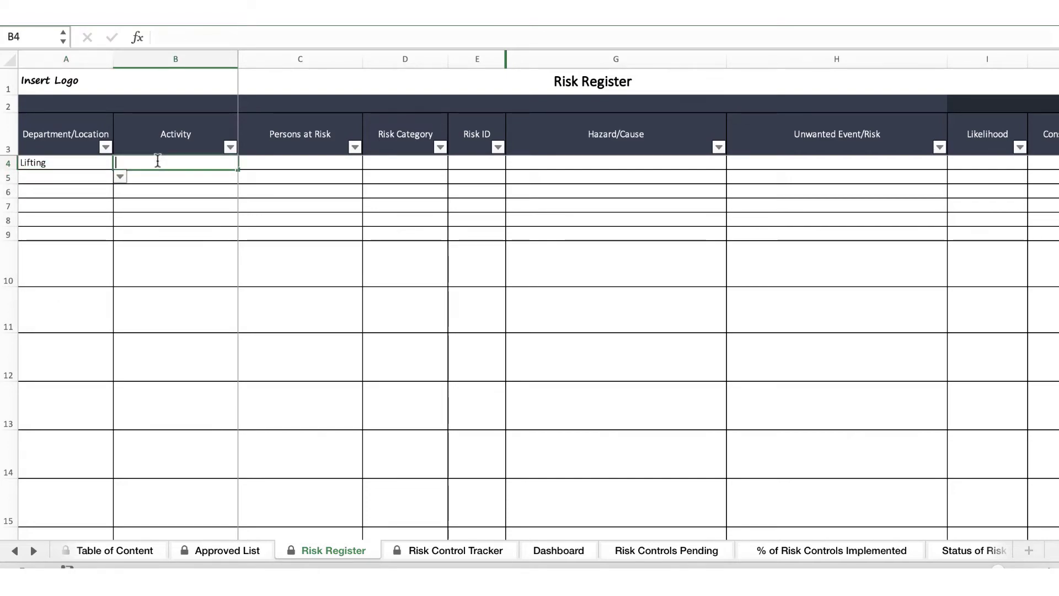
{"action": "type", "text": "Liginh"}
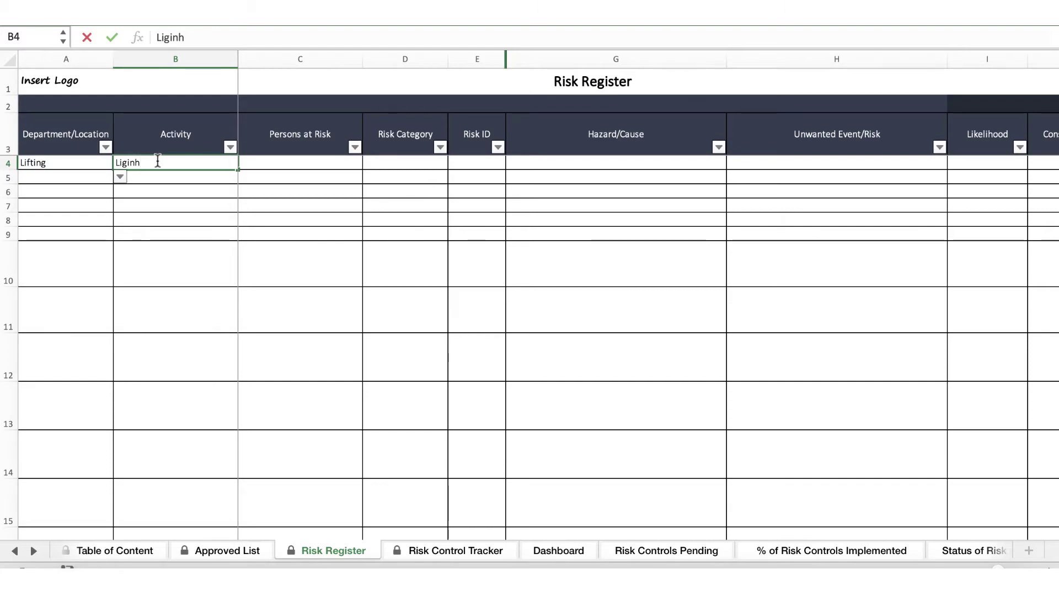
{"action": "left_click", "coordinate": [300, 166]}
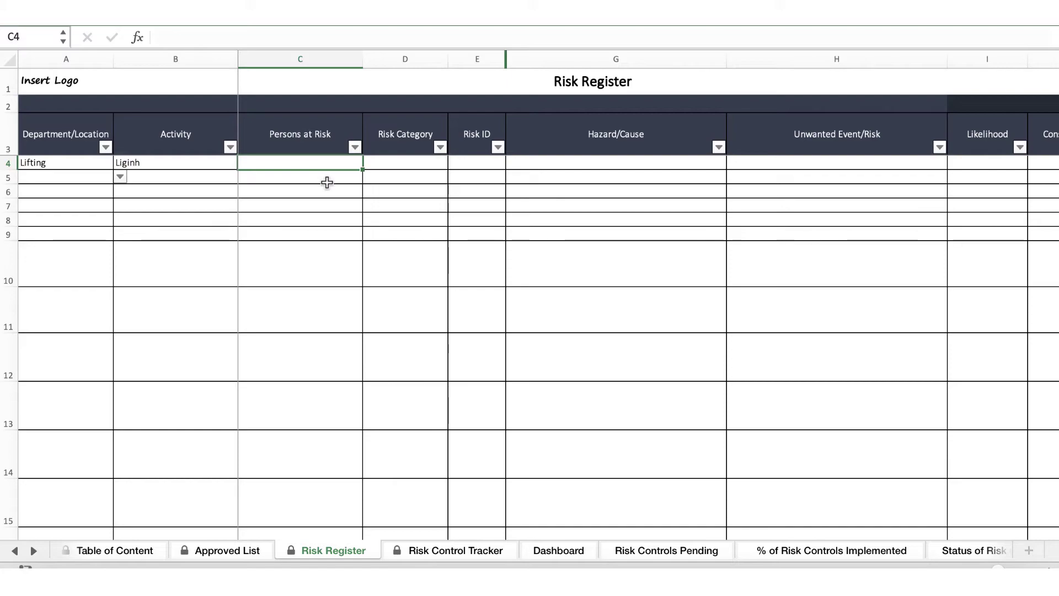
{"action": "scroll", "coordinate": [518, 196], "scroll_direction": "right", "scroll_amount": 2}
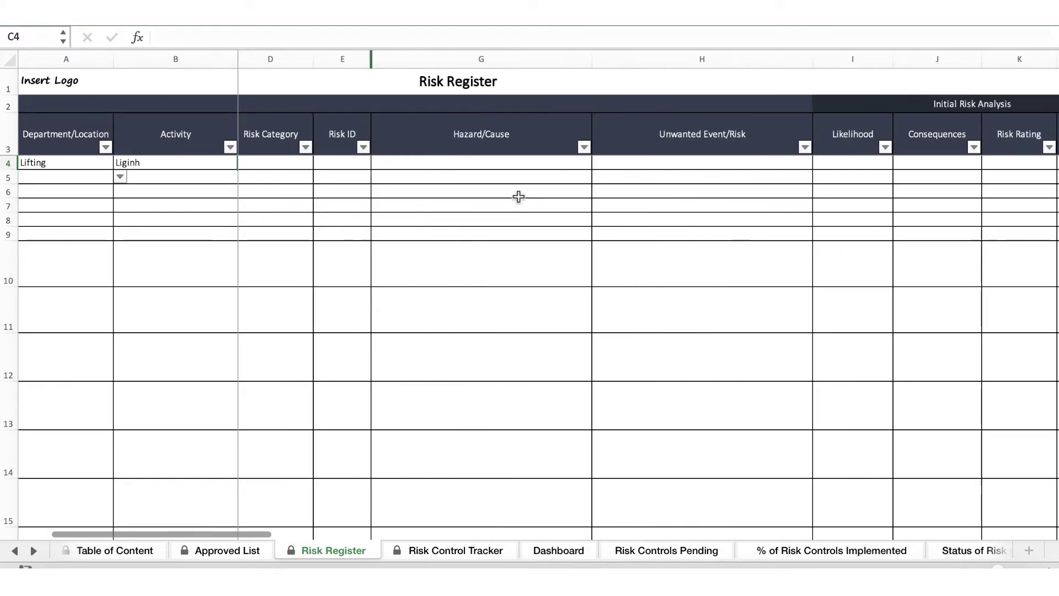
{"action": "scroll", "coordinate": [515, 201], "scroll_direction": "left", "scroll_amount": 2}
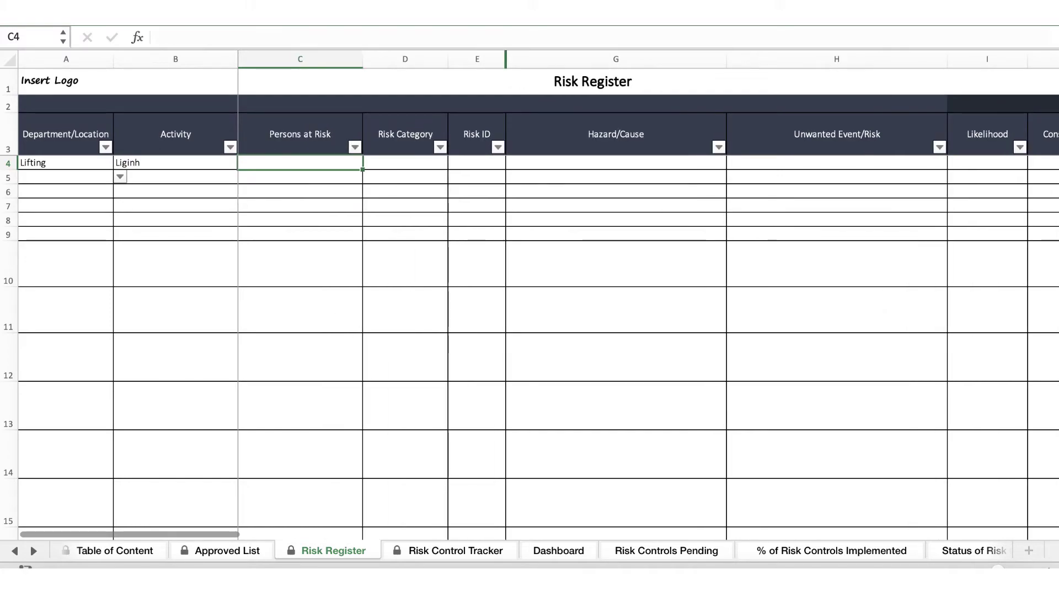
Step: Undo the Lifting test entry and the clearing of the Risk Register and Risk Control Tracker data
{"action": "key", "text": "super+z"}
{"action": "key", "text": "super+z"}
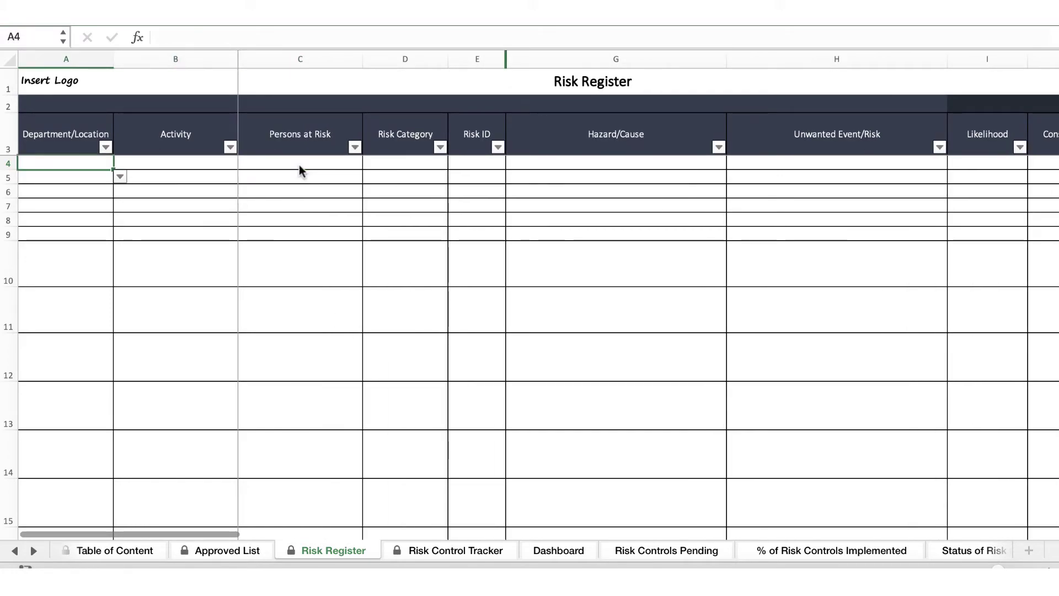
{"action": "key", "text": "ctrl+Page_Up"}
{"action": "key", "text": "ctrl+Page_Down"}
{"action": "key", "text": "ctrl+Page_Down"}
{"action": "key", "text": "ctrl+Page_Down"}
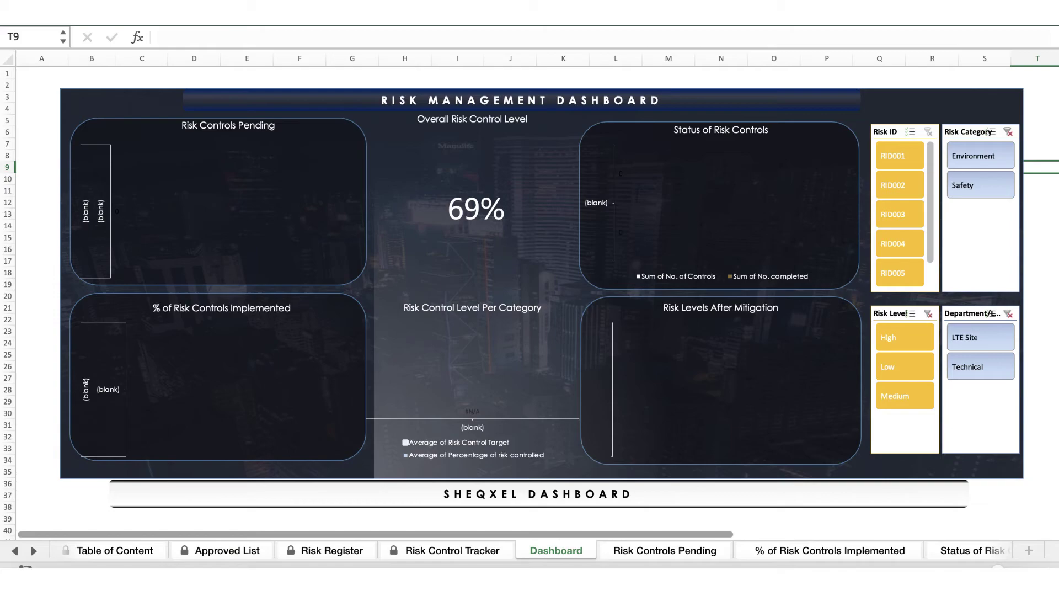
{"action": "key", "text": "ctrl+Page_Up"}
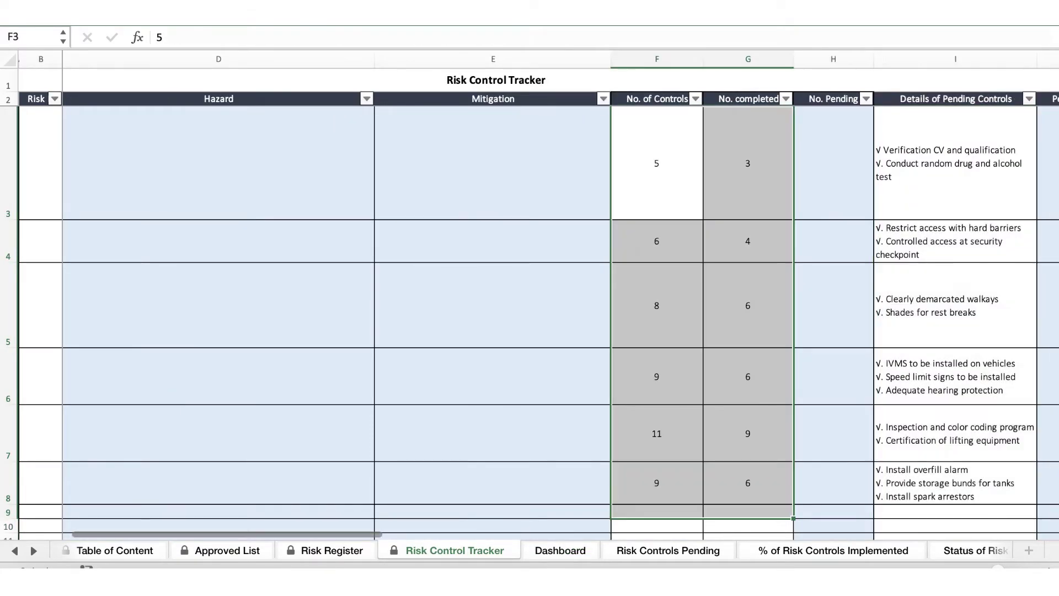
{"action": "left_click", "coordinate": [40, 163]}
{"action": "key", "text": "ctrl+Page_Up"}
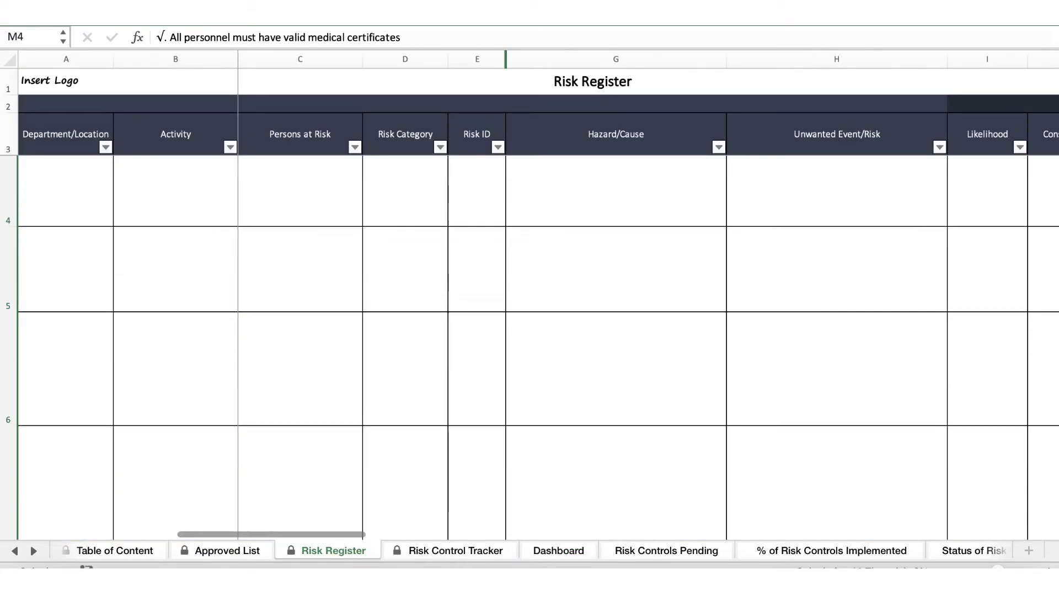
{"action": "key", "text": "shift+Tab"}
{"action": "key", "text": "shift+Tab"}
{"action": "key", "text": "shift+Tab"}
{"action": "key", "text": "shift+Tab"}
{"action": "key", "text": "shift+Tab"}
{"action": "key", "text": "shift+Tab"}
{"action": "key", "text": "shift+Tab"}
{"action": "key", "text": "shift+Tab"}
{"action": "key", "text": "shift+Tab"}
{"action": "key", "text": "shift+Tab"}
{"action": "key", "text": "shift+Tab"}
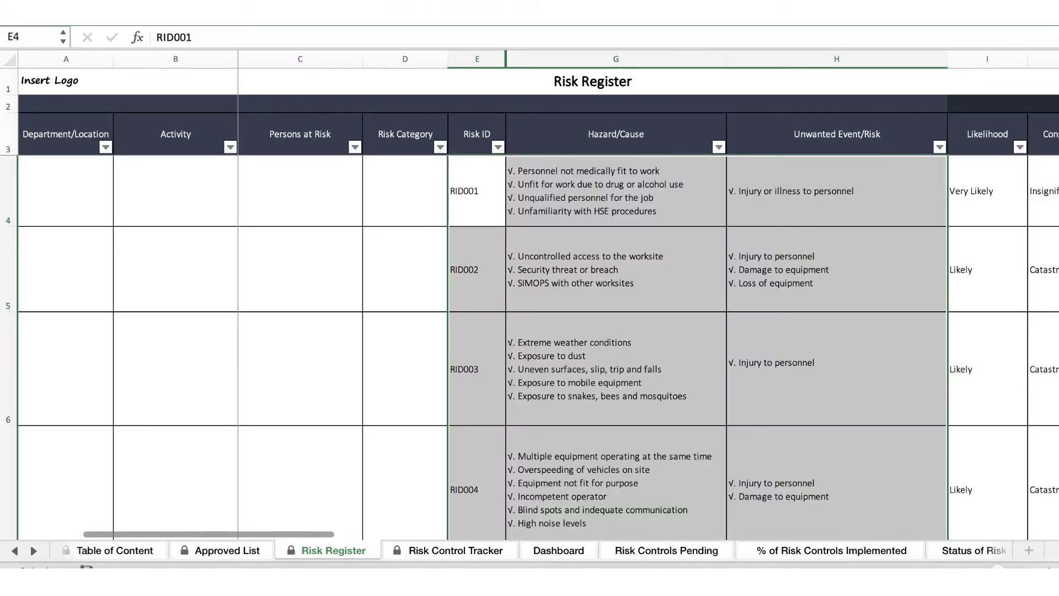
{"action": "key", "text": "ctrl+Page_Down"}
{"action": "key", "text": "ctrl+Page_Down"}
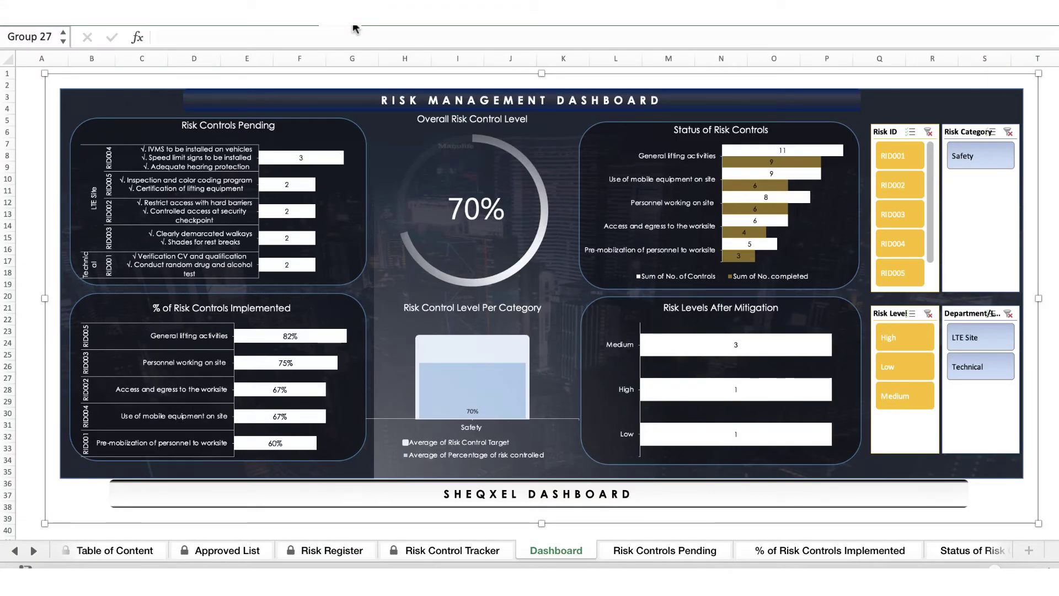
Step: Verify the restored Risk Register, return to the populated Dashboard at 70%, and collapse the ribbon
{"action": "key", "text": "super+alt+r"}
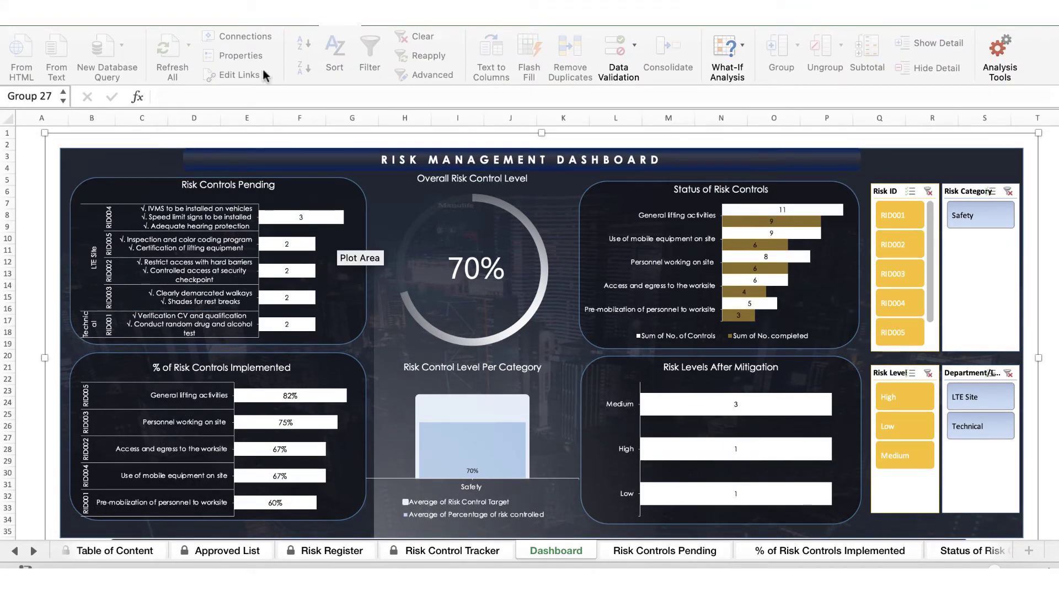
{"action": "left_click", "coordinate": [28, 357]}
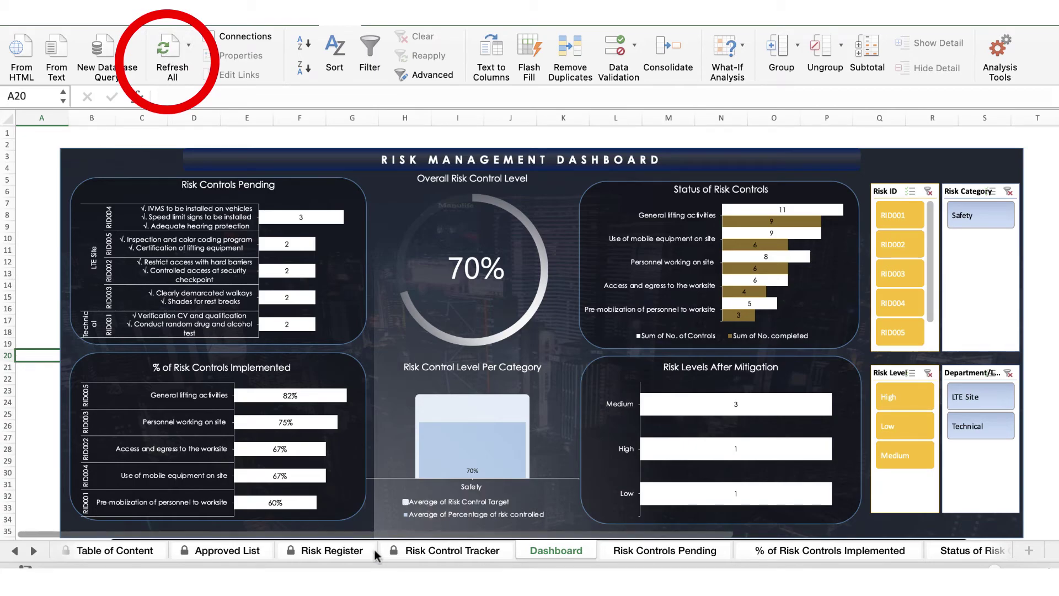
{"action": "left_click", "coordinate": [357, 552]}
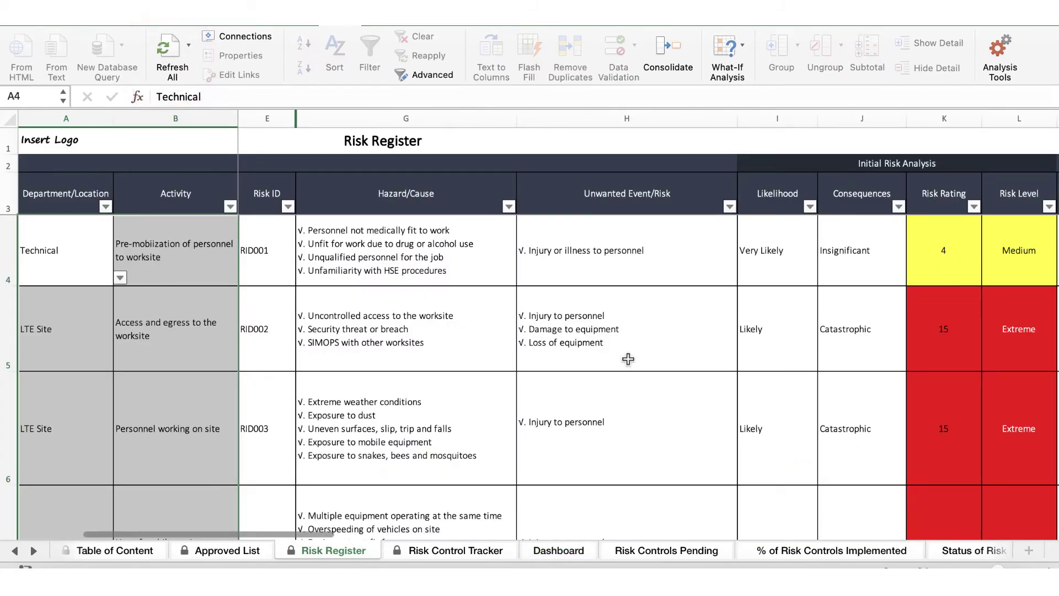
{"action": "scroll", "coordinate": [628, 359], "scroll_direction": "left", "scroll_amount": 3}
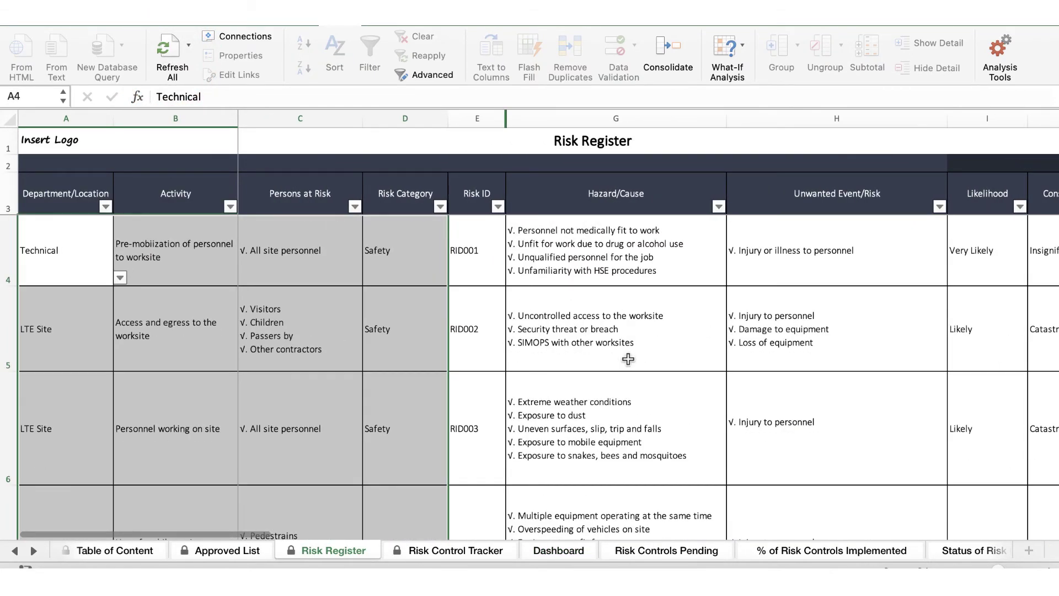
{"action": "left_click", "coordinate": [561, 552]}
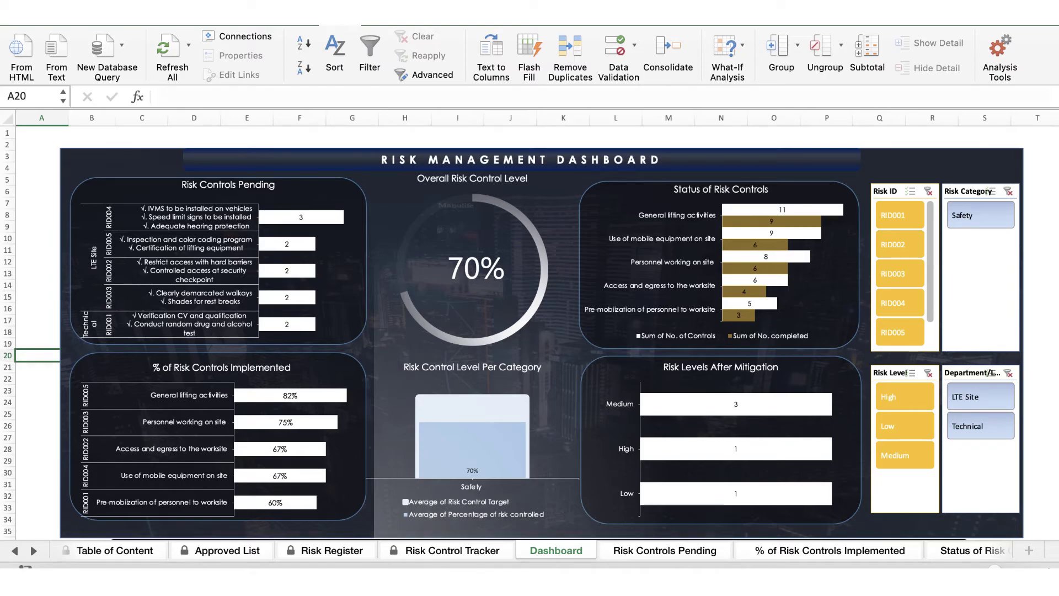
{"action": "key", "text": "super+alt+r"}
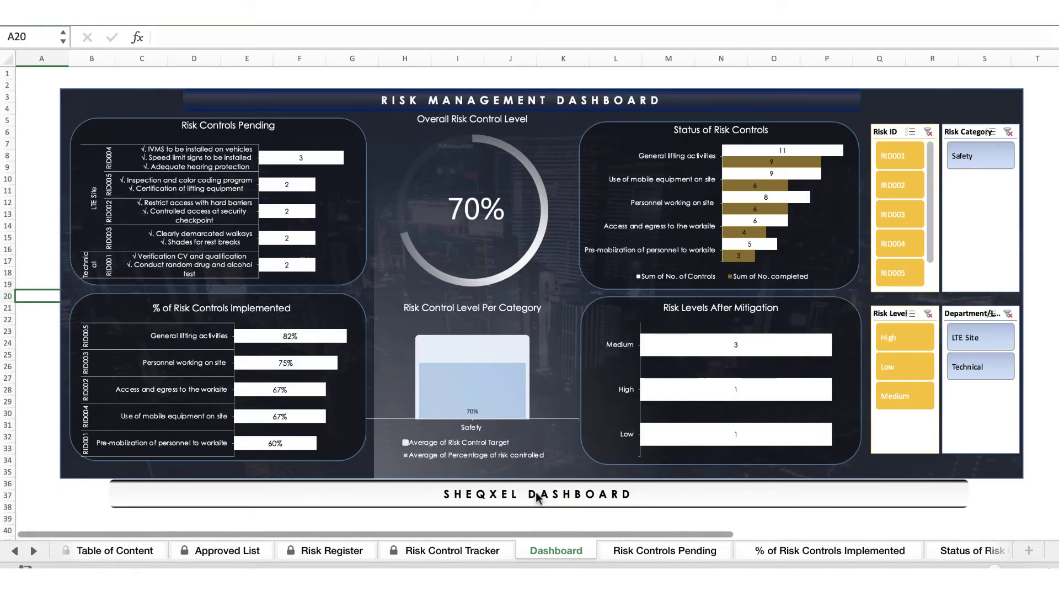
Step: Review the restored Risk Register entries around the RID003 risk ID
{"action": "left_click", "coordinate": [348, 553]}
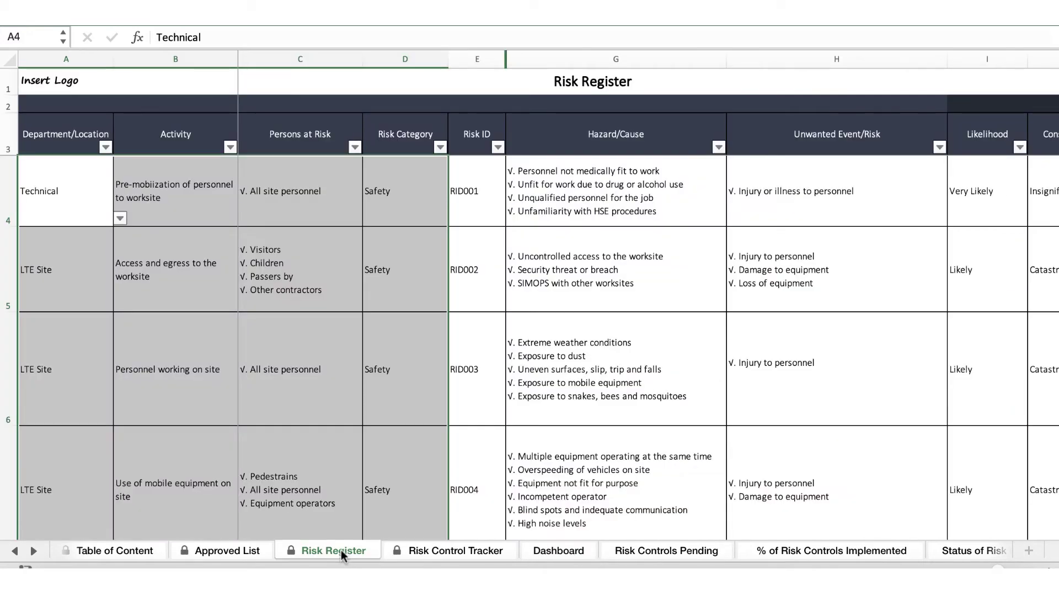
{"action": "left_click", "coordinate": [498, 392]}
{"action": "scroll", "coordinate": [498, 392], "scroll_direction": "down", "scroll_amount": 5}
{"action": "scroll", "coordinate": [498, 393], "scroll_direction": "up", "scroll_amount": 5}
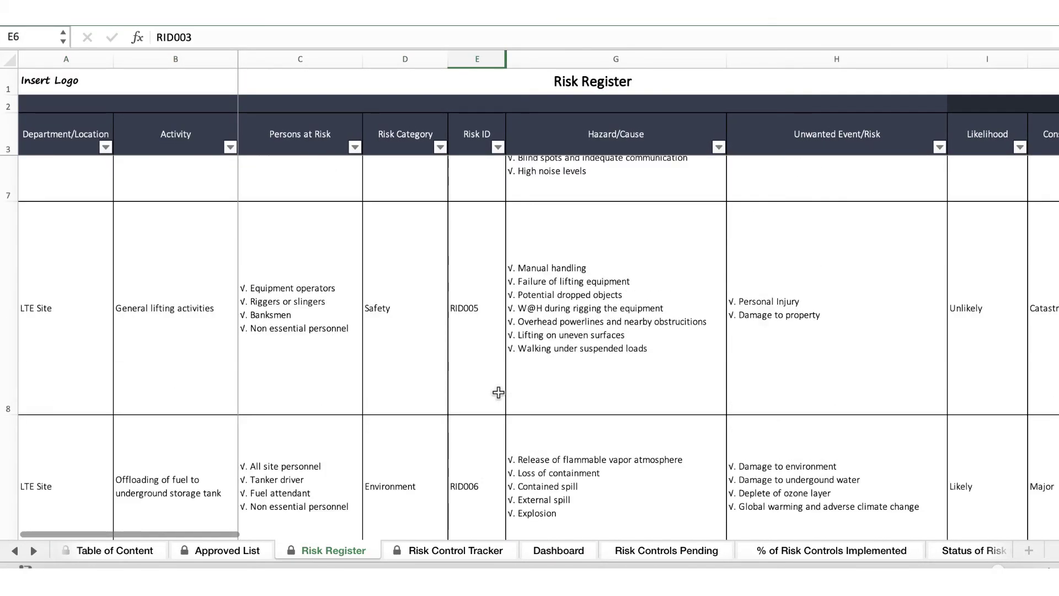
{"action": "scroll", "coordinate": [813, 284], "scroll_direction": "right", "scroll_amount": 15}
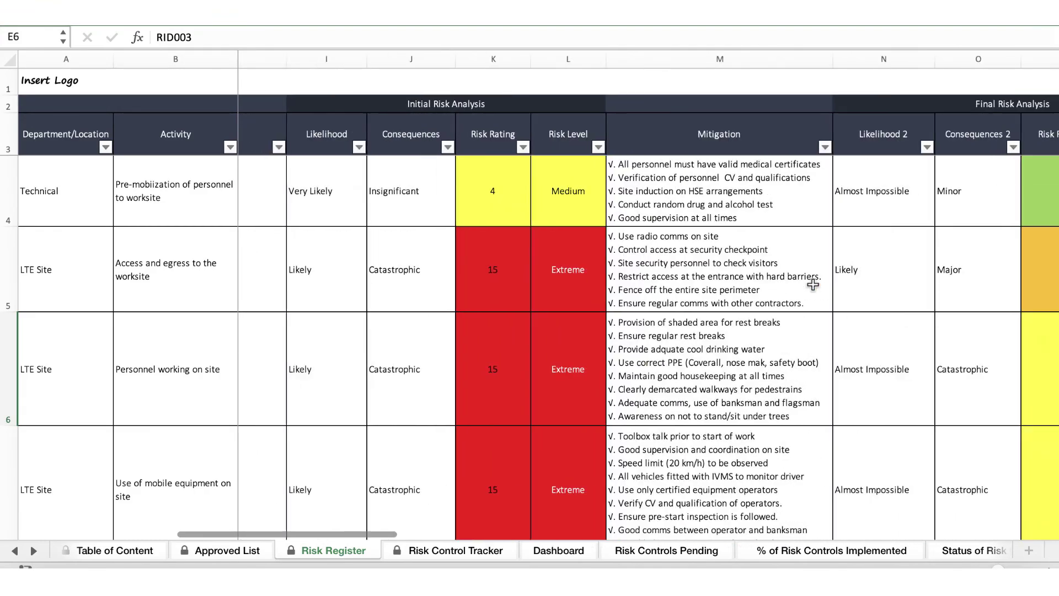
{"action": "scroll", "coordinate": [813, 285], "scroll_direction": "left", "scroll_amount": 15}
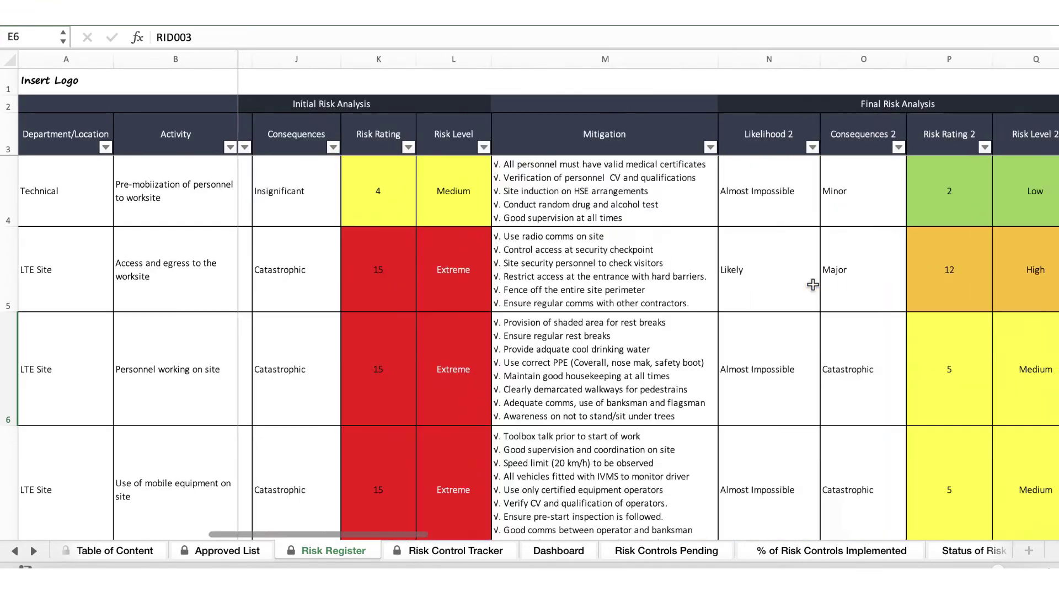
{"action": "scroll", "coordinate": [813, 285], "scroll_direction": "down", "scroll_amount": 2}
{"action": "scroll", "coordinate": [813, 285], "scroll_direction": "down", "scroll_amount": 3}
{"action": "scroll", "coordinate": [813, 284], "scroll_direction": "up", "scroll_amount": 5}
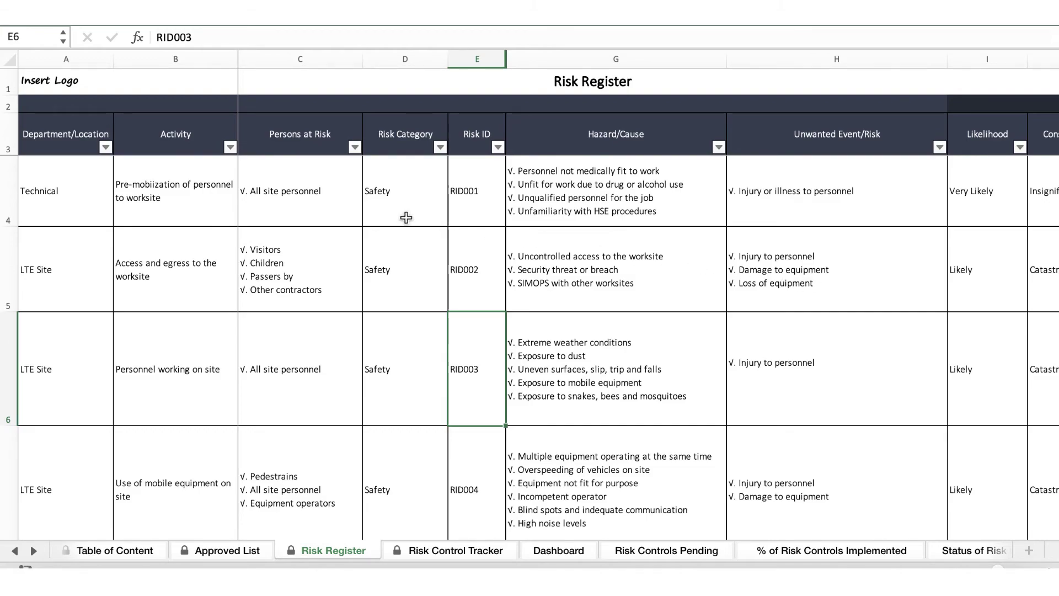
Step: Inspect the row 4 Activity, Persons at Risk and Risk Category cells, then show the Table of Content
{"action": "left_click", "coordinate": [161, 177]}
{"action": "key", "text": "Right"}
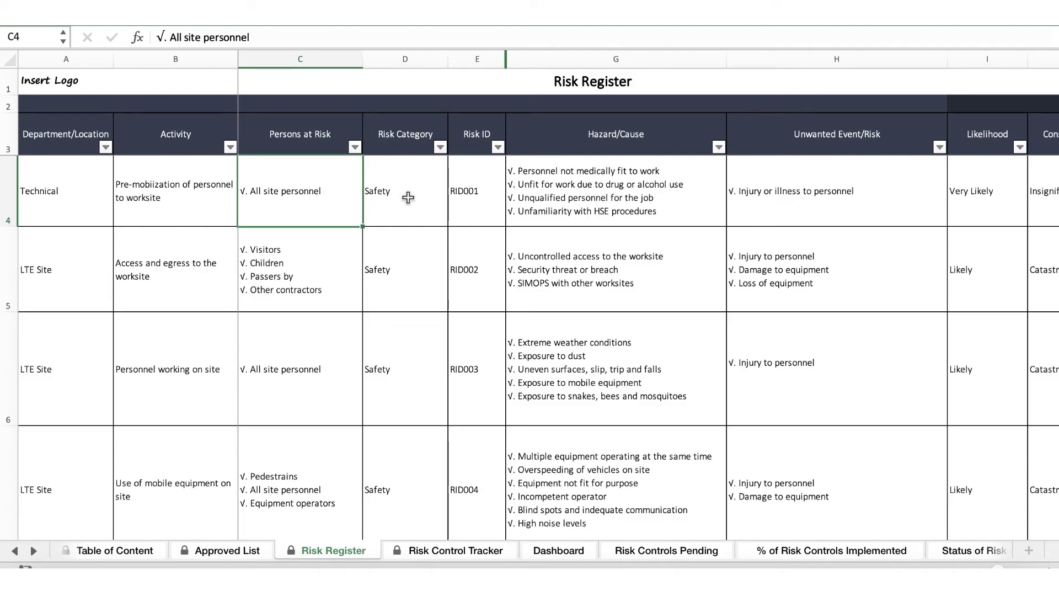
{"action": "left_click", "coordinate": [405, 181]}
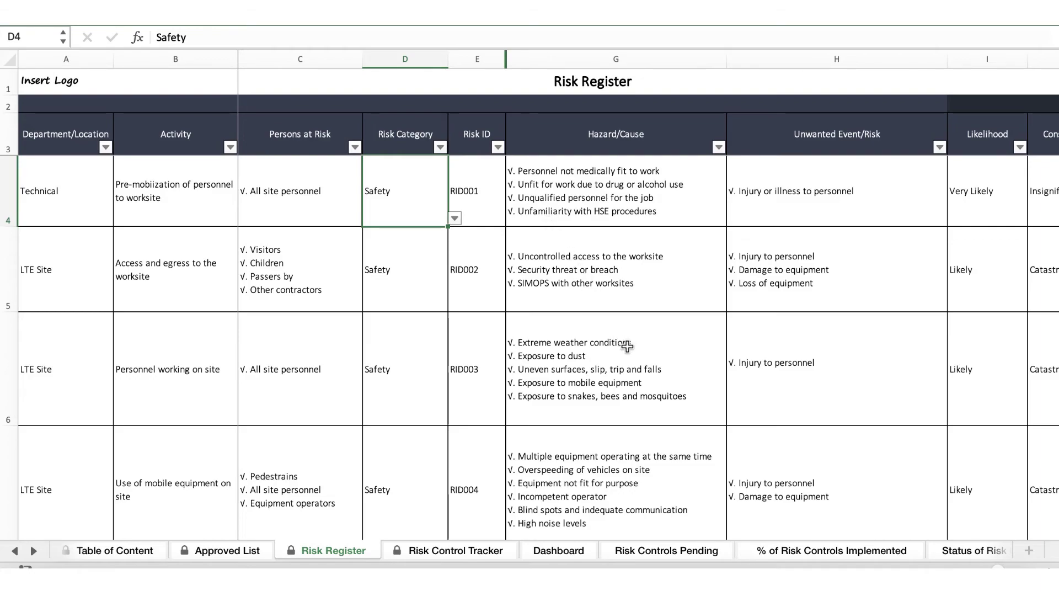
{"action": "scroll", "coordinate": [627, 346], "scroll_direction": "down", "scroll_amount": 3}
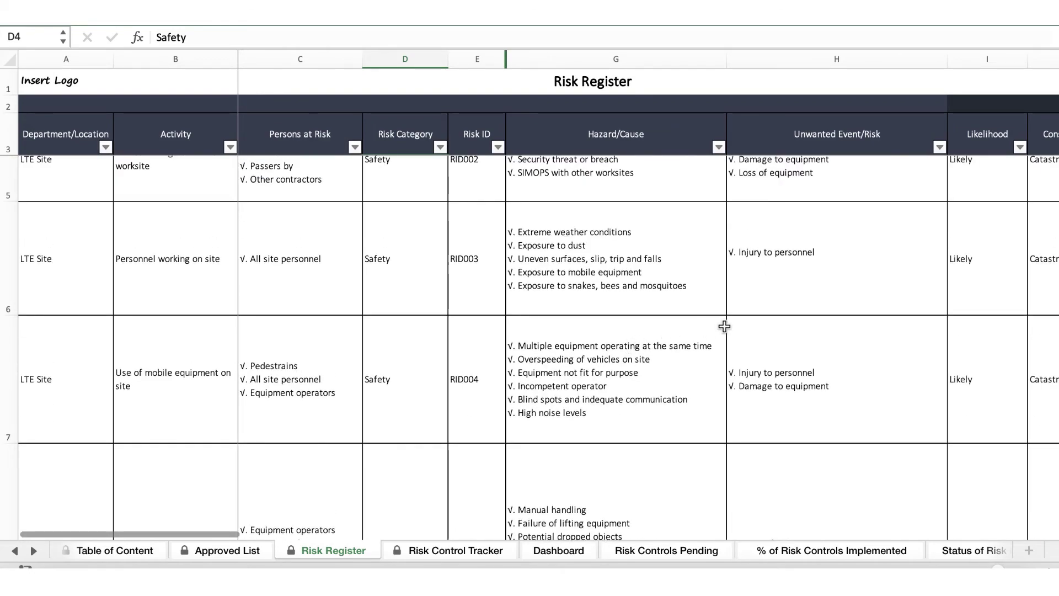
{"action": "scroll", "coordinate": [724, 326], "scroll_direction": "up", "scroll_amount": 3}
{"action": "scroll", "coordinate": [944, 311], "scroll_direction": "right", "scroll_amount": 5}
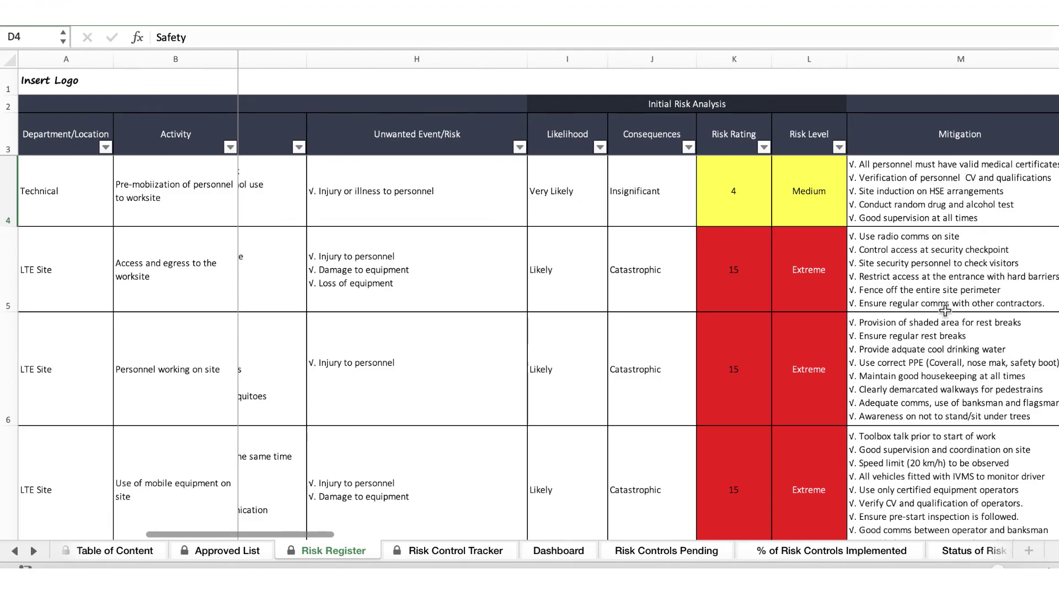
{"action": "scroll", "coordinate": [873, 135], "scroll_direction": "right", "scroll_amount": 5}
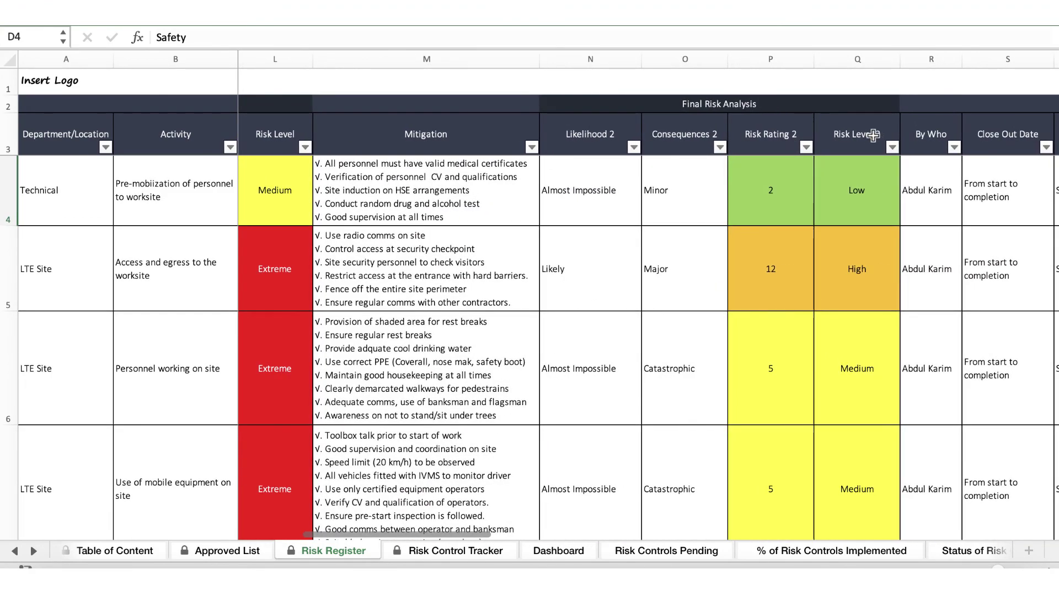
{"action": "scroll", "coordinate": [873, 135], "scroll_direction": "left", "scroll_amount": 2}
{"action": "scroll", "coordinate": [873, 136], "scroll_direction": "left", "scroll_amount": 2}
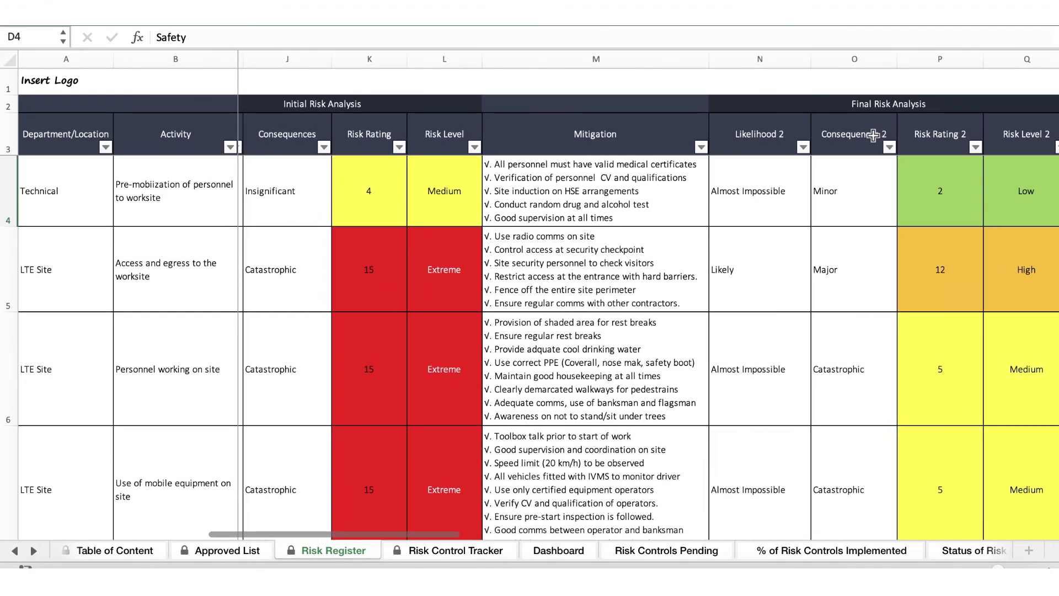
{"action": "scroll", "coordinate": [873, 136], "scroll_direction": "left", "scroll_amount": 3}
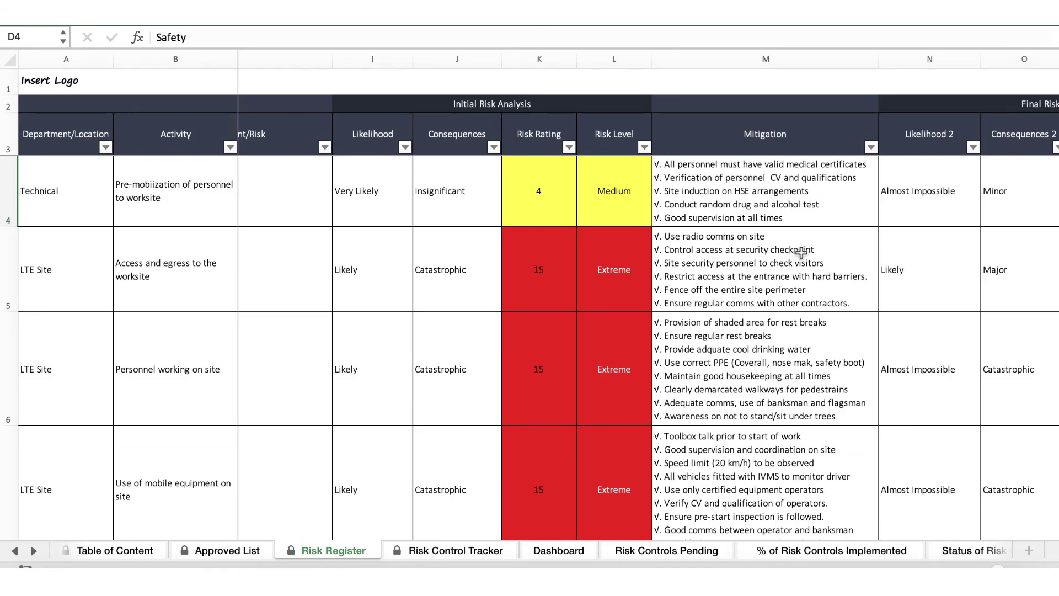
{"action": "scroll", "coordinate": [801, 252], "scroll_direction": "right", "scroll_amount": 5}
{"action": "scroll", "coordinate": [801, 252], "scroll_direction": "left", "scroll_amount": 8}
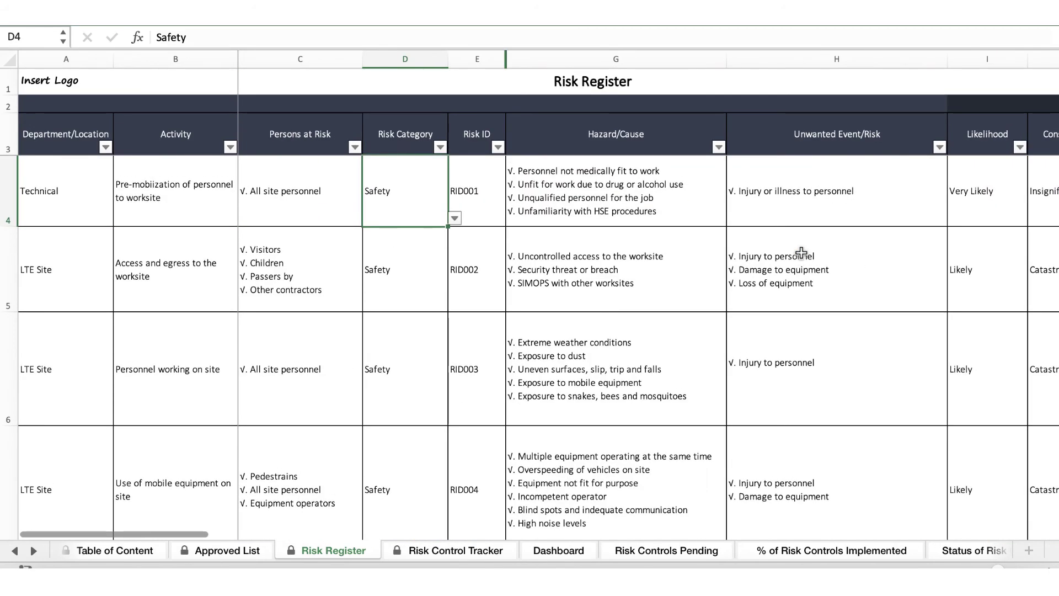
{"action": "scroll", "coordinate": [801, 252], "scroll_direction": "down", "scroll_amount": 5}
{"action": "scroll", "coordinate": [801, 252], "scroll_direction": "up", "scroll_amount": 5}
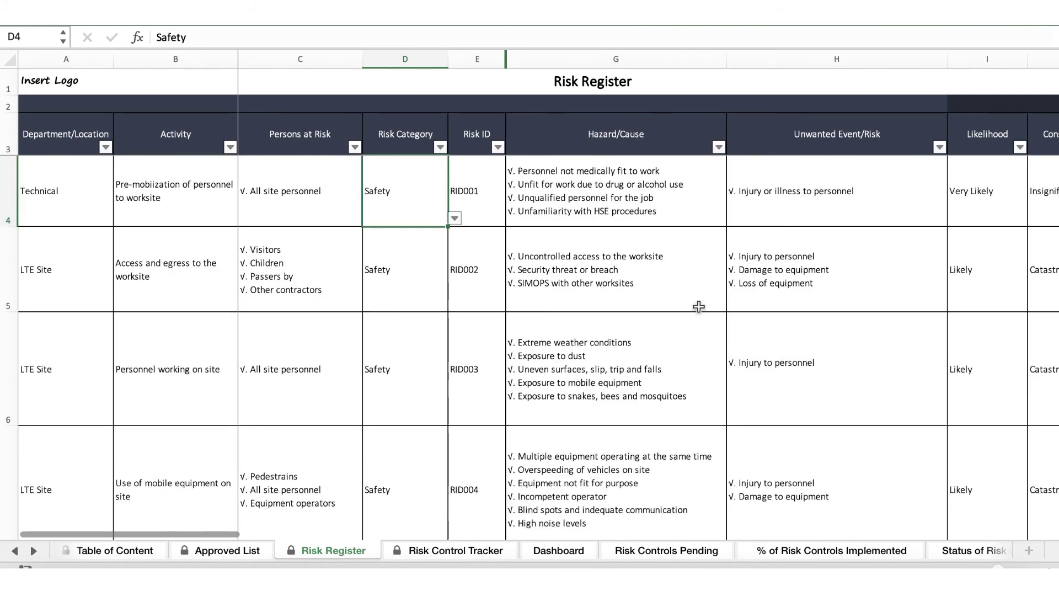
{"action": "left_click", "coordinate": [232, 551]}
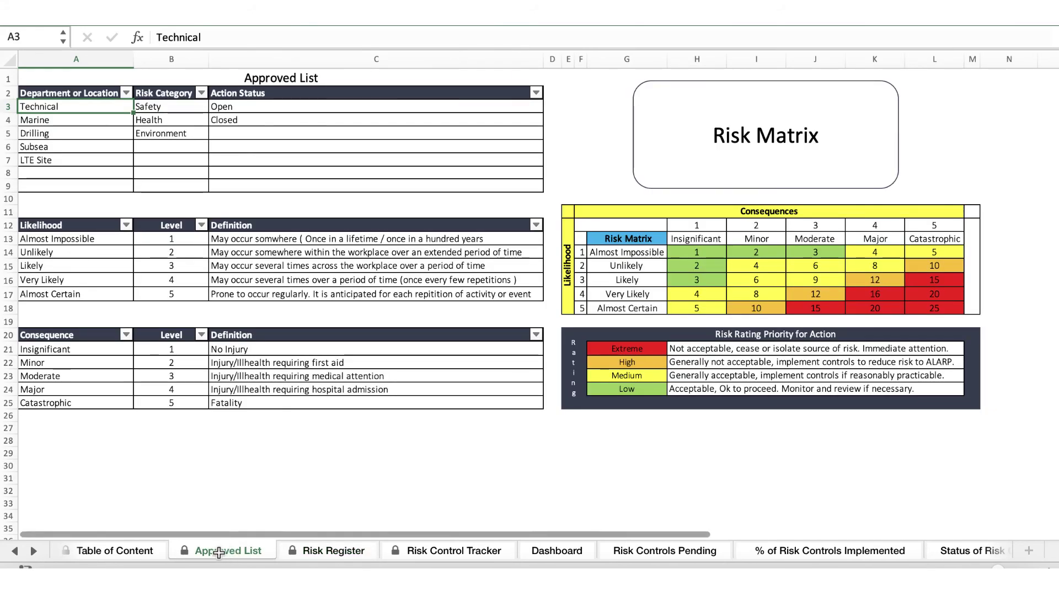
{"action": "left_click", "coordinate": [131, 558]}
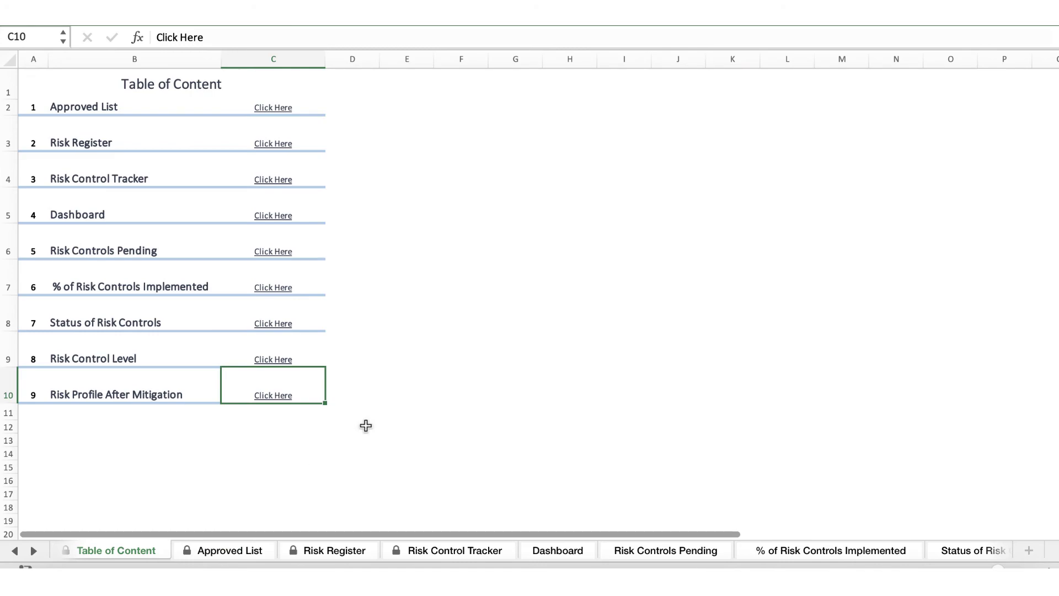